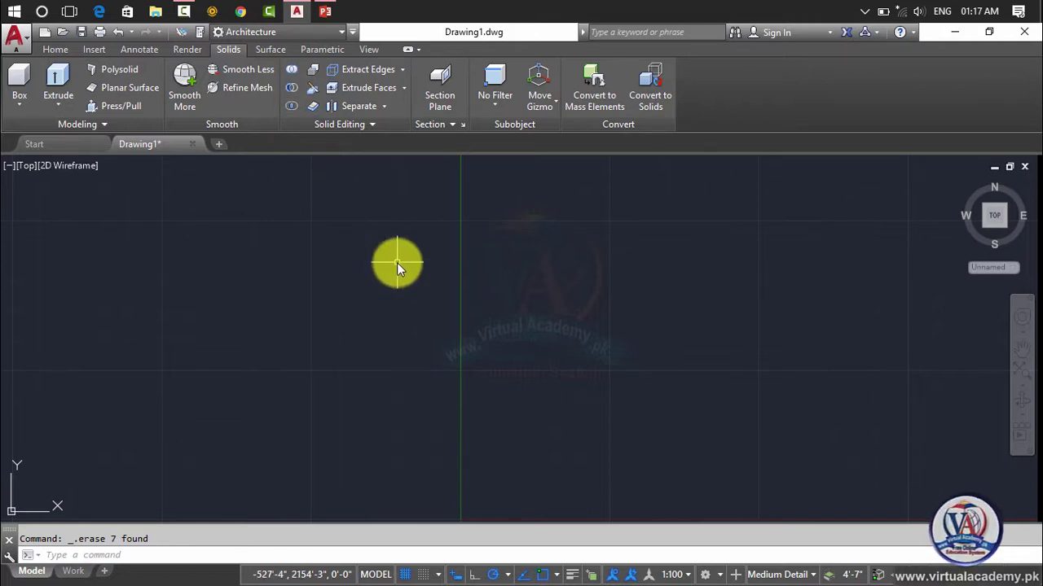
Draw a 10' horizontal line in the empty drawing area
type("l")
key("Return")
left_click(386, 282)
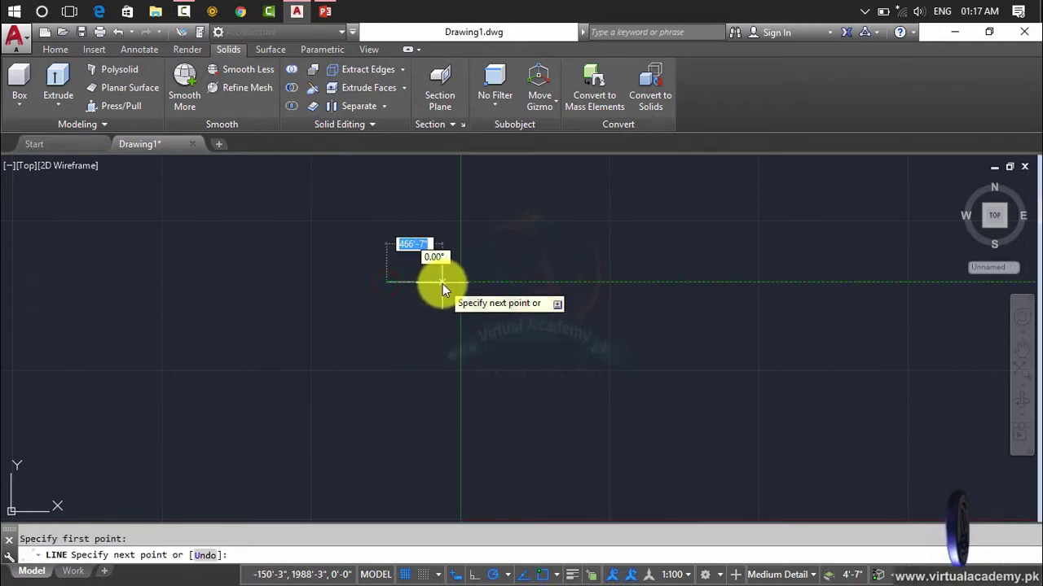
type("0")
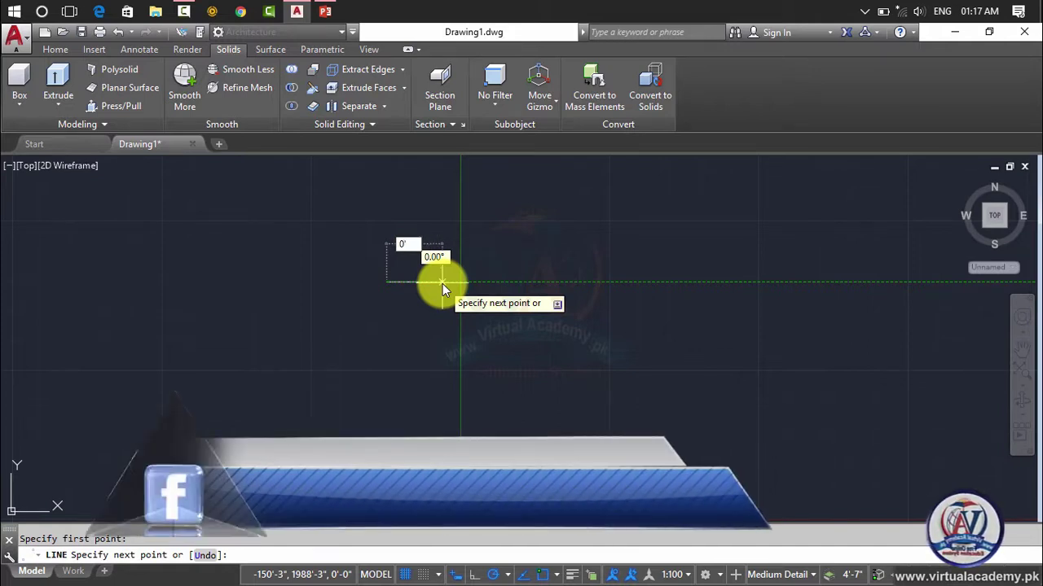
key("BackSpace")
type("10'")
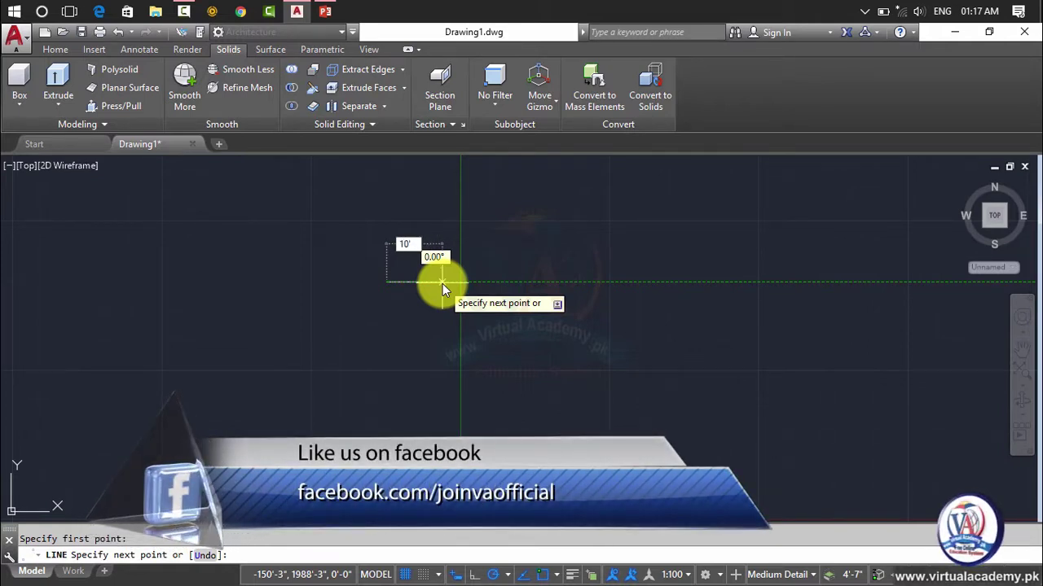
key("Return")
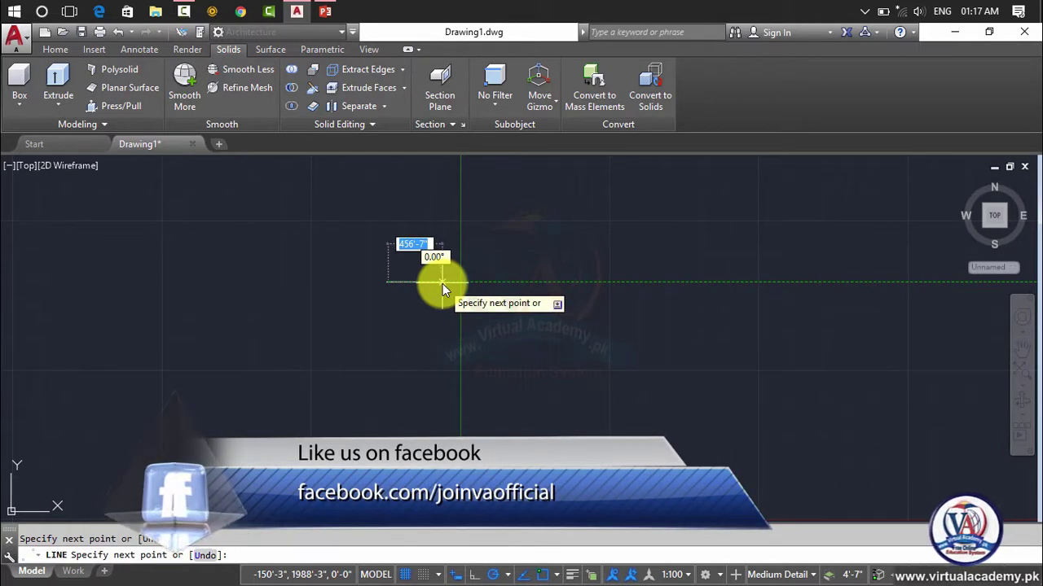
key("Return")
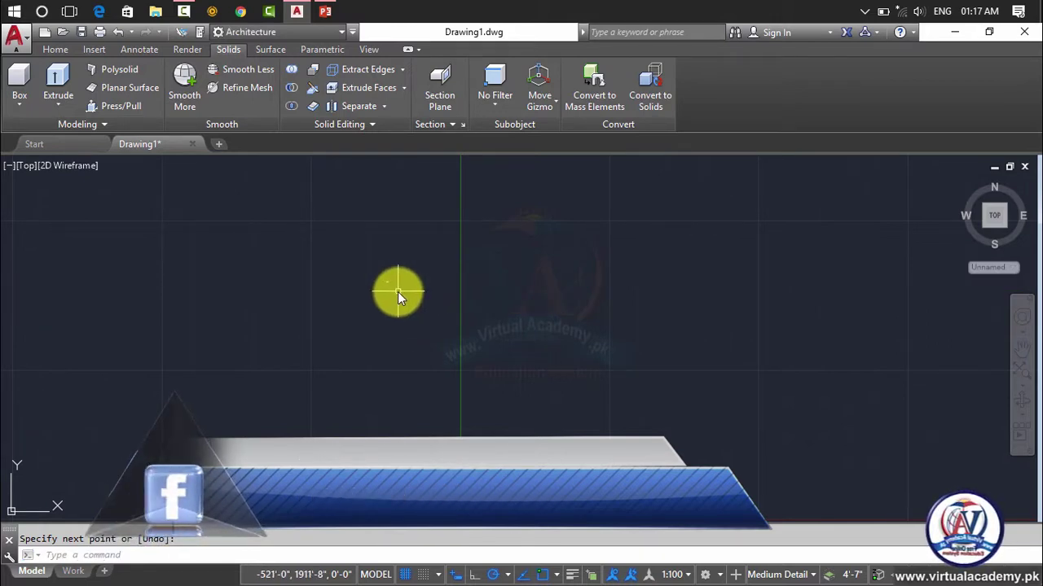
Zoom to the drawing extents so the view fits the 10' line, and erase the line
type("z")
key("Return")
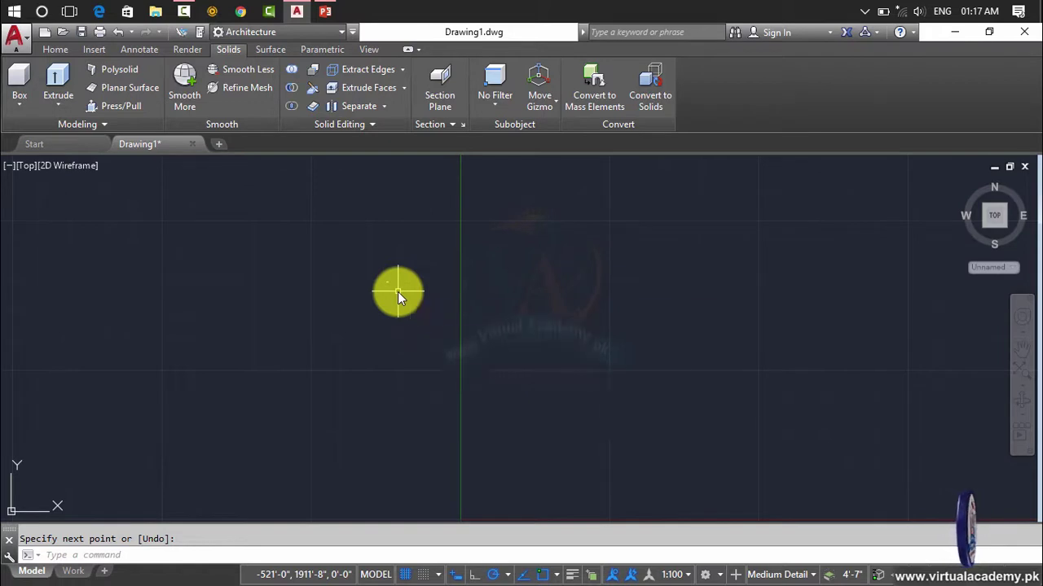
type("e")
key("Return")
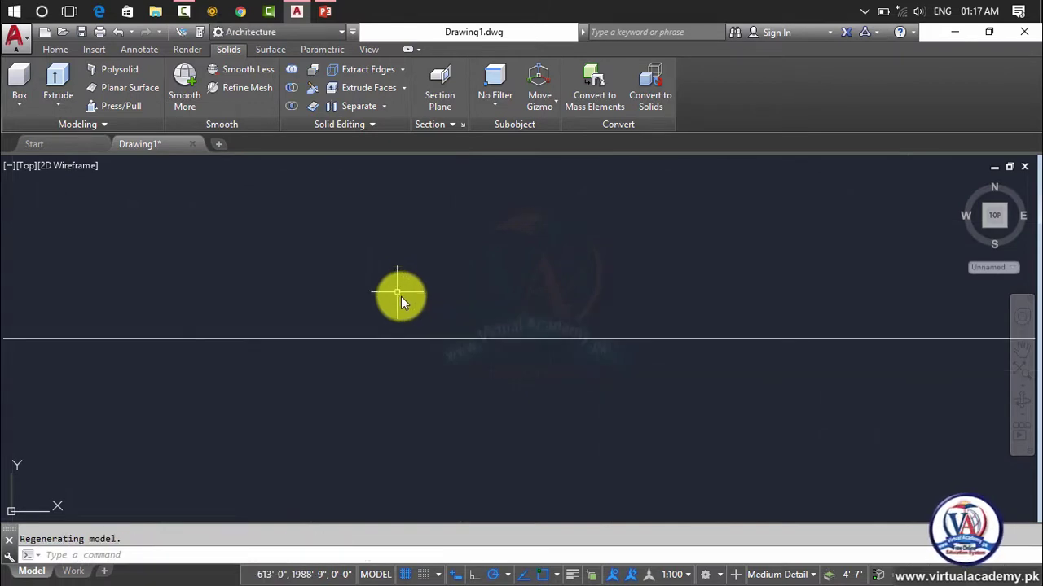
scroll(402, 300, "down", 5)
left_click(402, 307)
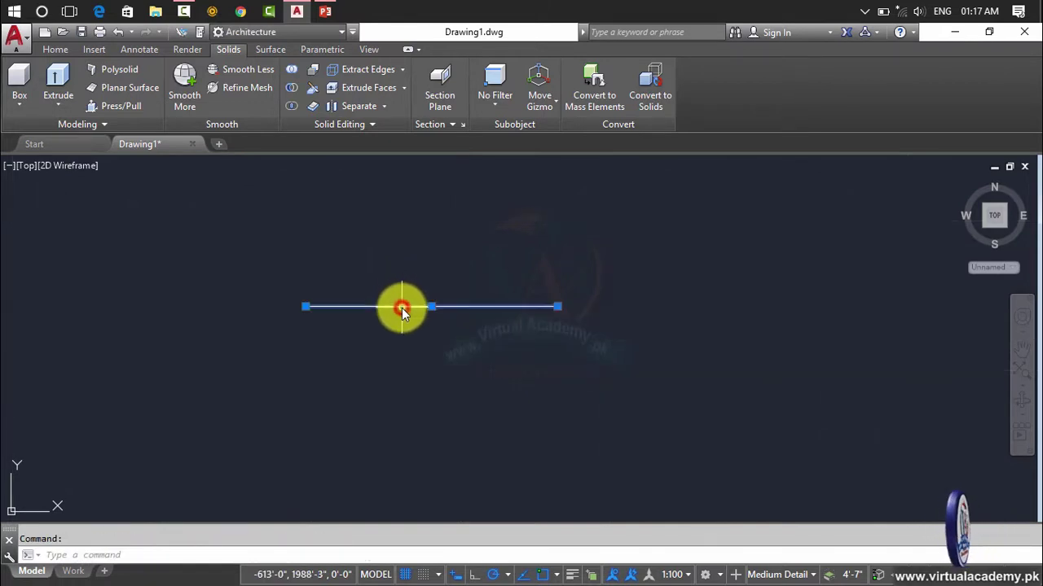
key("Delete")
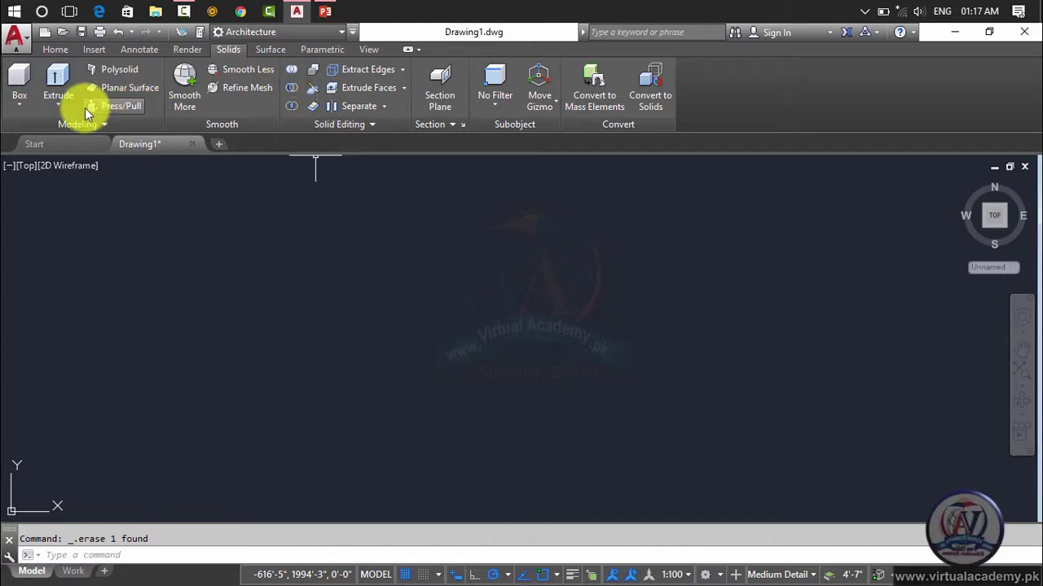
left_click(23, 108)
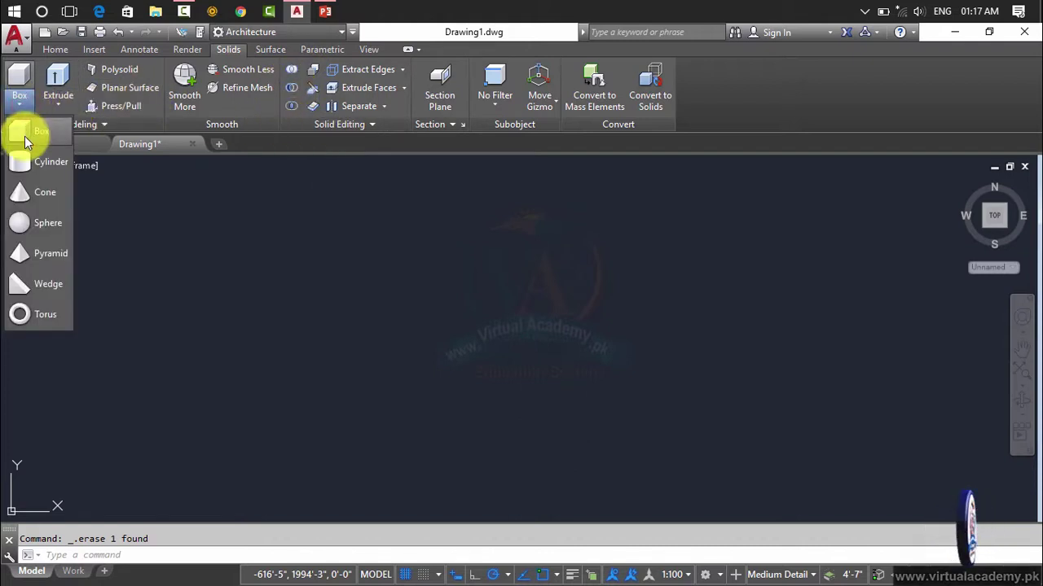
left_click(24, 136)
left_click(198, 303)
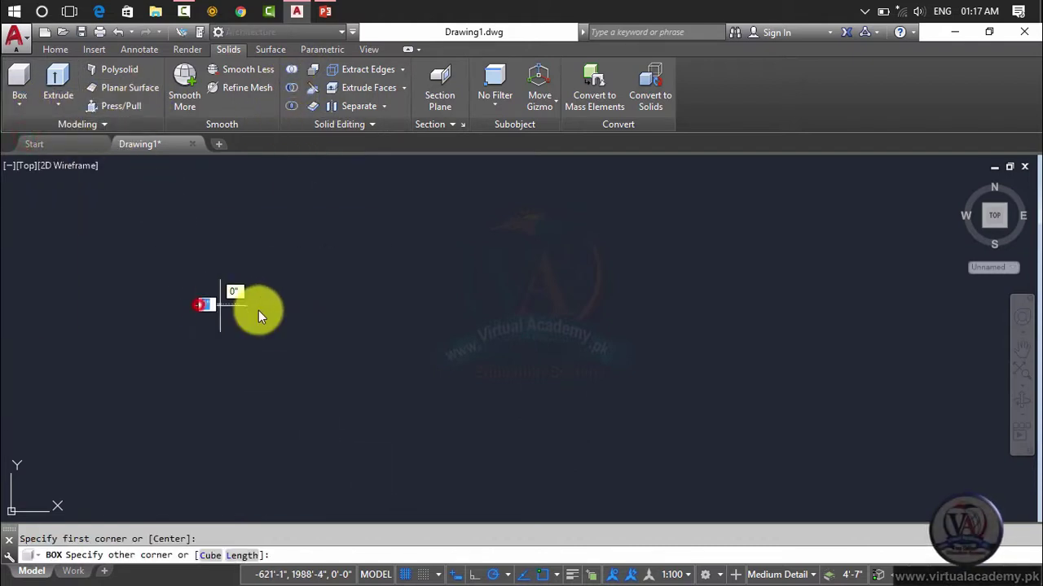
left_click(634, 329)
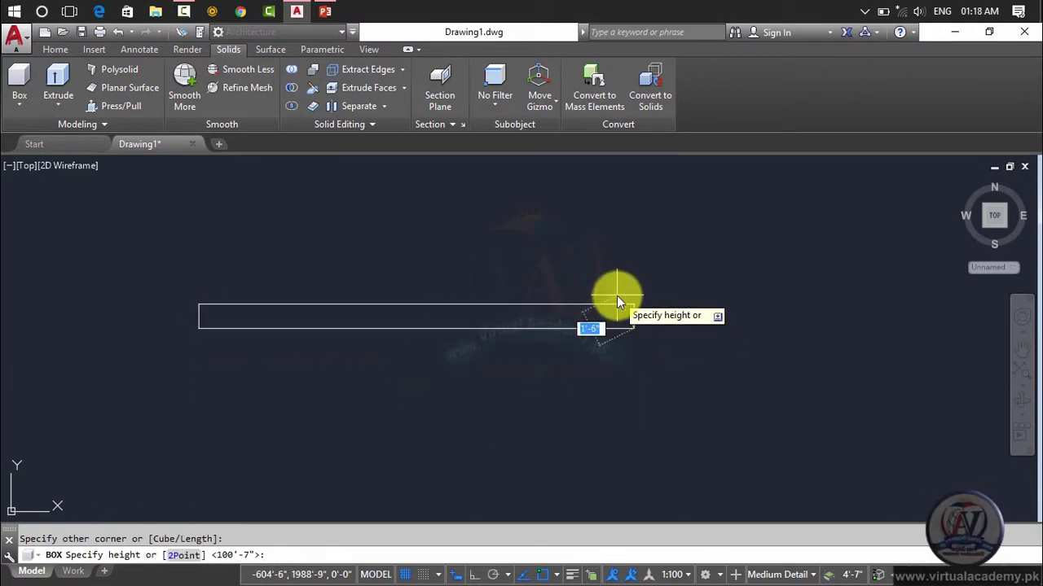
key("Escape")
left_click(673, 252)
key("Escape")
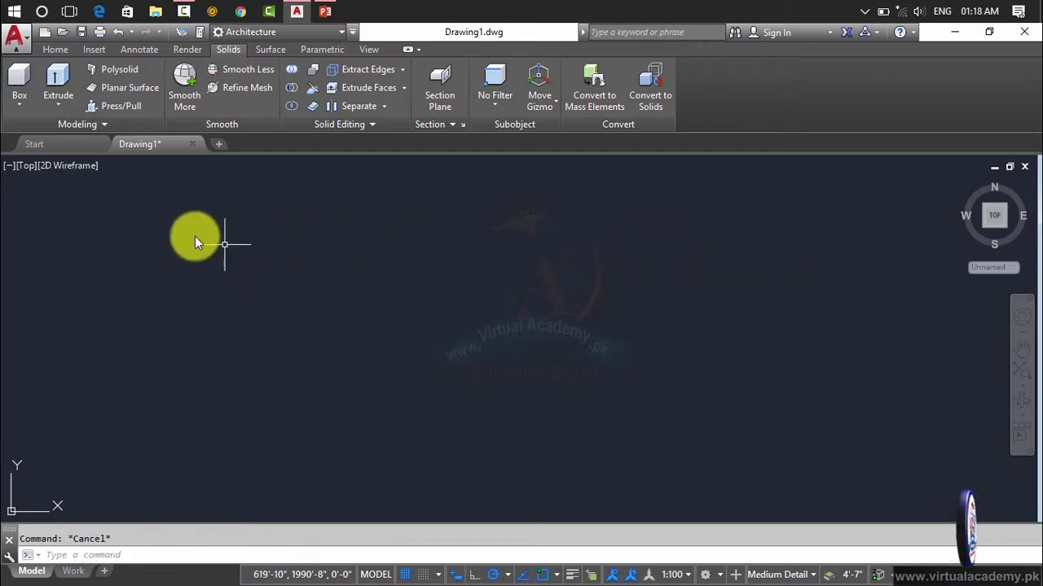
Set the viewport to the SW Isometric view with the Realistic visual style
left_click(26, 166)
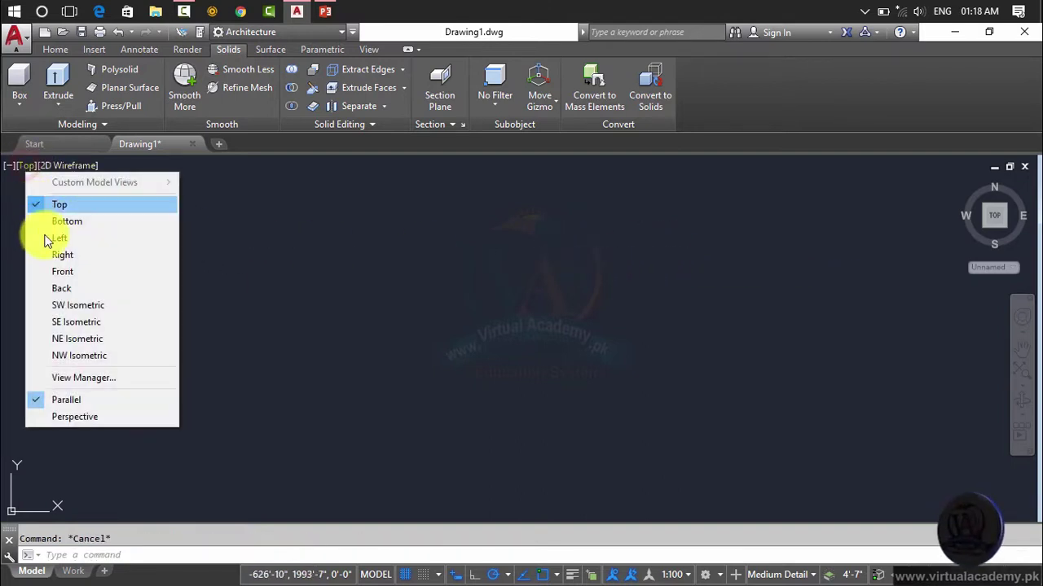
left_click(72, 306)
left_click(107, 167)
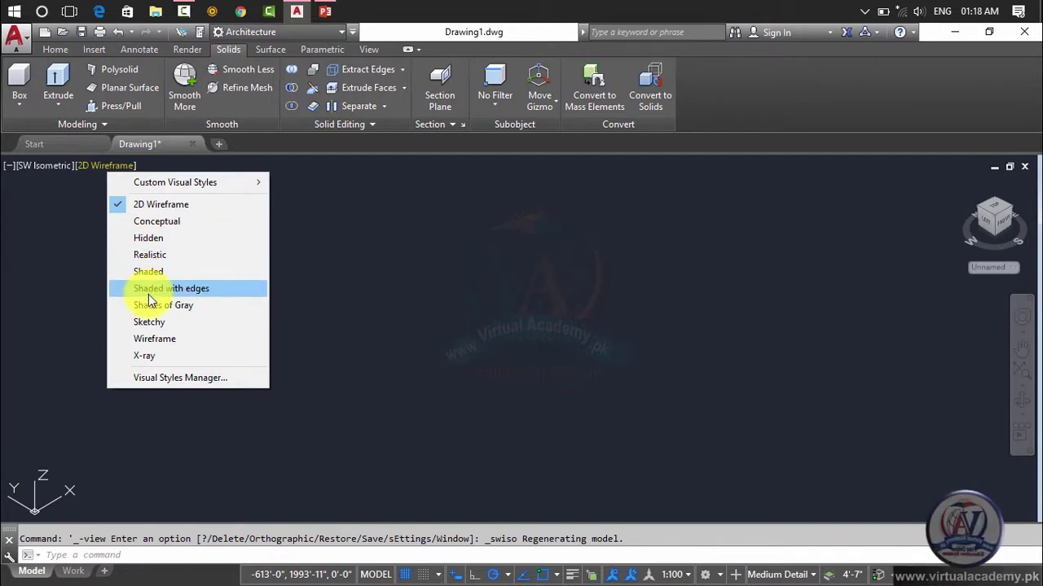
left_click(150, 255)
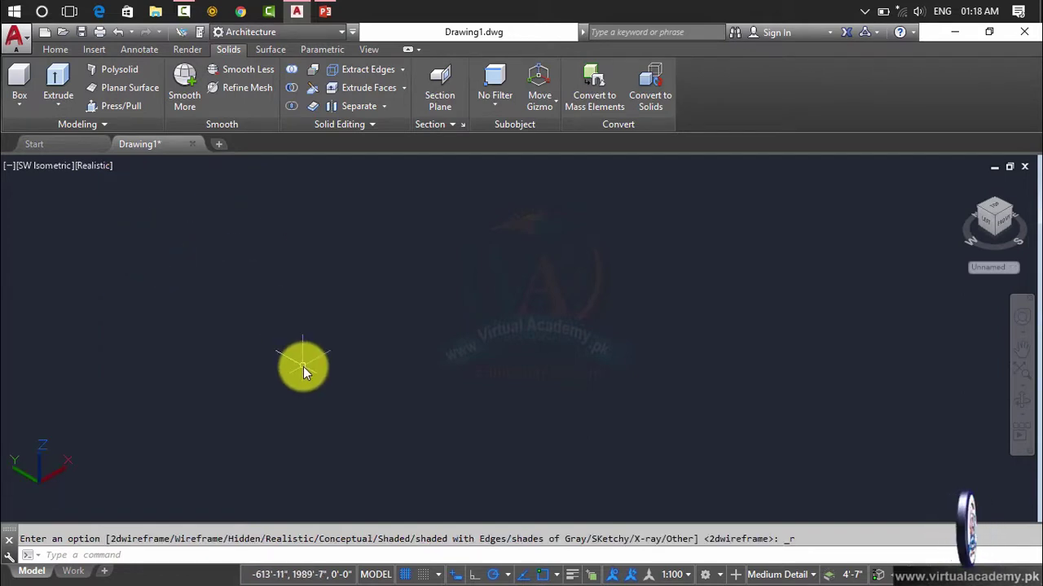
key("Escape")
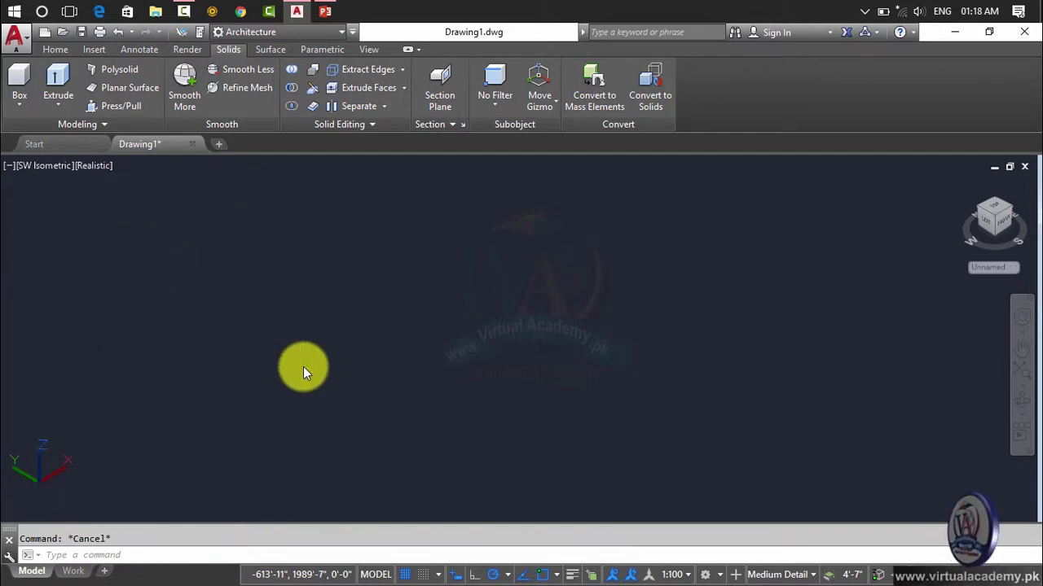
Model a thin upright box like a wall along the Y axis, about 3'-1" high
left_click(16, 88)
left_click(281, 301)
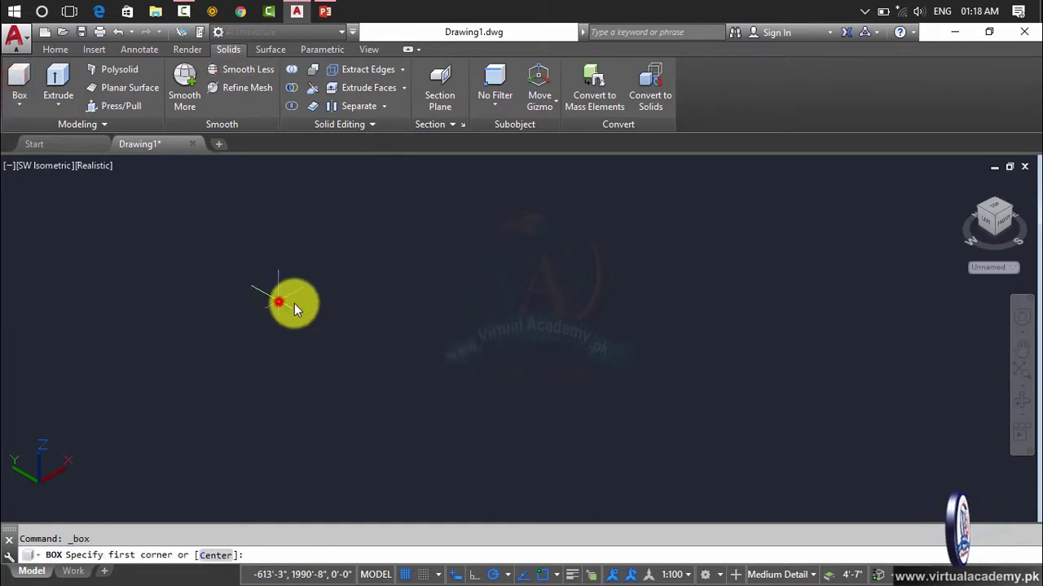
left_click(621, 471)
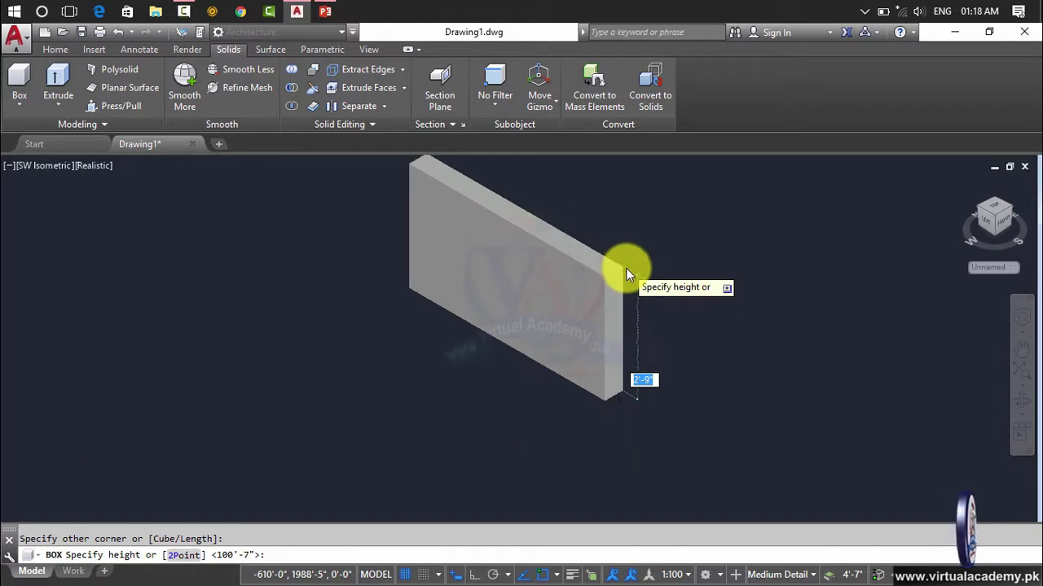
left_click(602, 347)
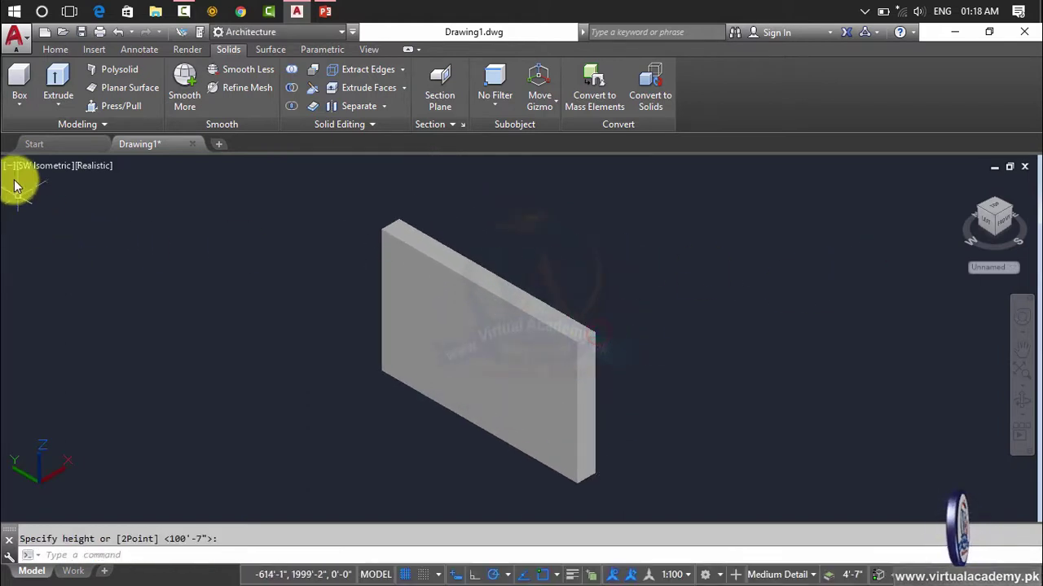
Model a second thin upright box along the X axis, crossing through the middle of the first and slightly lower than it
left_click(12, 106)
left_click(18, 135)
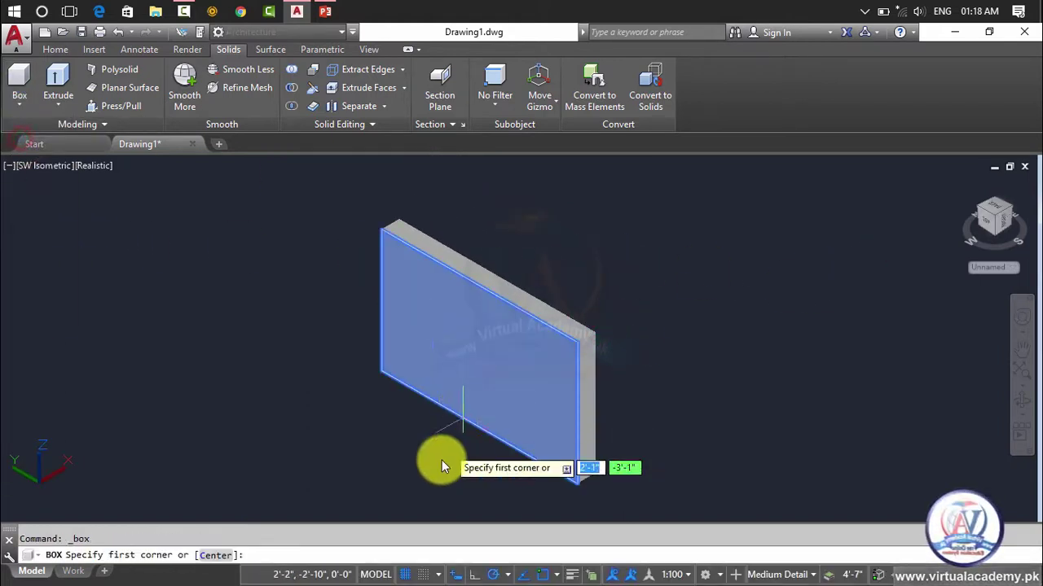
left_click(318, 461)
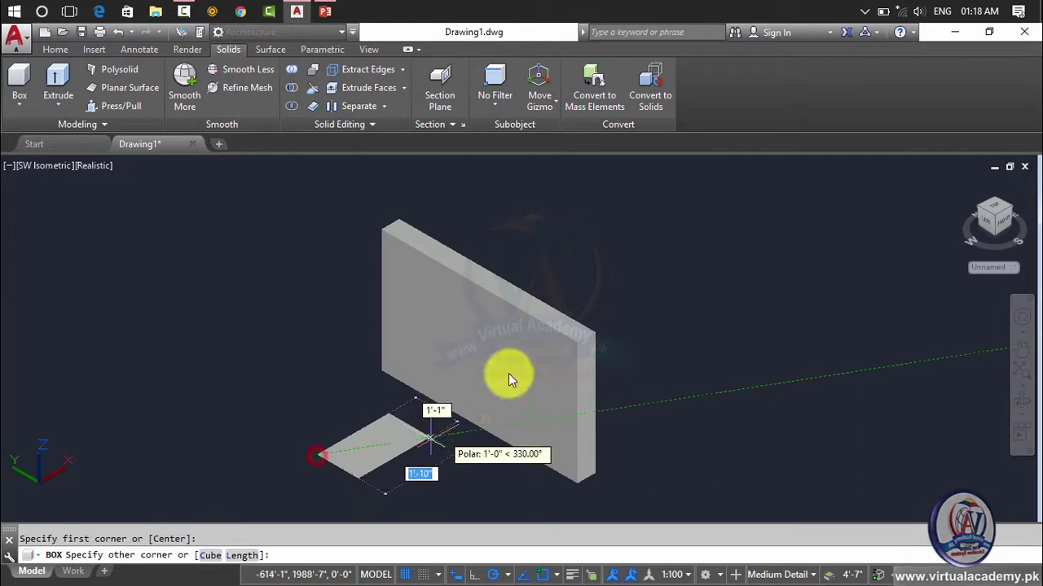
left_click(604, 315)
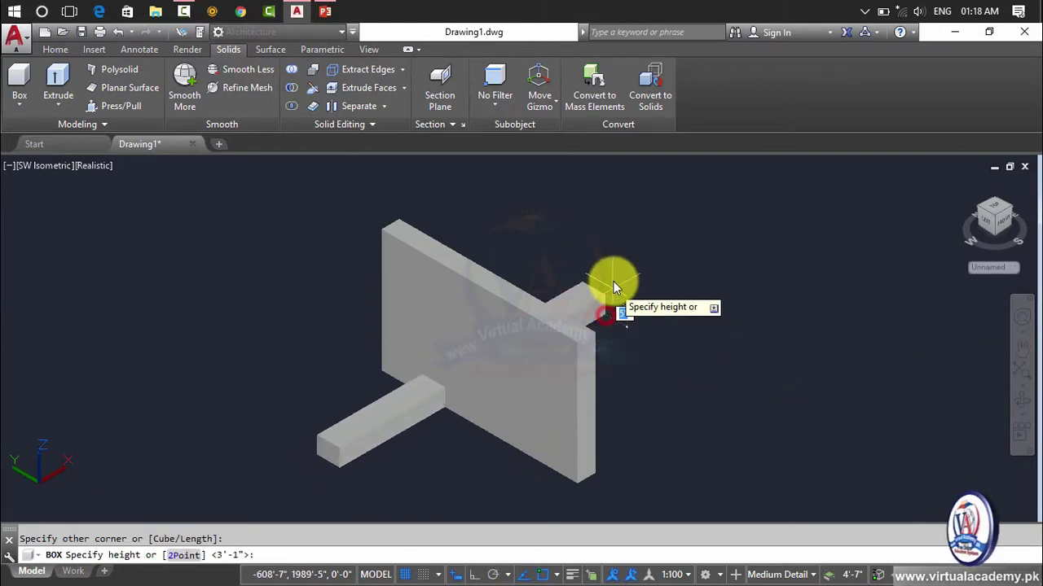
left_click(618, 222)
middle_click_drag(669, 324, 600, 302)
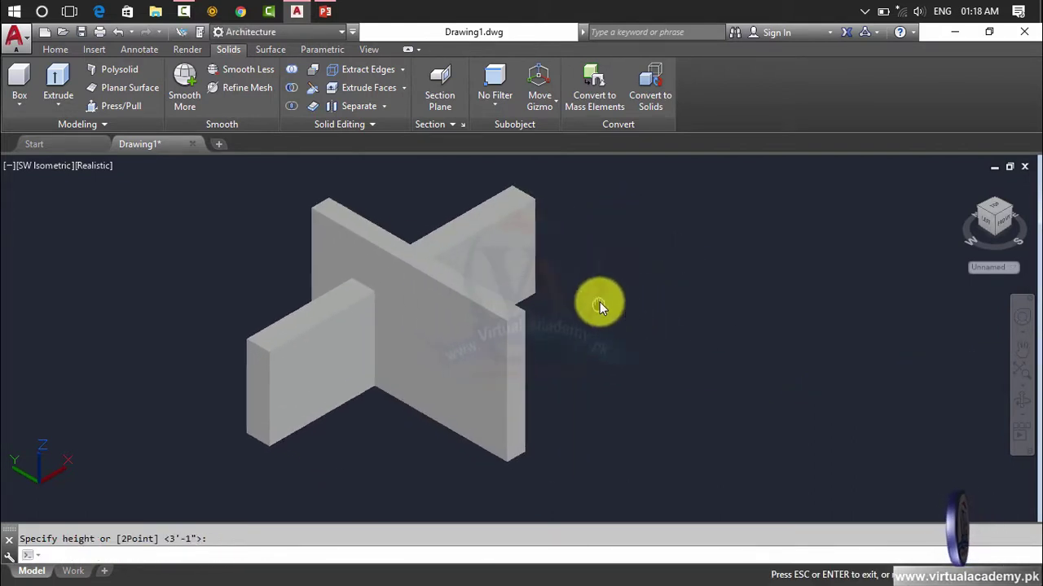
Select each of the two crossing boxes to check whether they are separate solids, and clear the selection
left_click(499, 330)
left_click(472, 221)
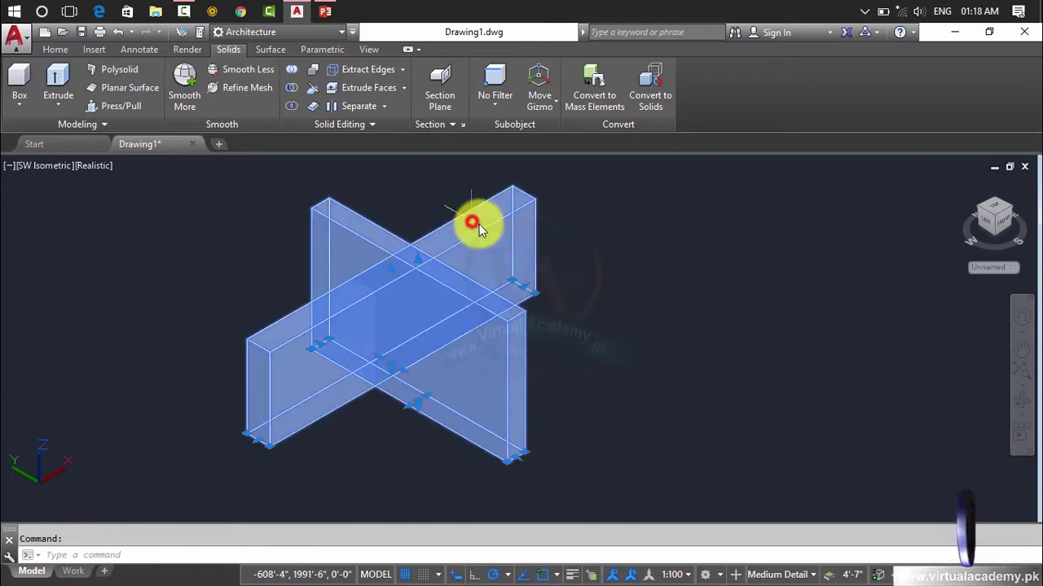
key("Escape")
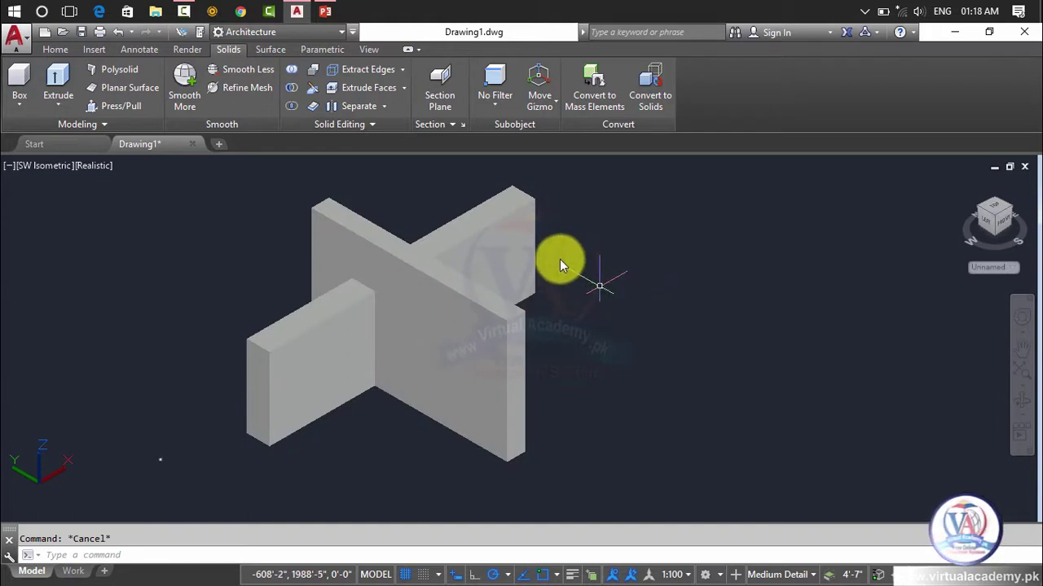
left_click(499, 221)
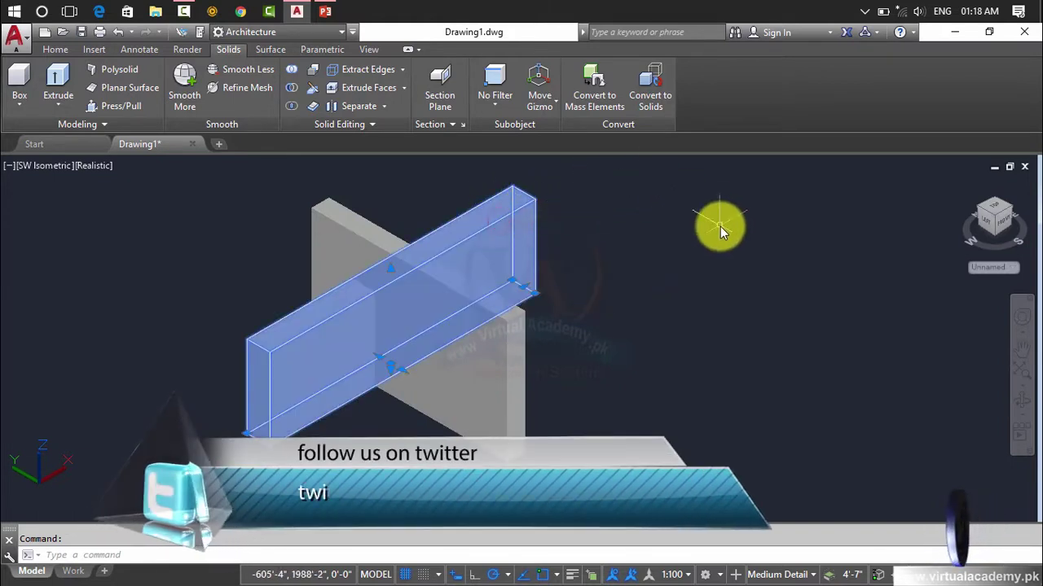
left_click(510, 387)
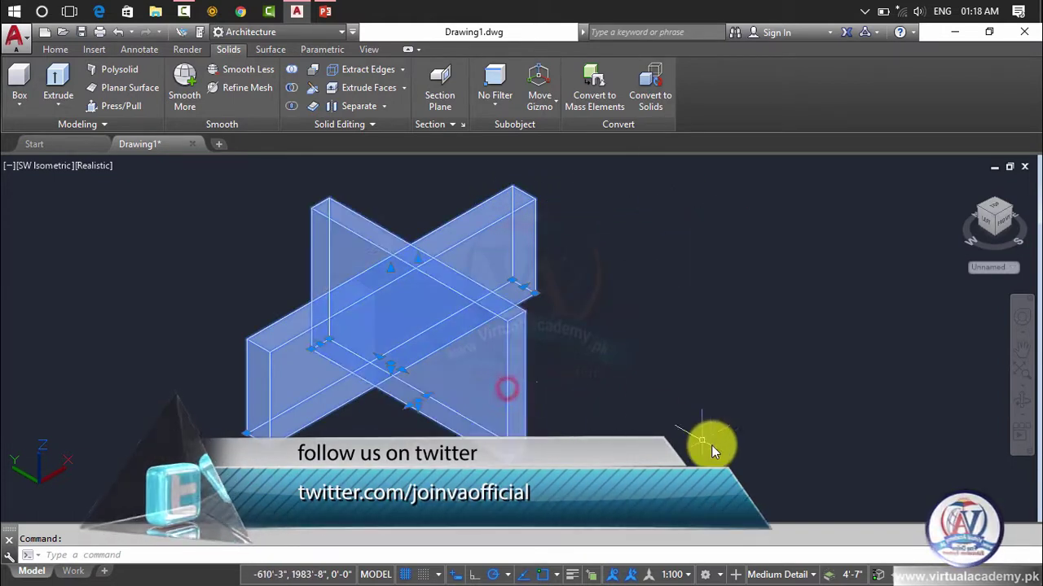
key("Escape")
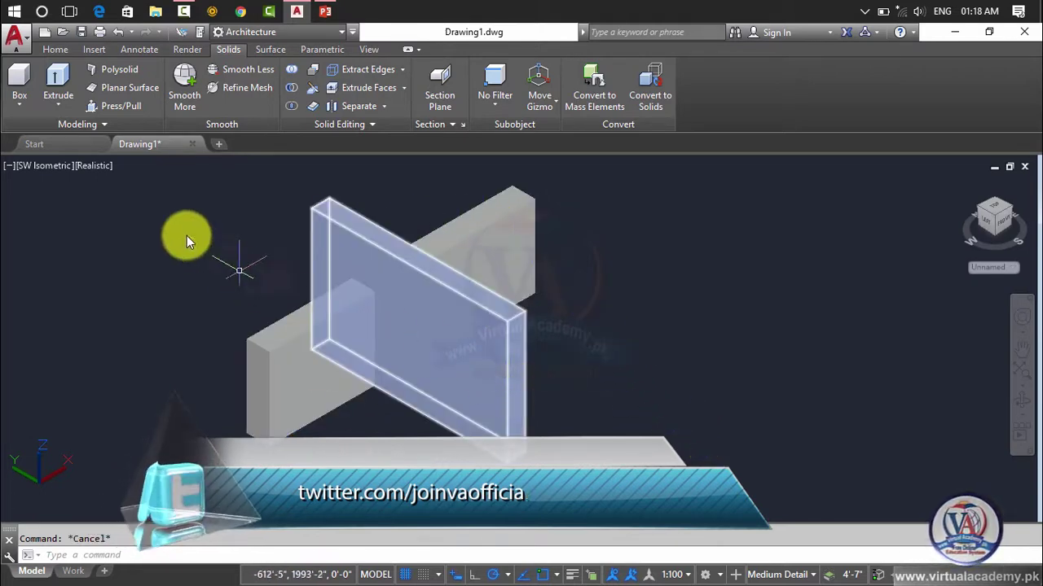
Copy both crossing boxes beside the originals, using the first box's lower corner as the base point
left_click(623, 193)
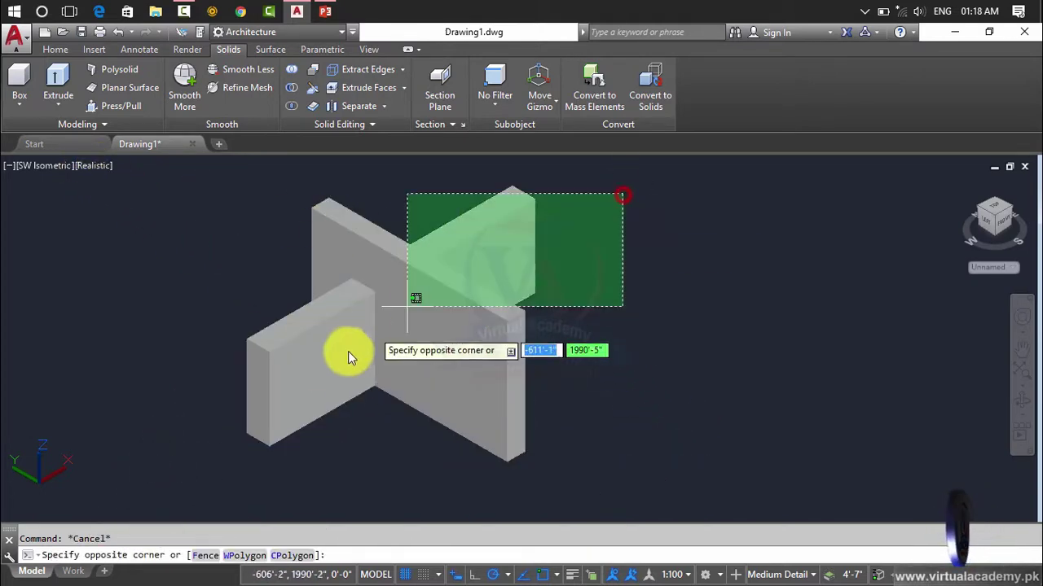
left_click(338, 365)
type("cp")
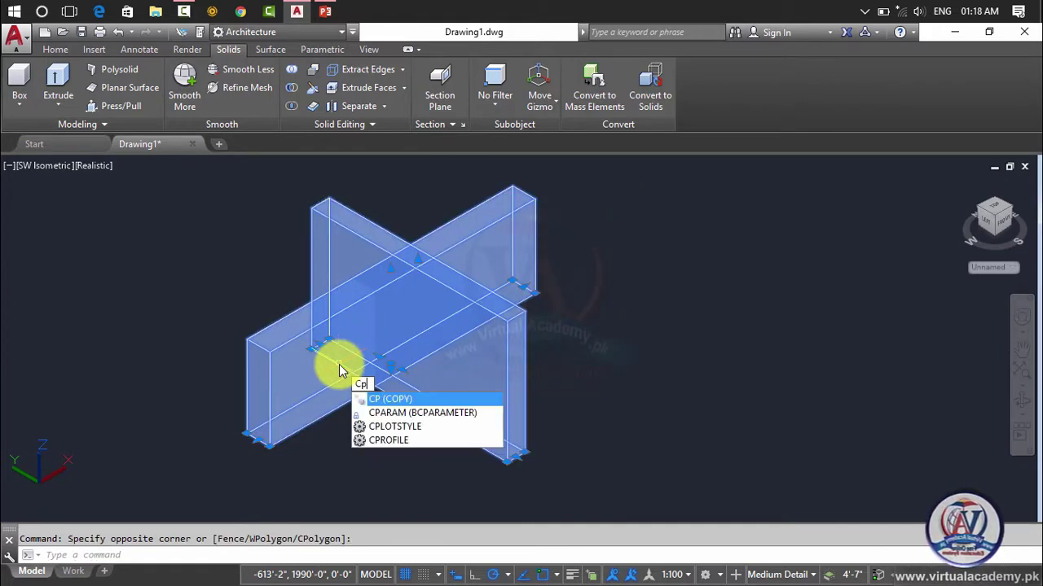
key("Return")
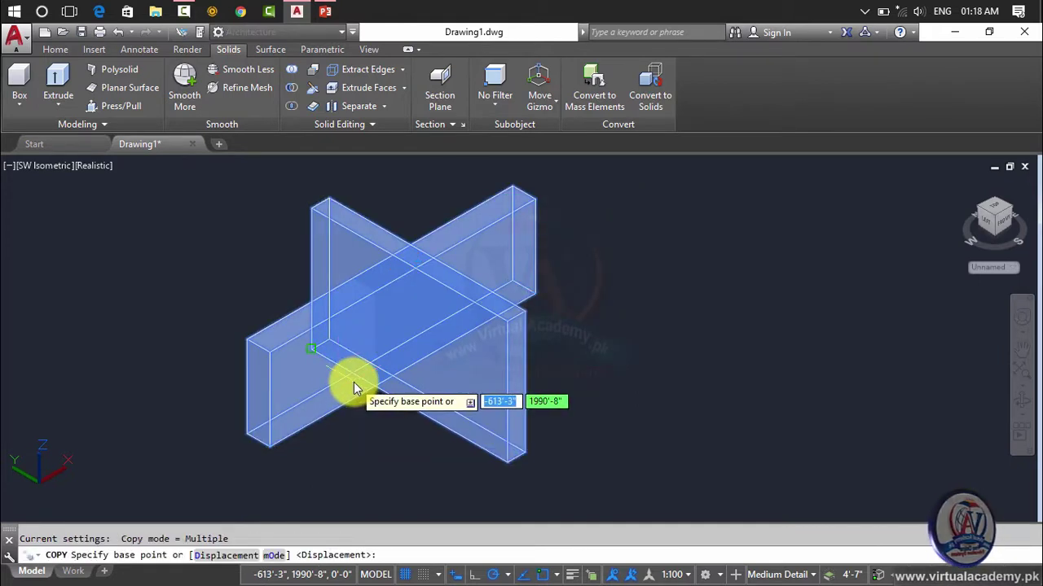
left_click(312, 348)
left_click(767, 301)
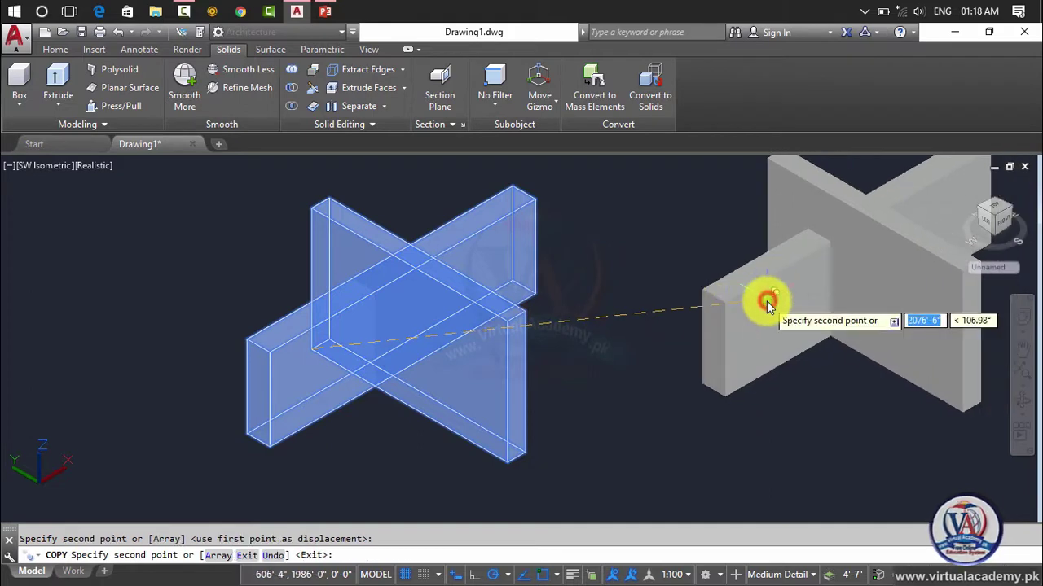
key("Escape")
scroll(677, 320, "down", 4)
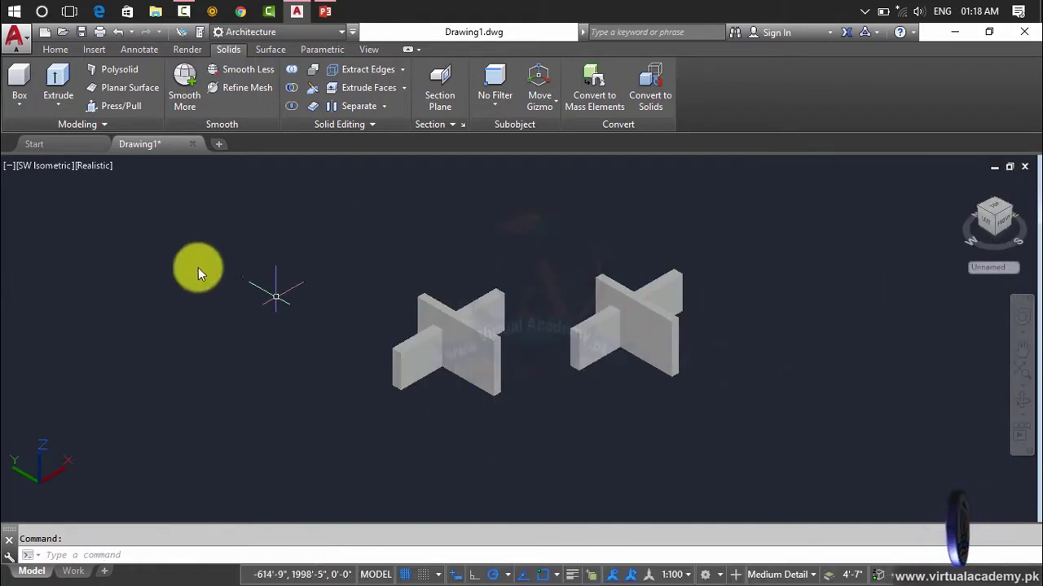
Examine the edges of both crossing box pairs in the 2D Wireframe visual style, and restore the Realistic style
left_click(95, 166)
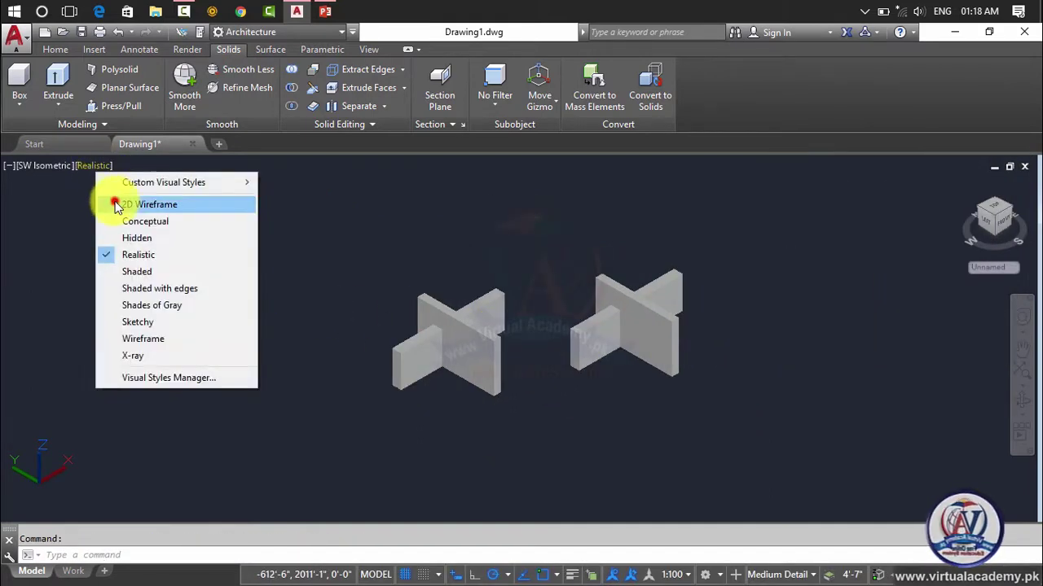
left_click(114, 202)
scroll(467, 365, "up", 6)
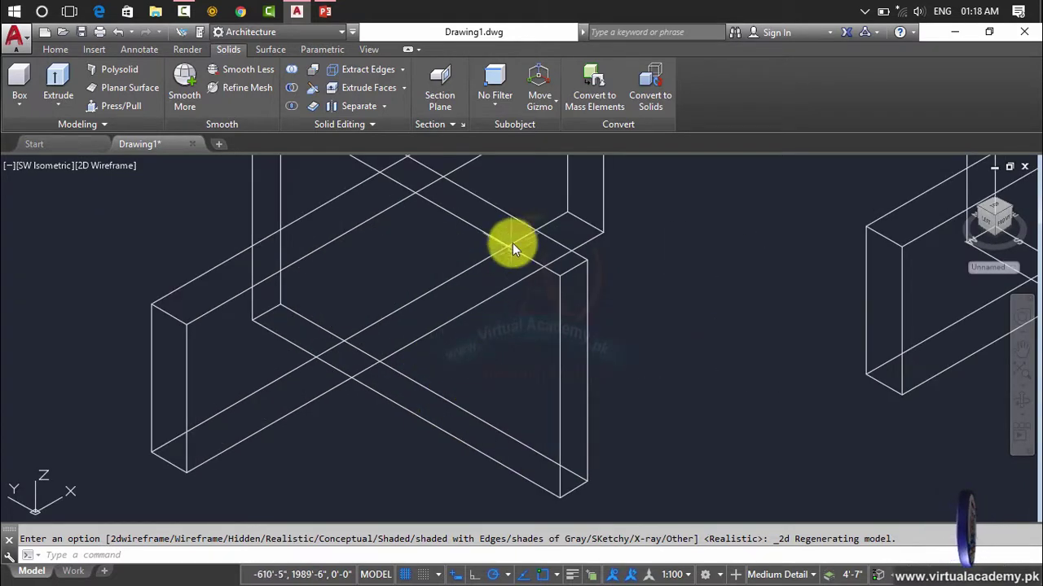
scroll(797, 340, "down", 4)
middle_click_drag(797, 339, 431, 374)
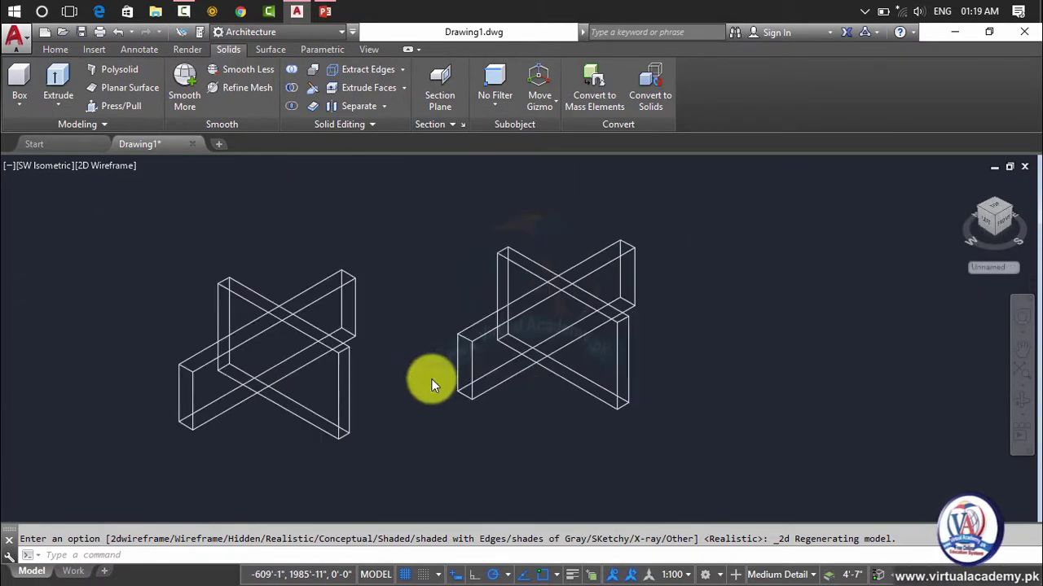
left_click(587, 297)
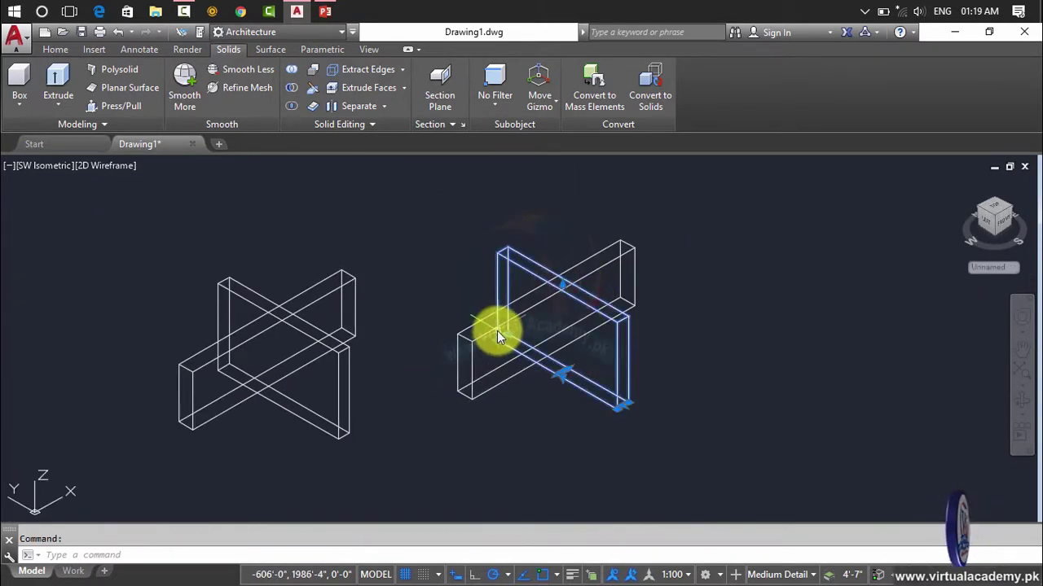
key("Escape")
left_click(94, 166)
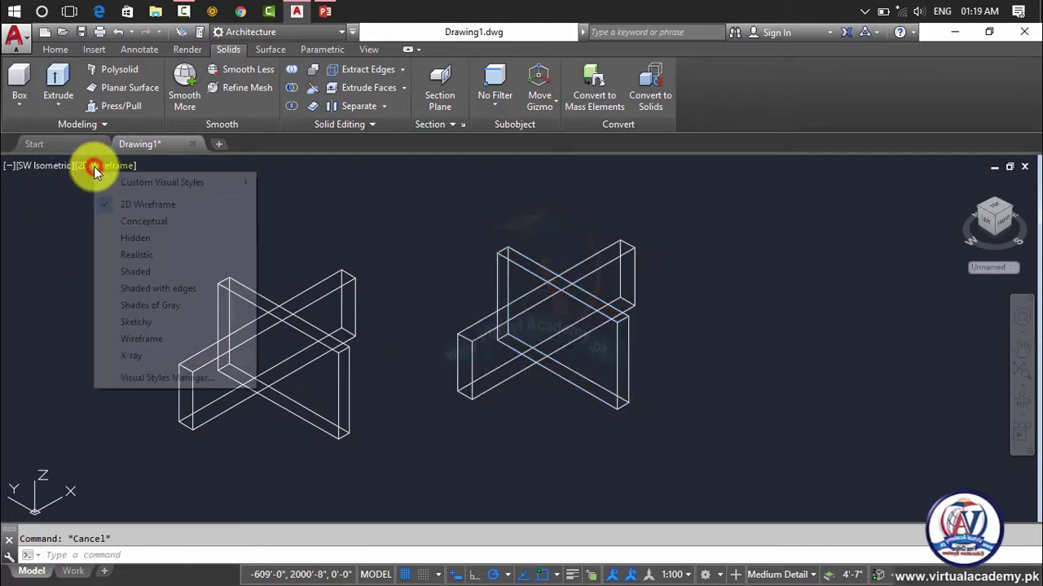
left_click(122, 255)
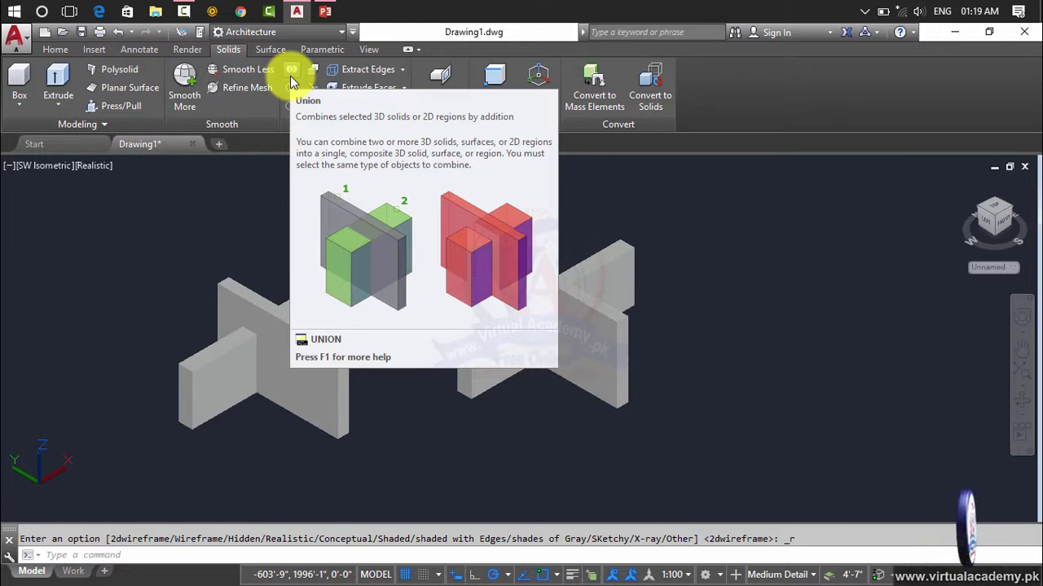
left_click(292, 77)
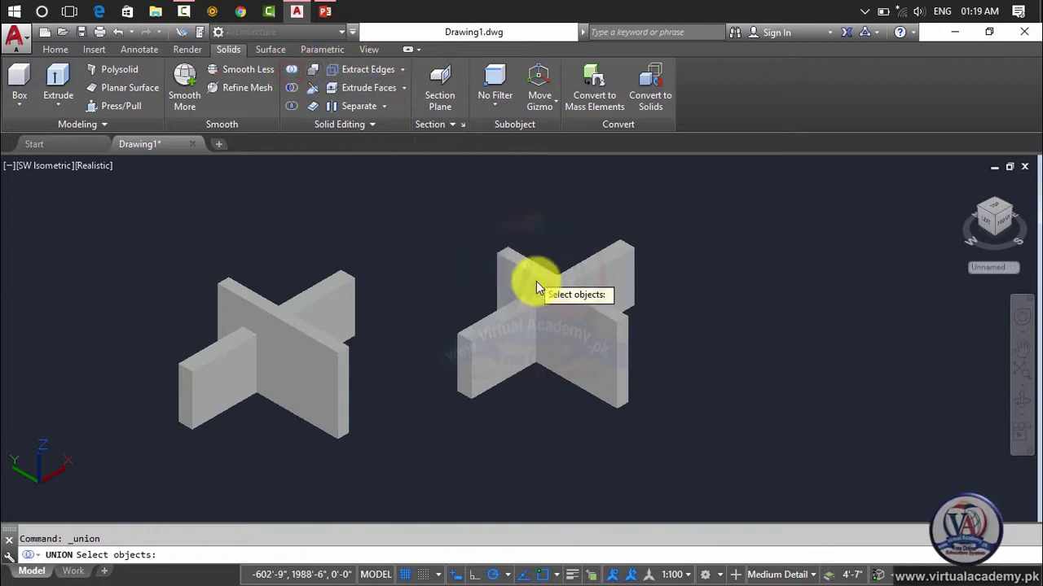
left_click(537, 281)
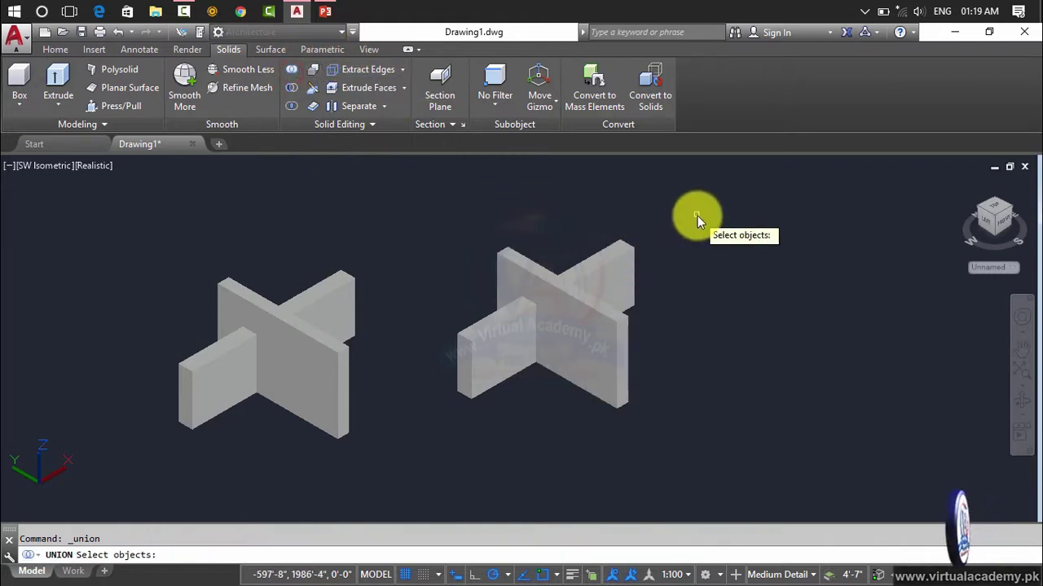
key("Escape")
type("UN")
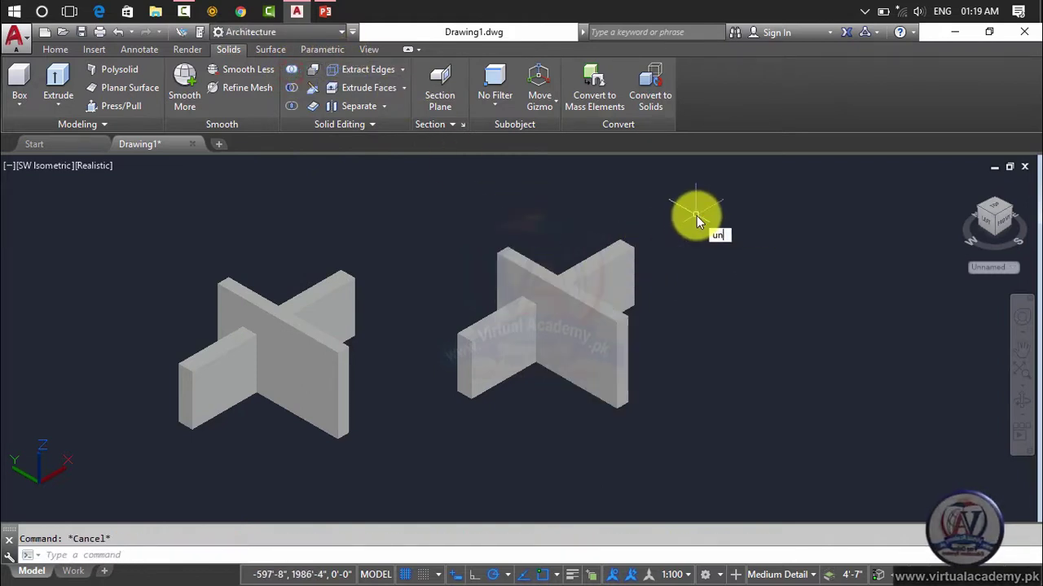
type("I")
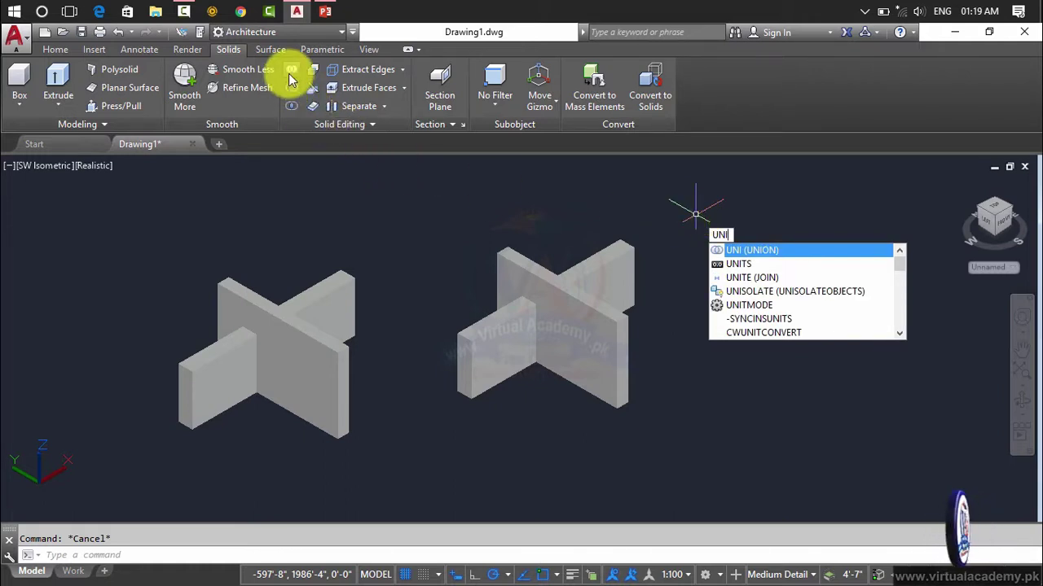
key("Escape")
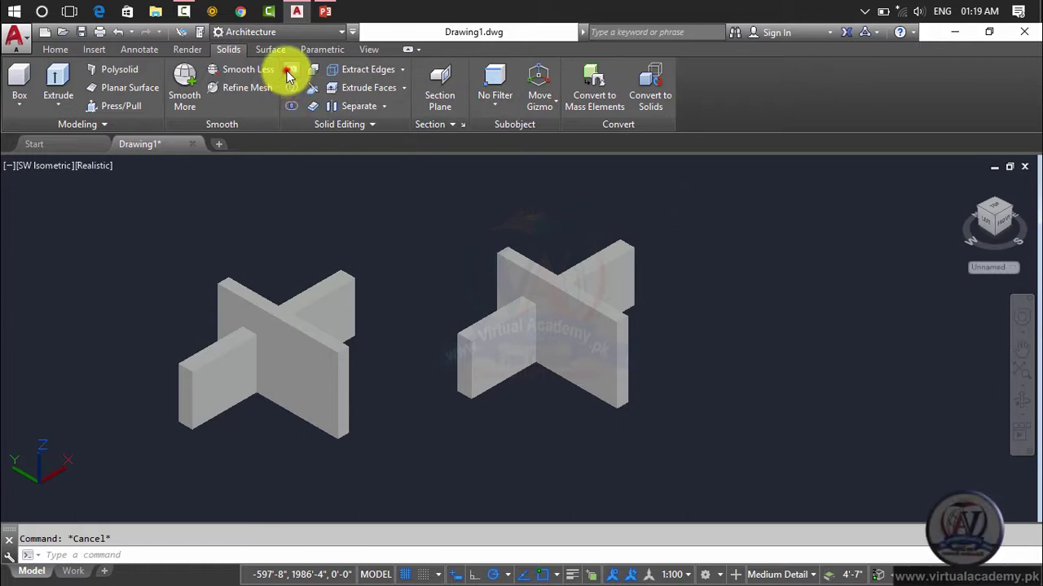
Union the two copied crossing boxes into a single solid, leaving the original pair separate
left_click(288, 72)
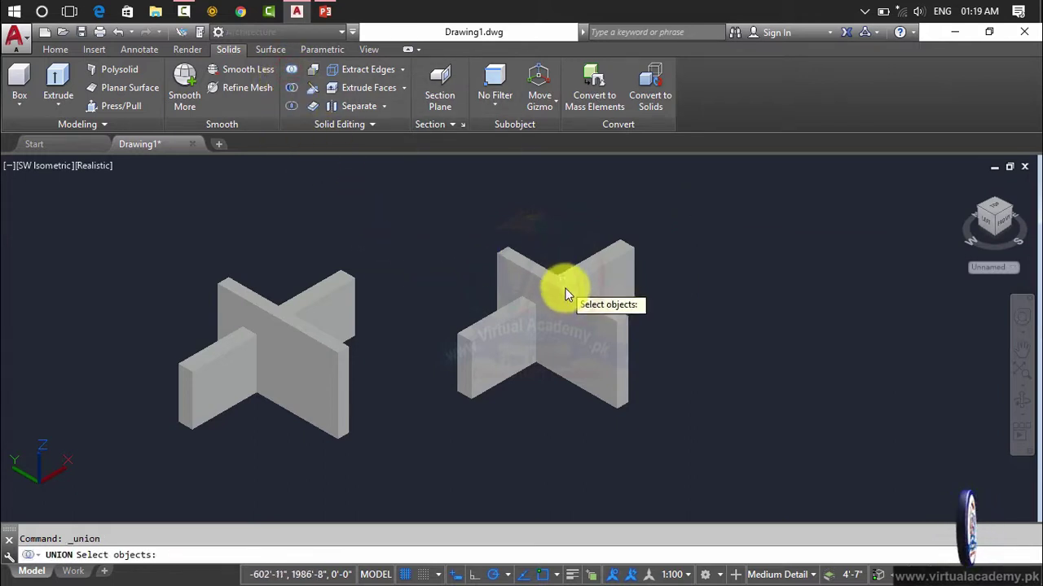
left_click(690, 212)
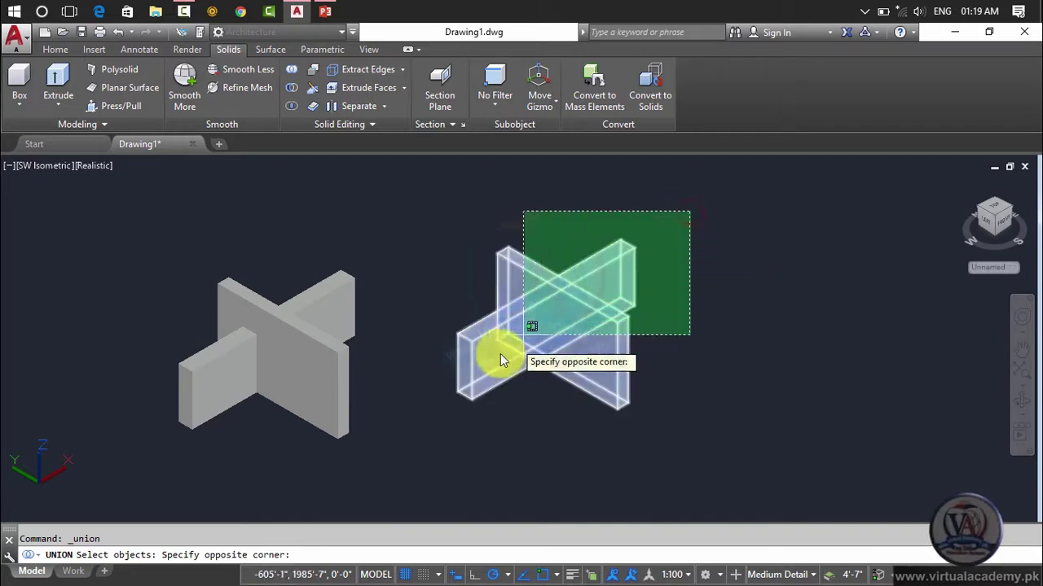
left_click(447, 411)
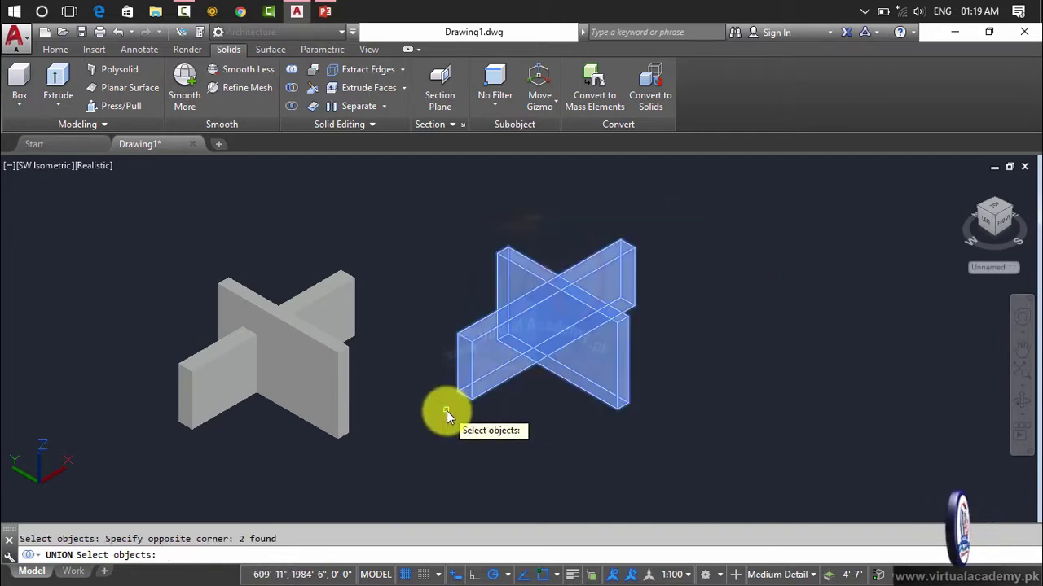
key("Return")
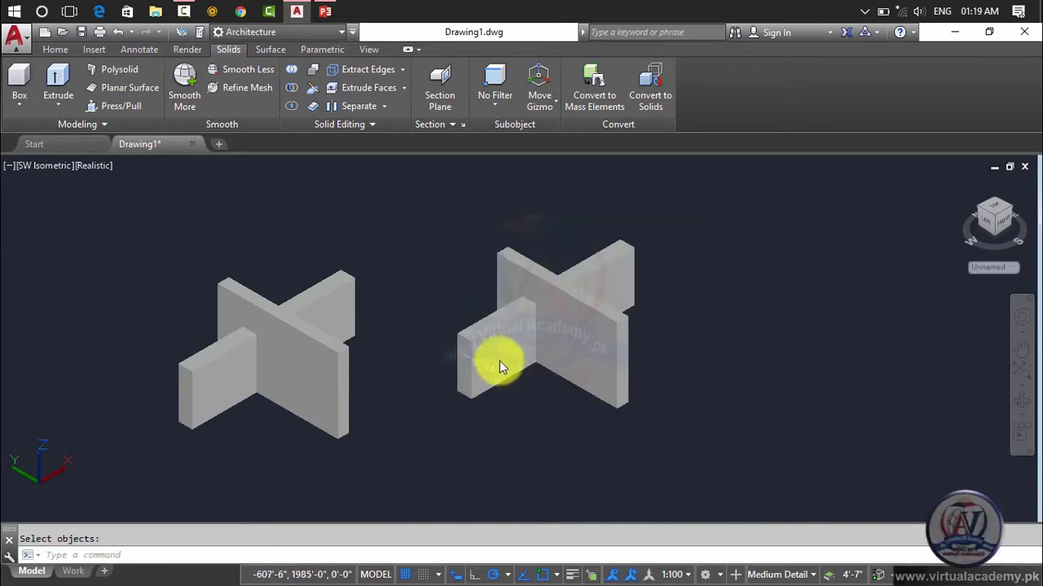
Select the united solid and the original boxes in turn to compare how each pair is joined, and clear the selection
left_click(531, 321)
scroll(530, 320, "up", 3)
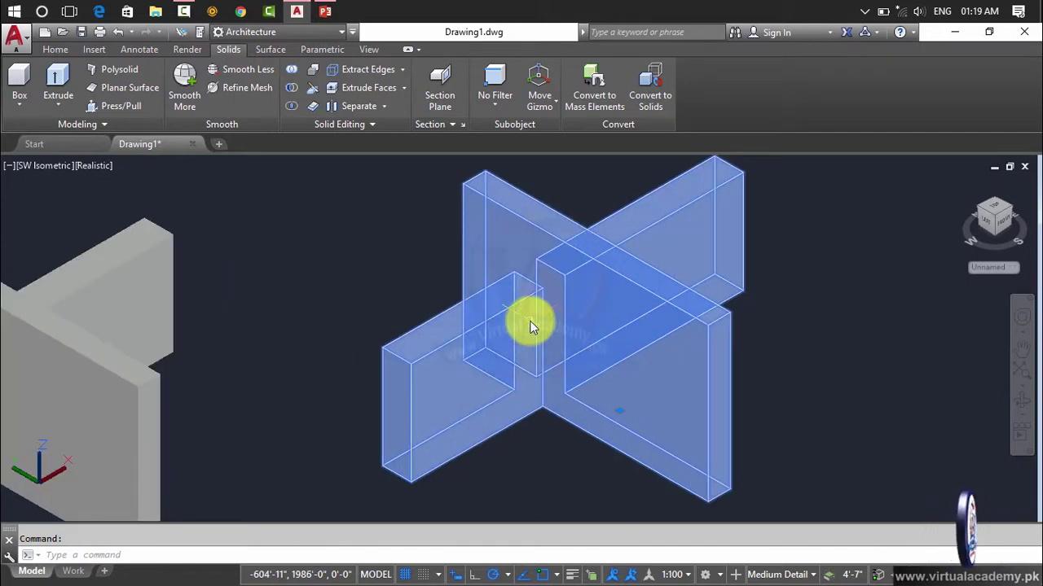
scroll(530, 323, "down", 4)
key("Escape")
left_click(500, 349)
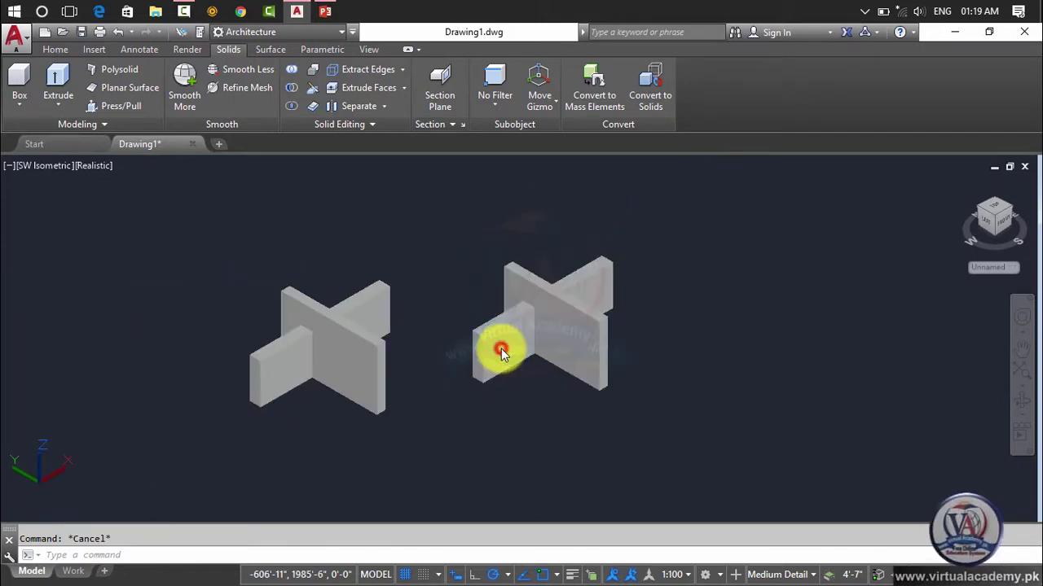
key("Escape")
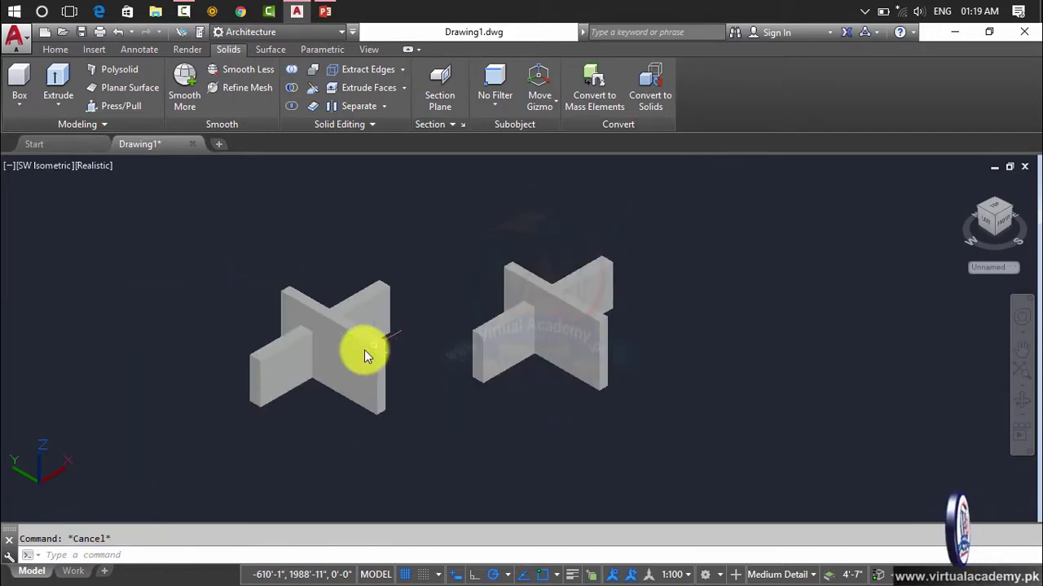
left_click(364, 352)
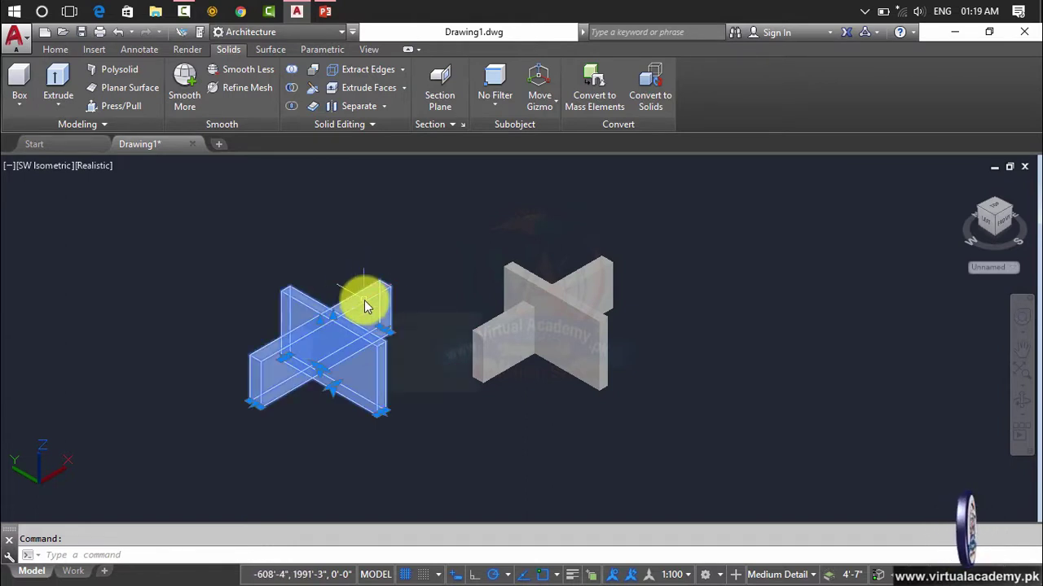
key("Escape")
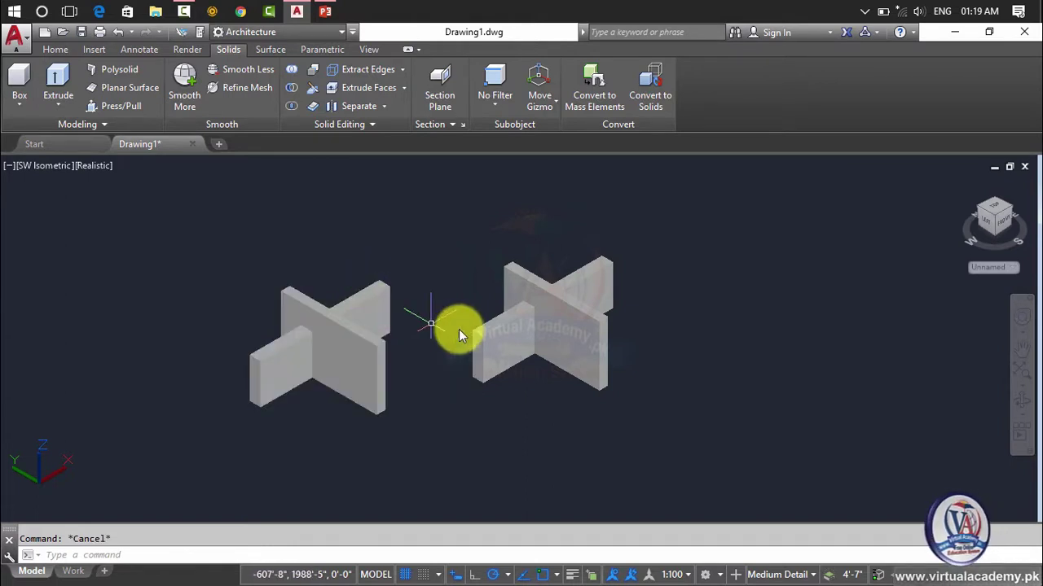
left_click(513, 342)
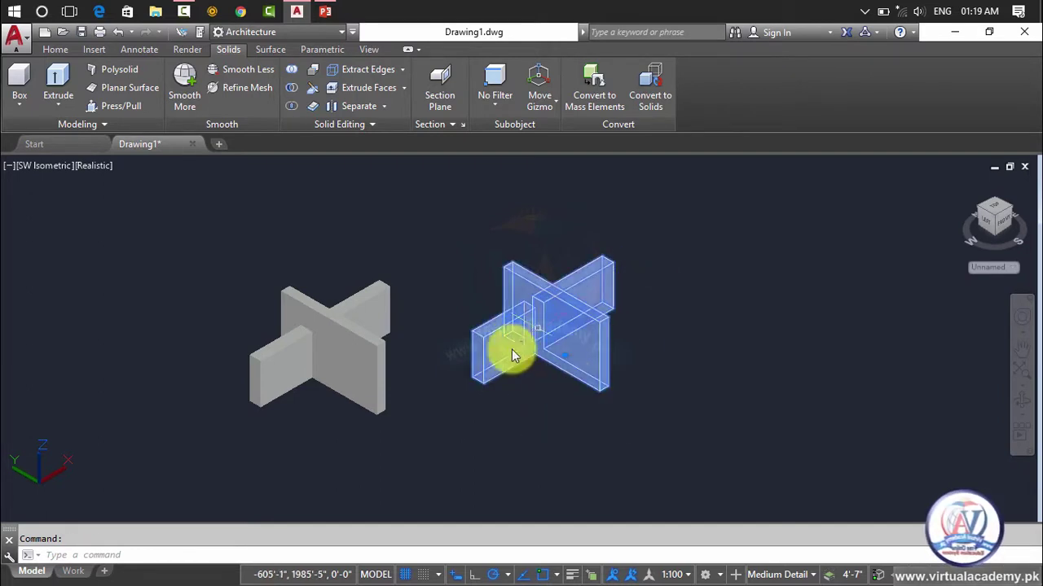
key("Escape")
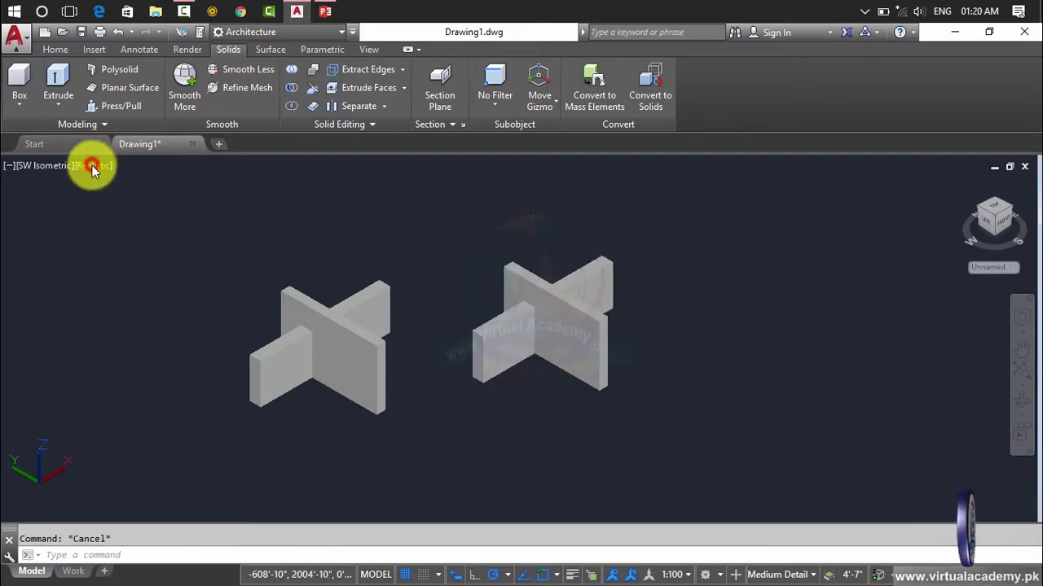
Display the model in 2D Wireframe and select the united solid to examine the edges where its walls cross
left_click(92, 166)
left_click(118, 210)
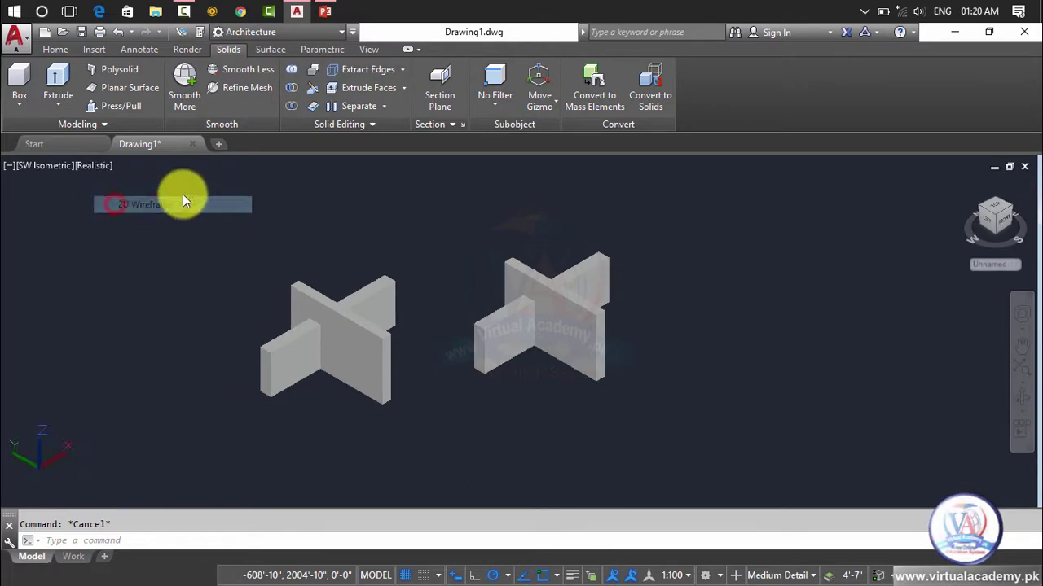
scroll(471, 346, "up", 4)
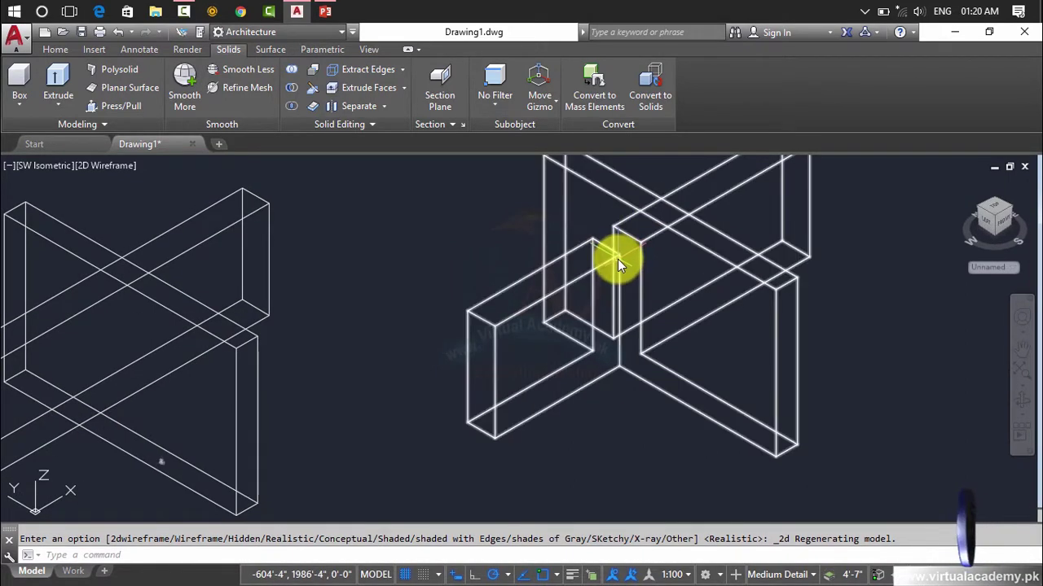
left_click(617, 259)
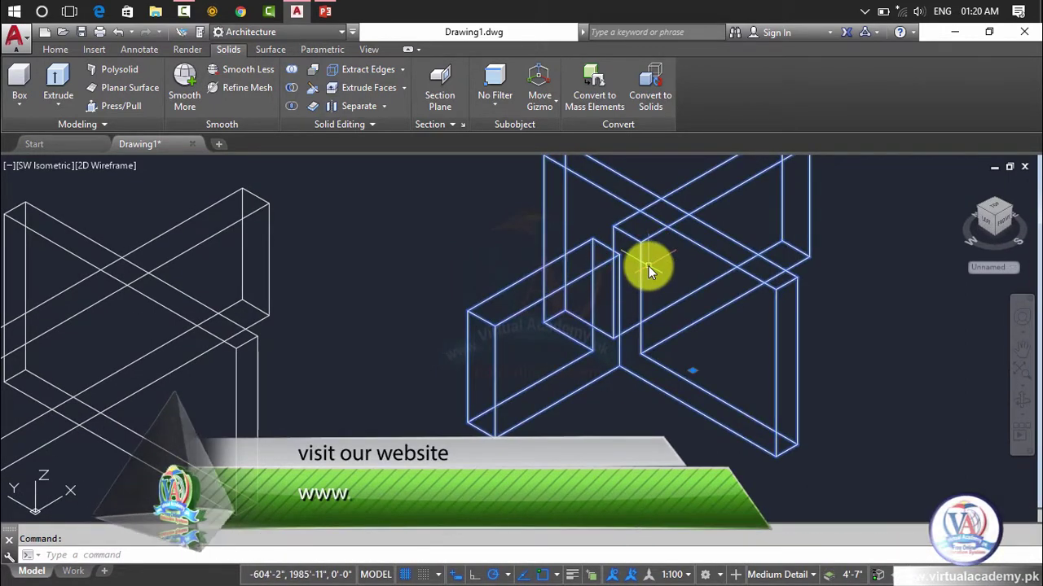
scroll(648, 266, "down", 2)
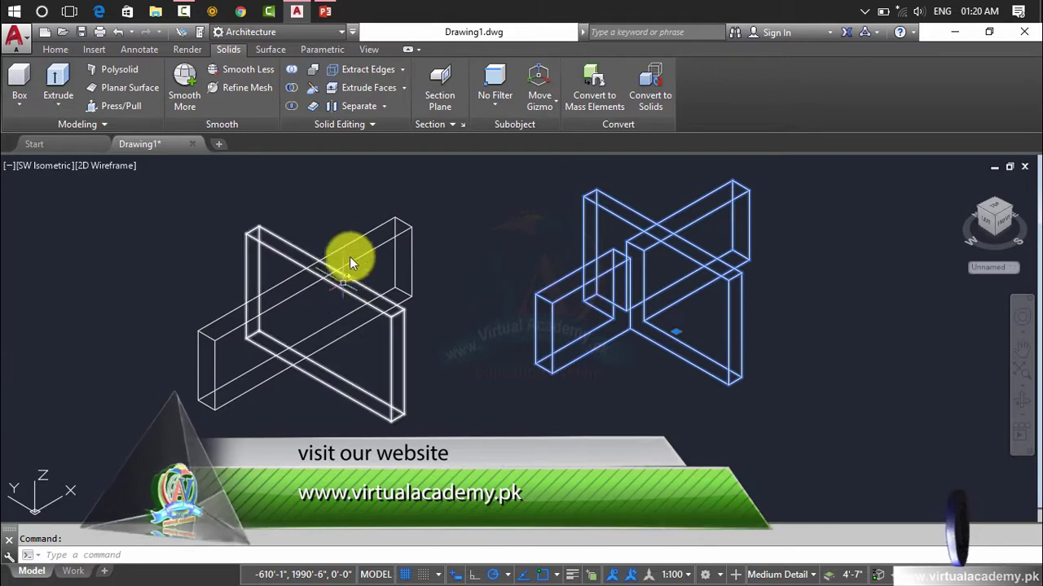
Restore the Realistic visual style, inspect the selected united solid up close, and clear the selection
left_click(106, 166)
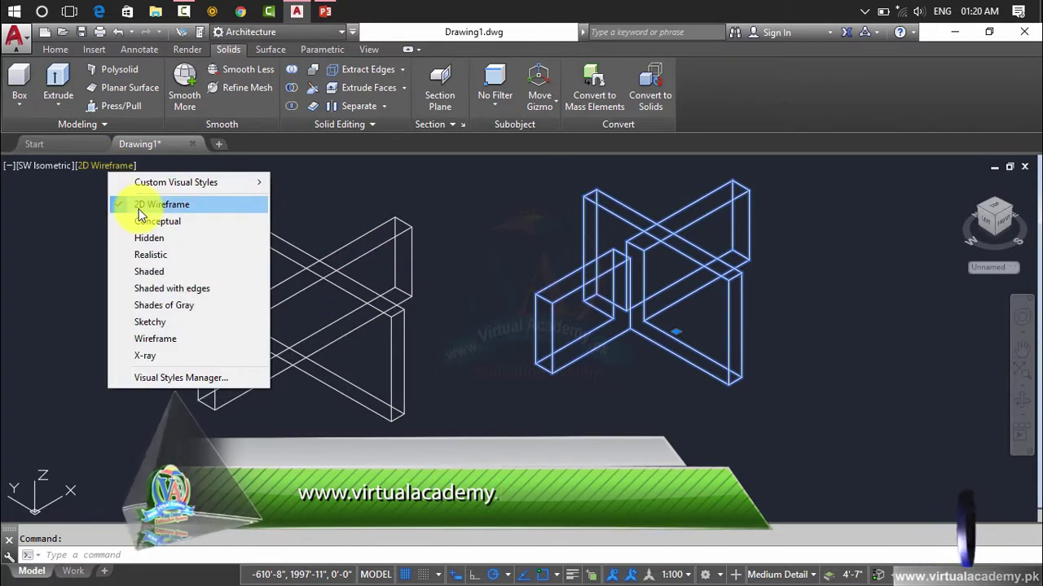
left_click(146, 255)
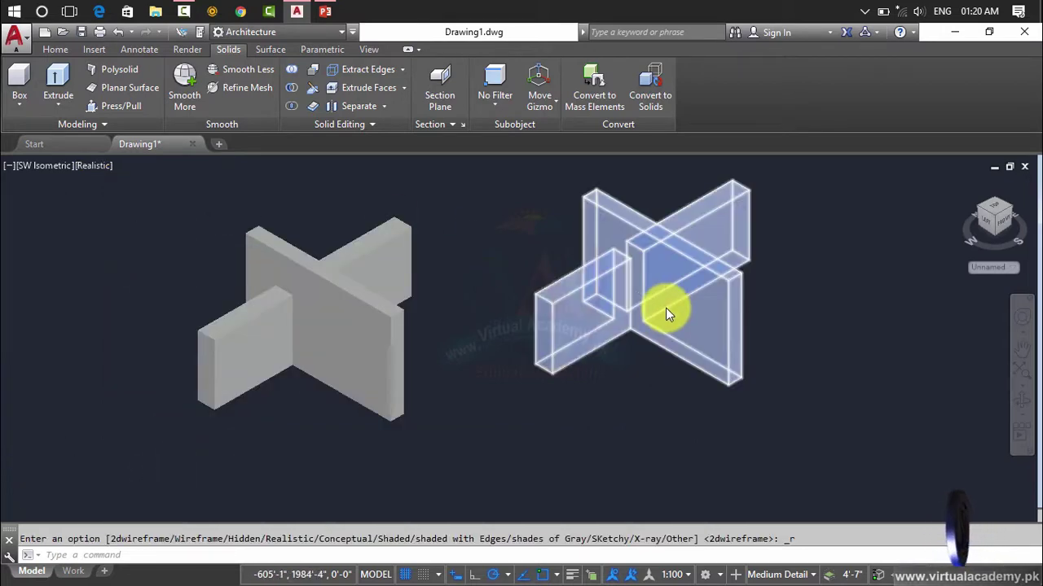
scroll(665, 308, "up", 5)
scroll(665, 308, "down", 4)
middle_click_drag(666, 308, 526, 342)
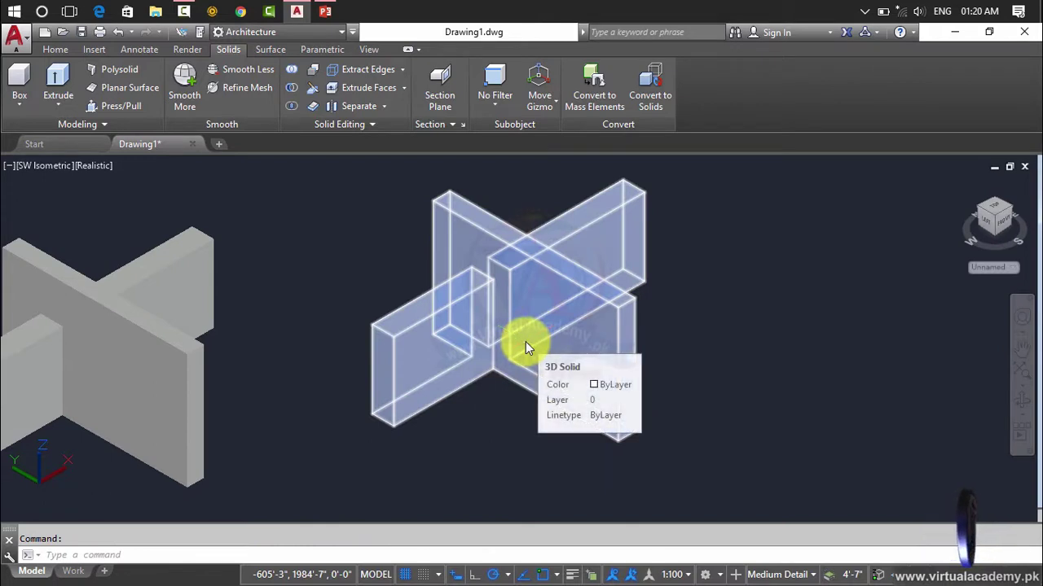
key("Escape")
Draw a solid cylinder about 5'-3" high in the empty space beside the united crossing boxes
scroll(525, 341, "down", 3)
middle_click_drag(431, 342, 333, 329)
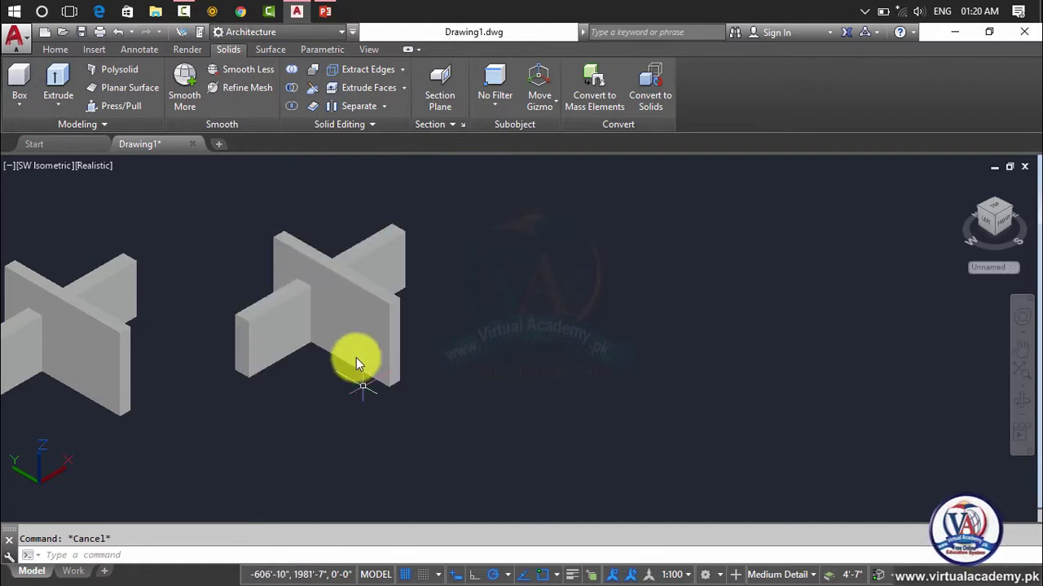
middle_click_drag(356, 357, 630, 310)
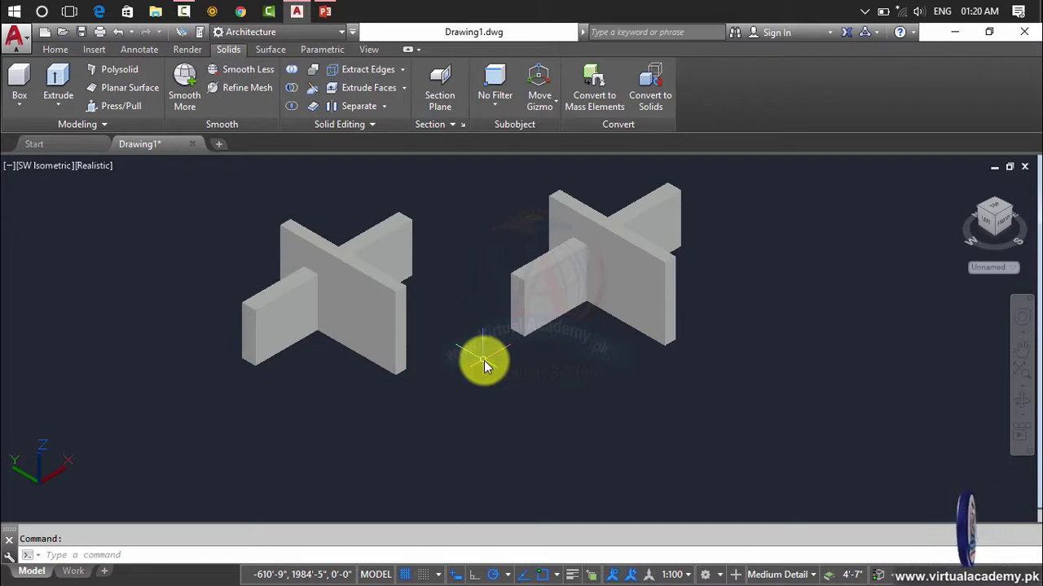
middle_click_drag(482, 358, 240, 333)
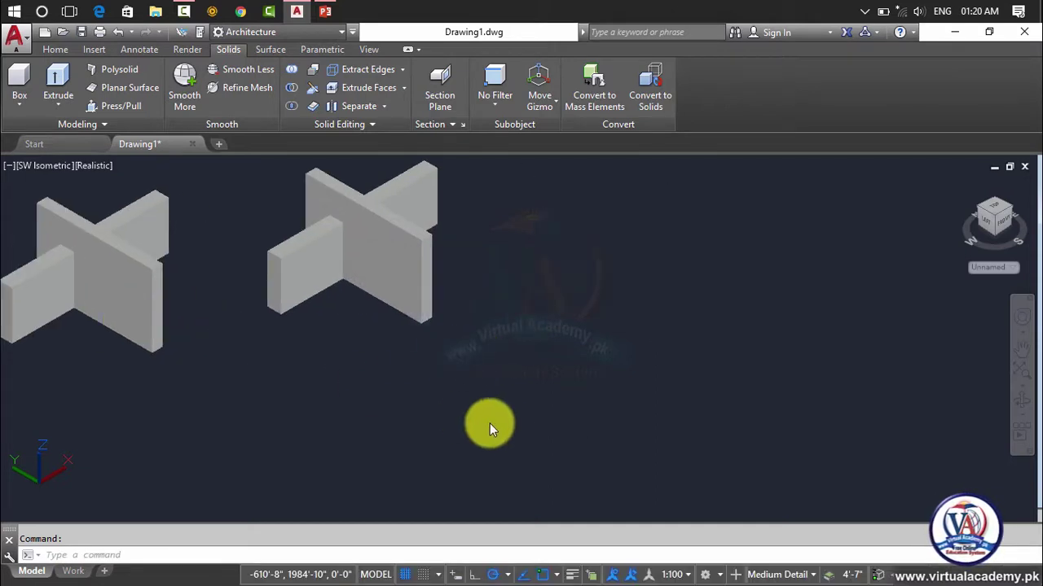
left_click(21, 103)
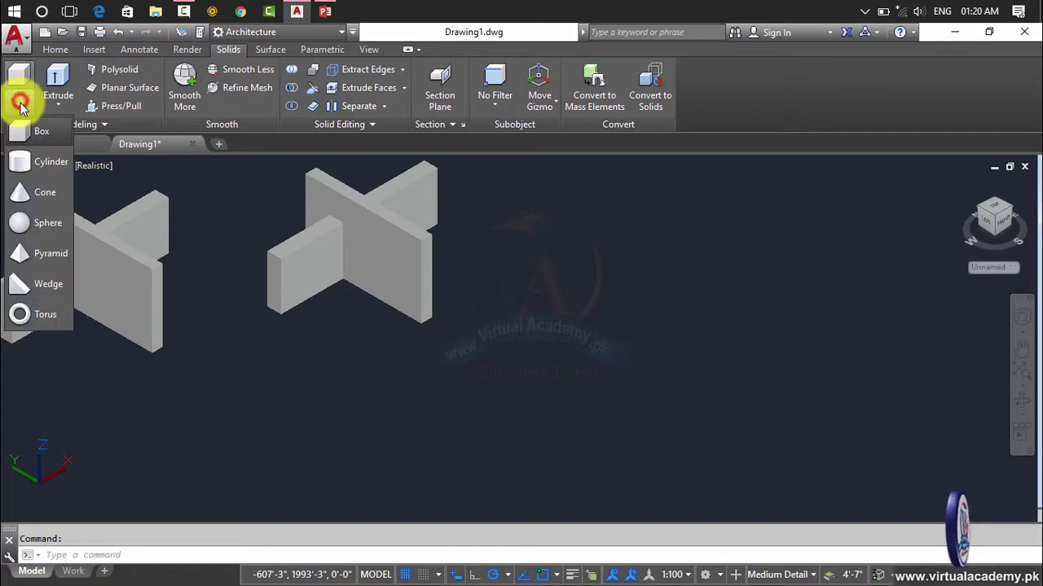
left_click(42, 172)
left_click(590, 388)
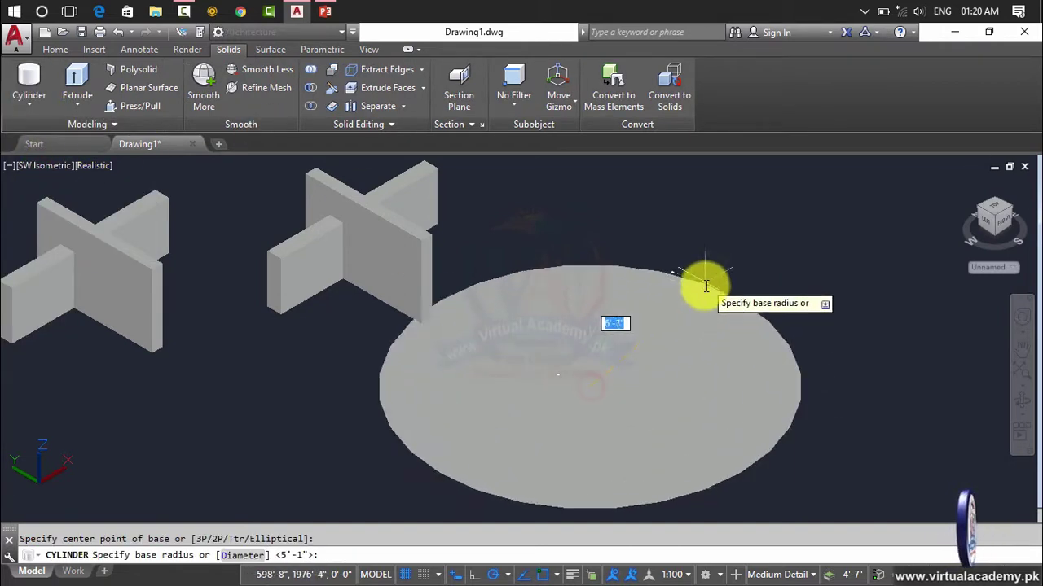
left_click(655, 361)
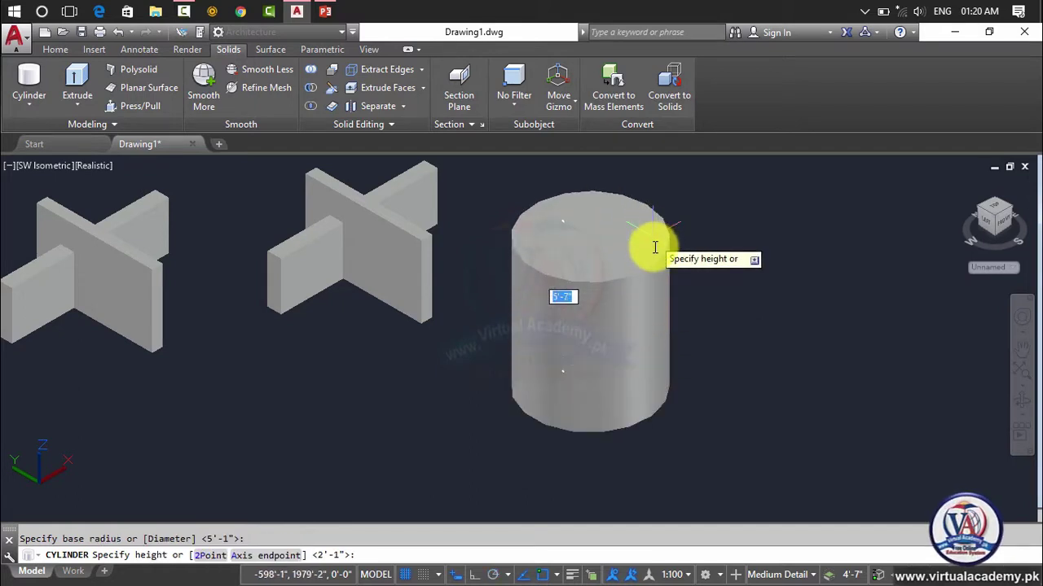
left_click(655, 244)
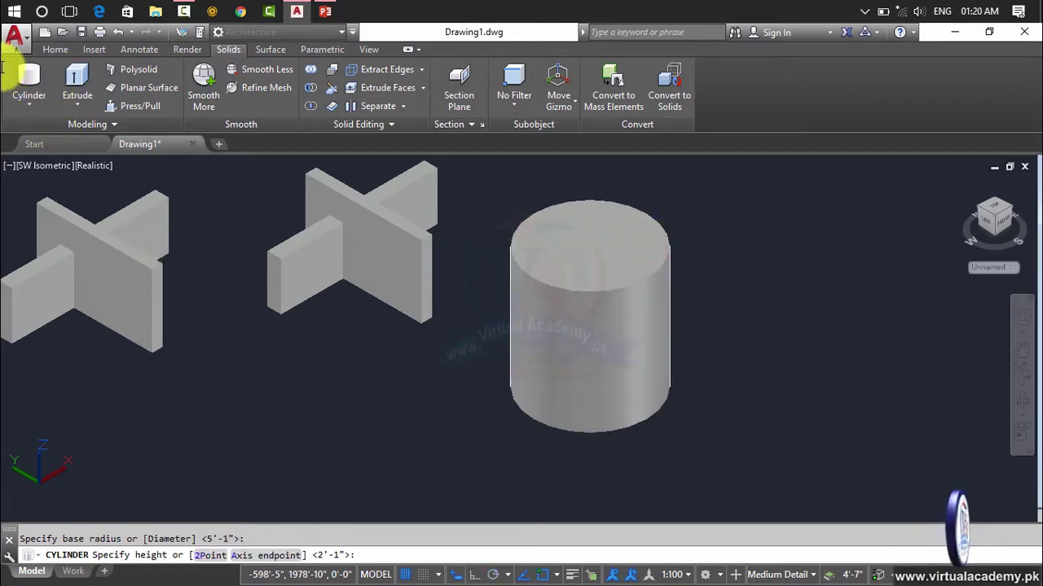
Draw a thin box from the cylinder's base center out through its wall, making it taller than the cylinder
left_click(36, 107)
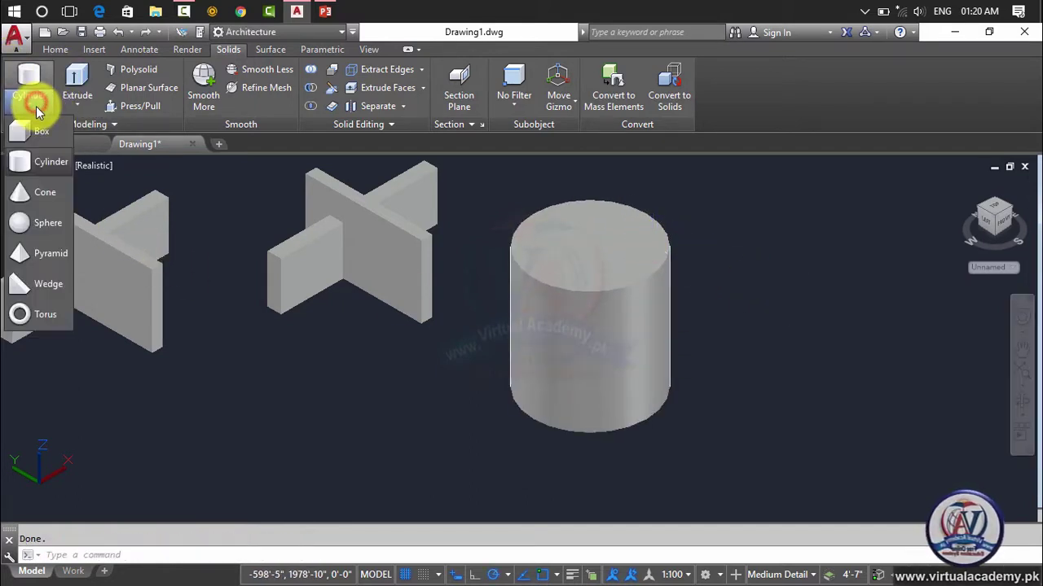
left_click(46, 133)
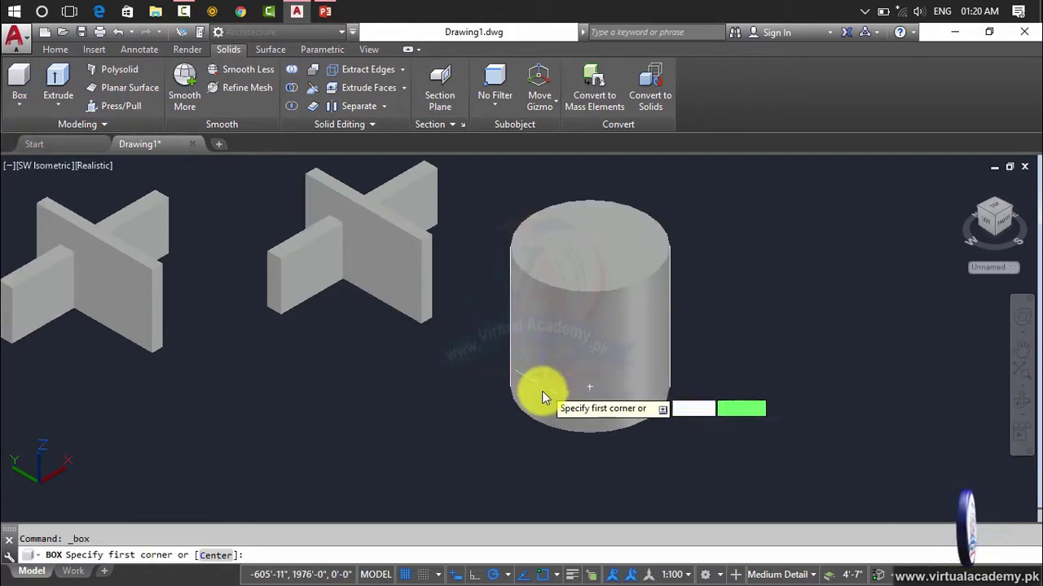
left_click(588, 388)
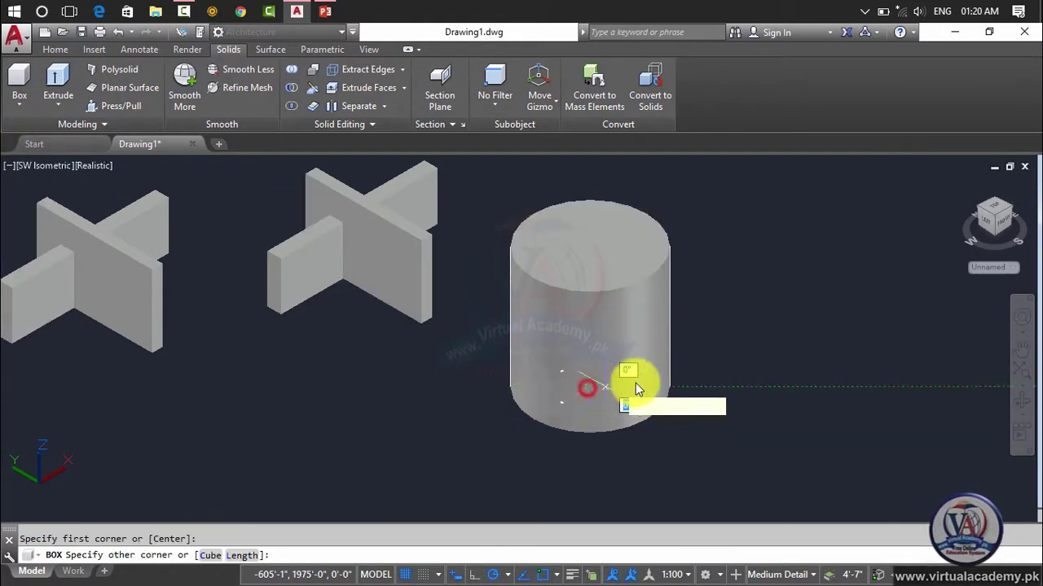
left_click(761, 316)
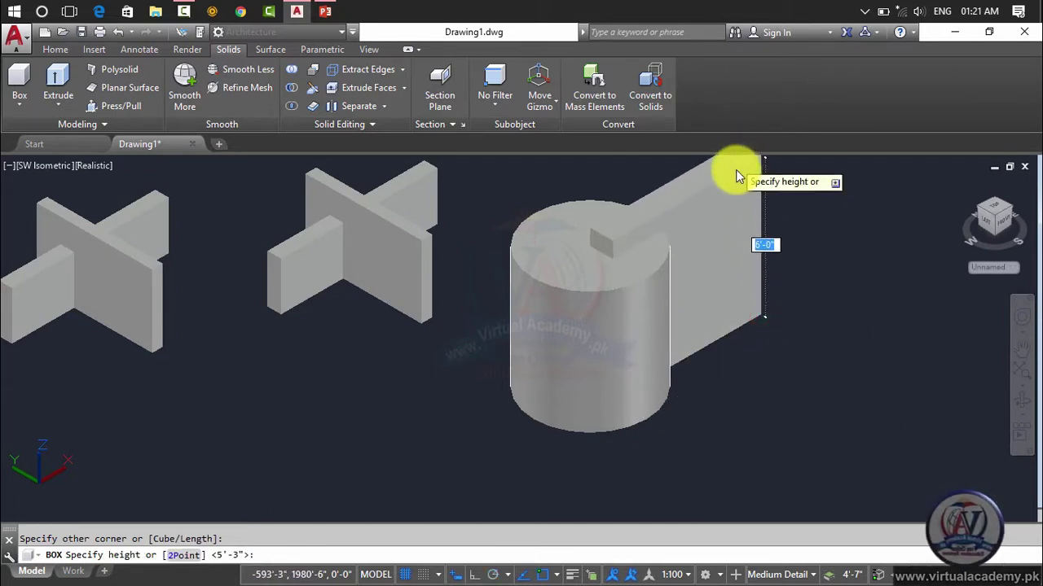
middle_click(735, 171)
middle_click_drag(725, 207, 707, 238)
left_click(707, 217)
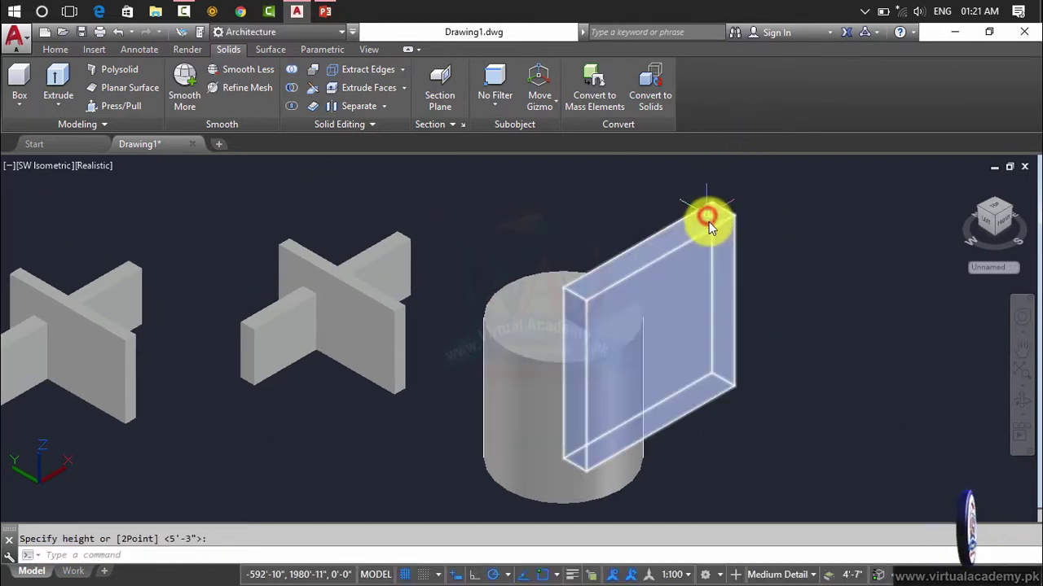
left_click(734, 343)
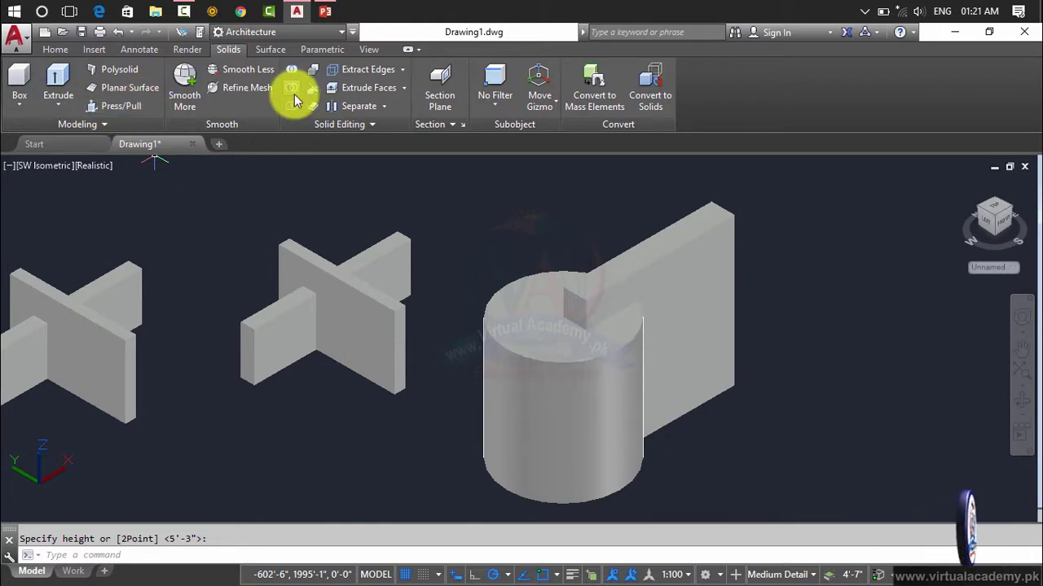
key("Escape")
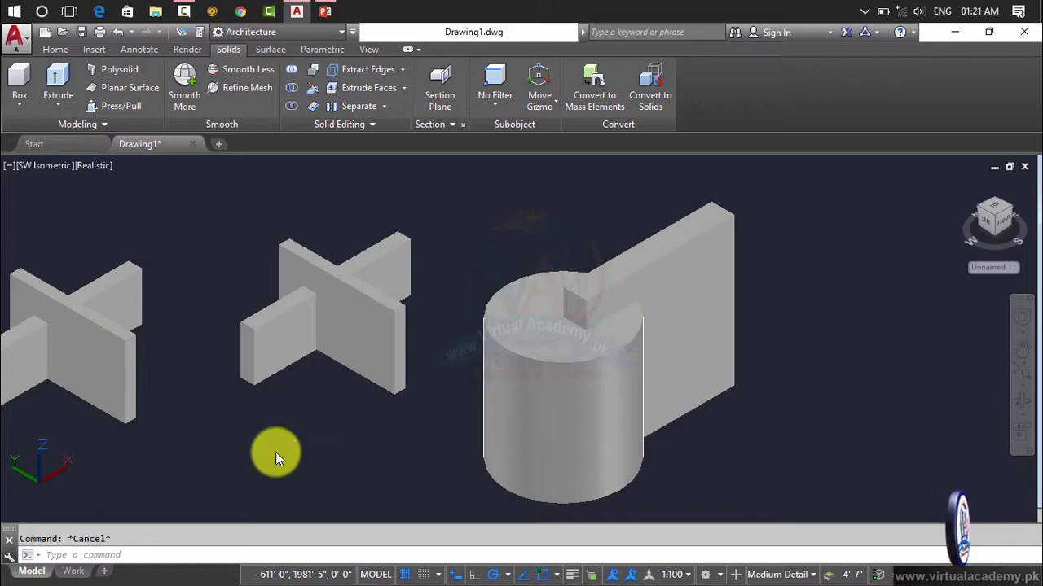
Subtract the cylinder from the thin box, and undo the subtraction
type("subtract")
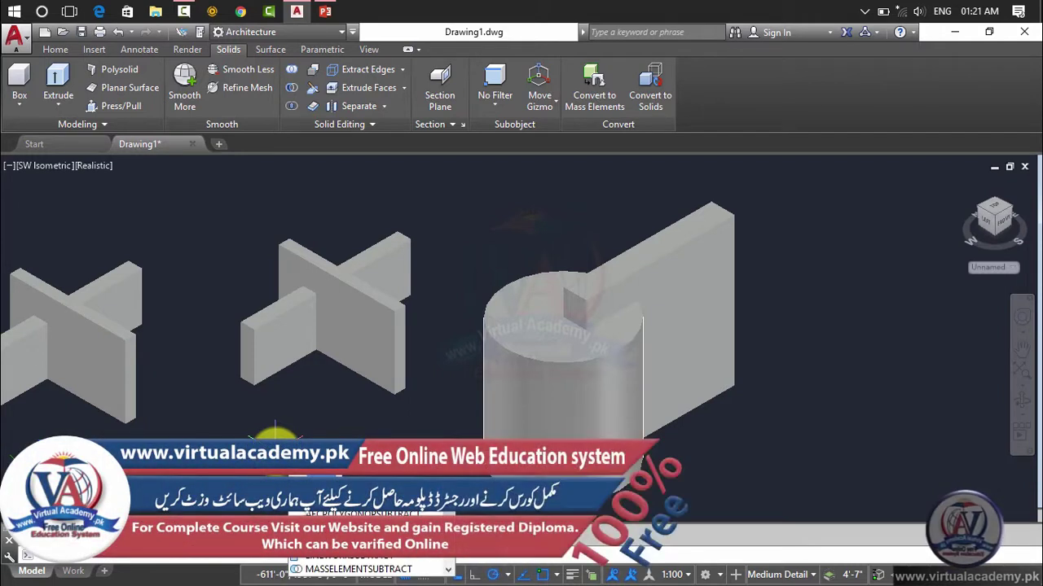
key("Return")
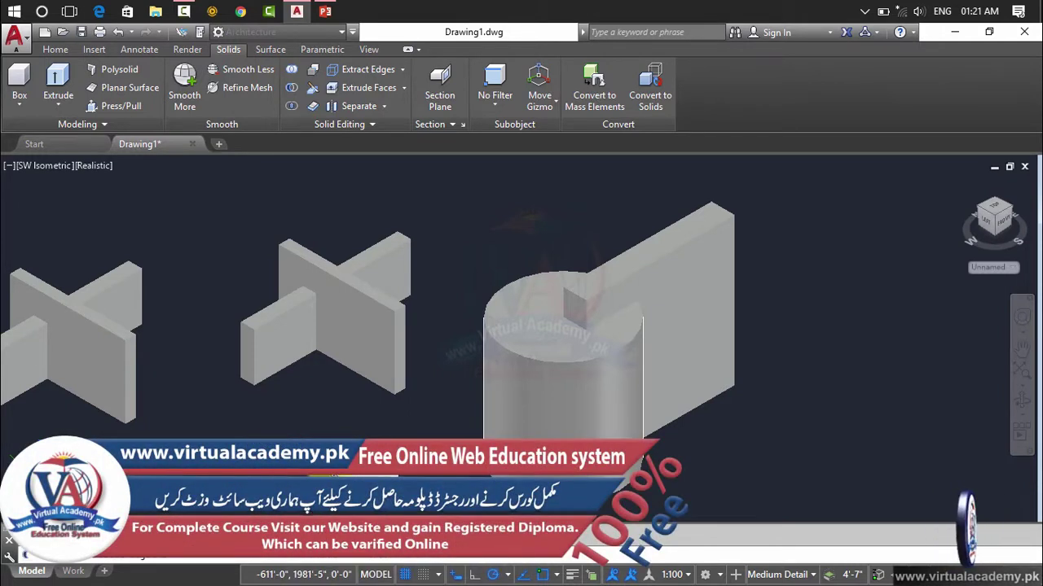
left_click(662, 273)
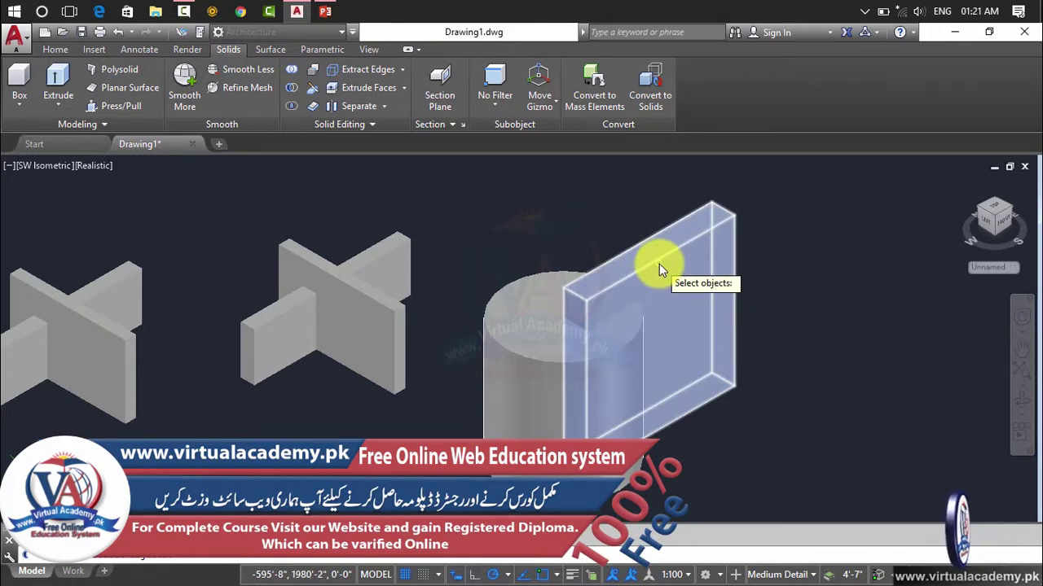
key("Return")
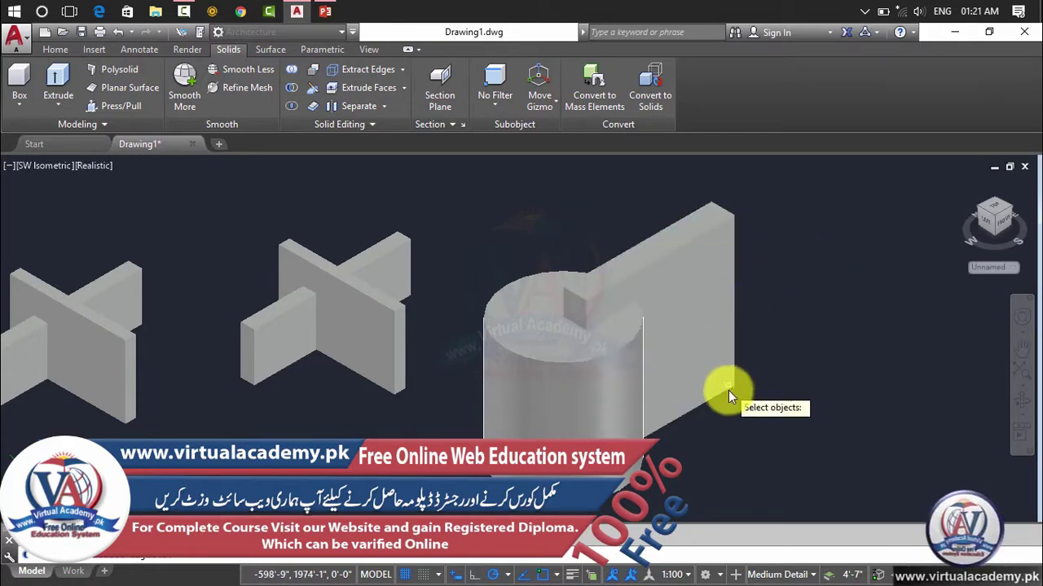
left_click(666, 264)
key("Return")
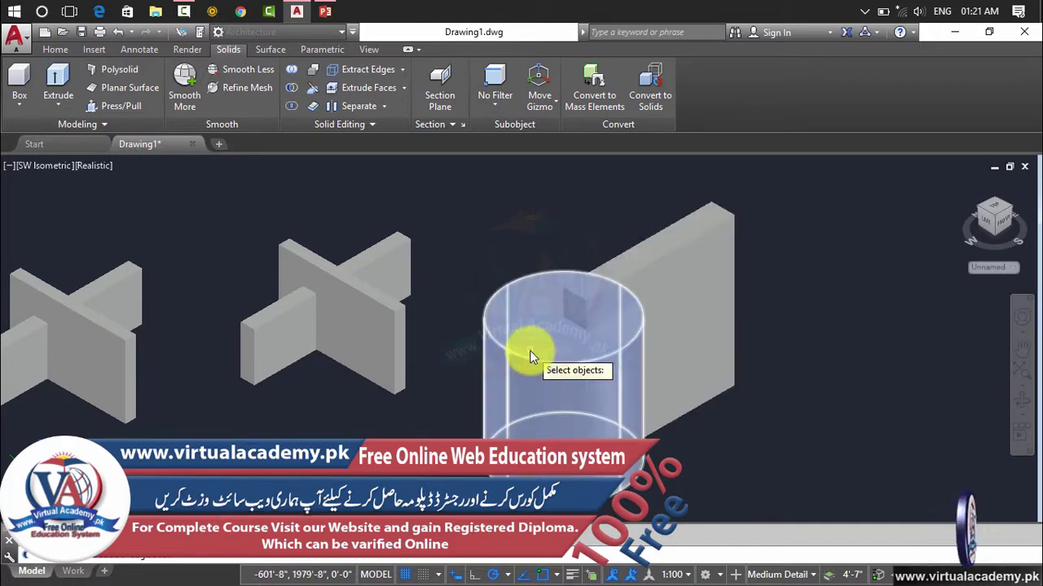
left_click(670, 260)
left_click(674, 259)
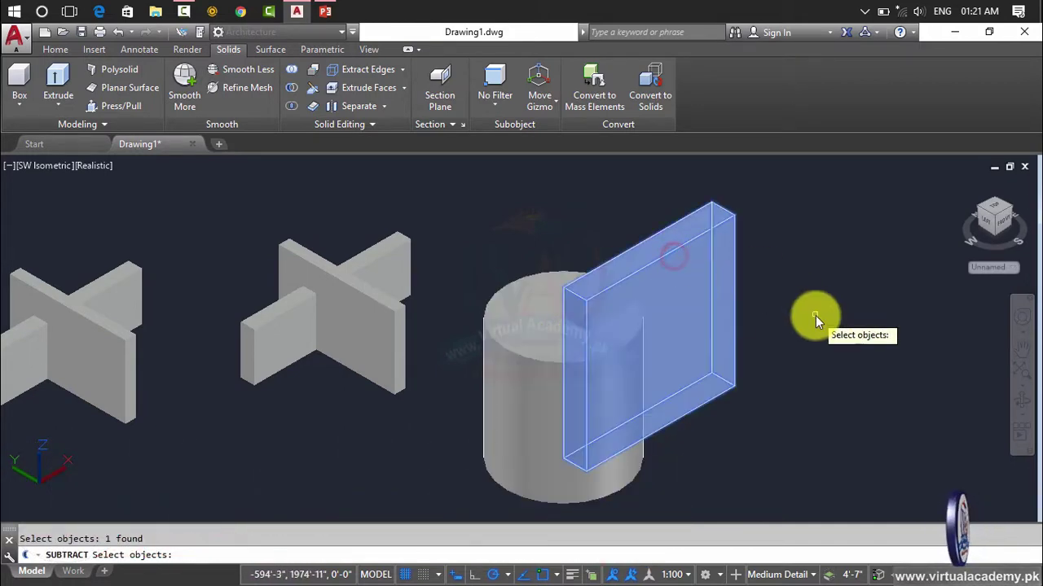
key("Return")
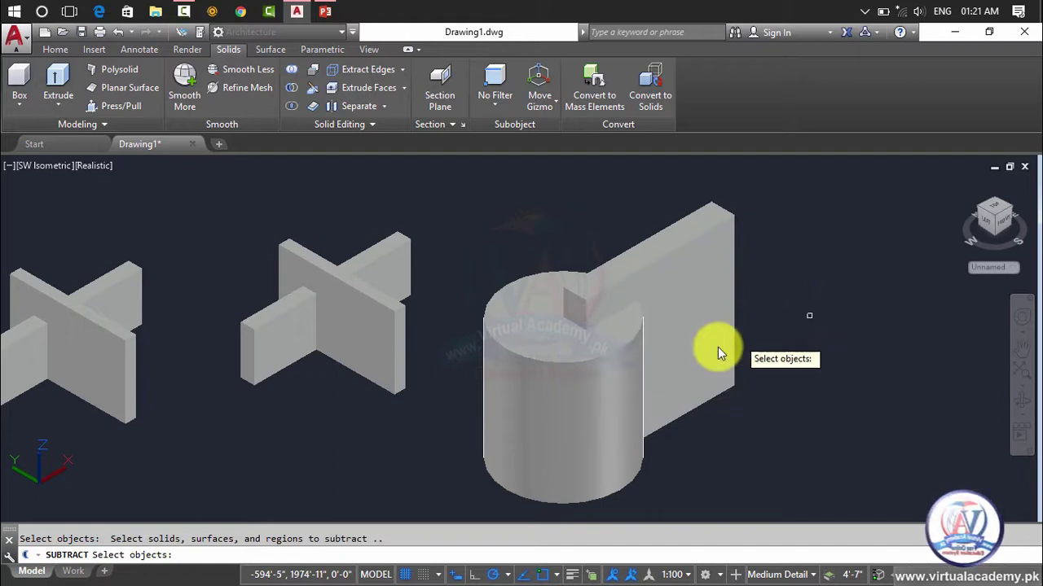
left_click(601, 359)
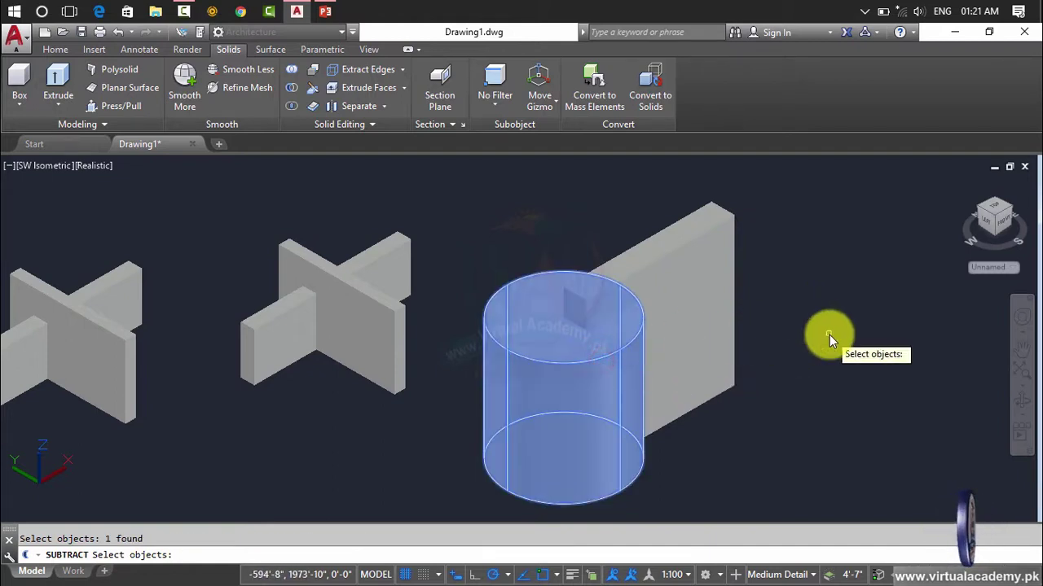
key("Return")
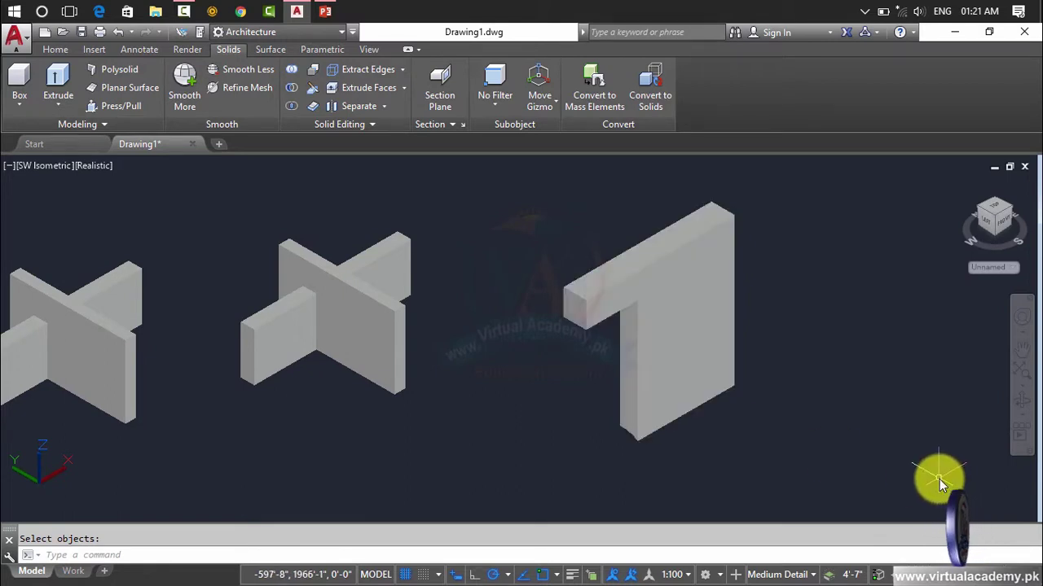
key("ctrl+z")
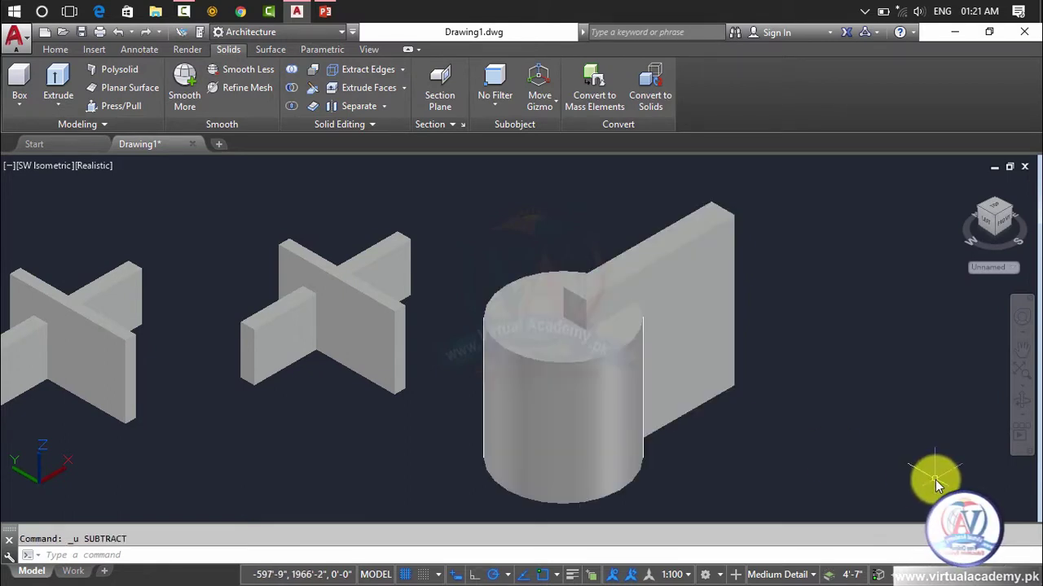
key("Escape")
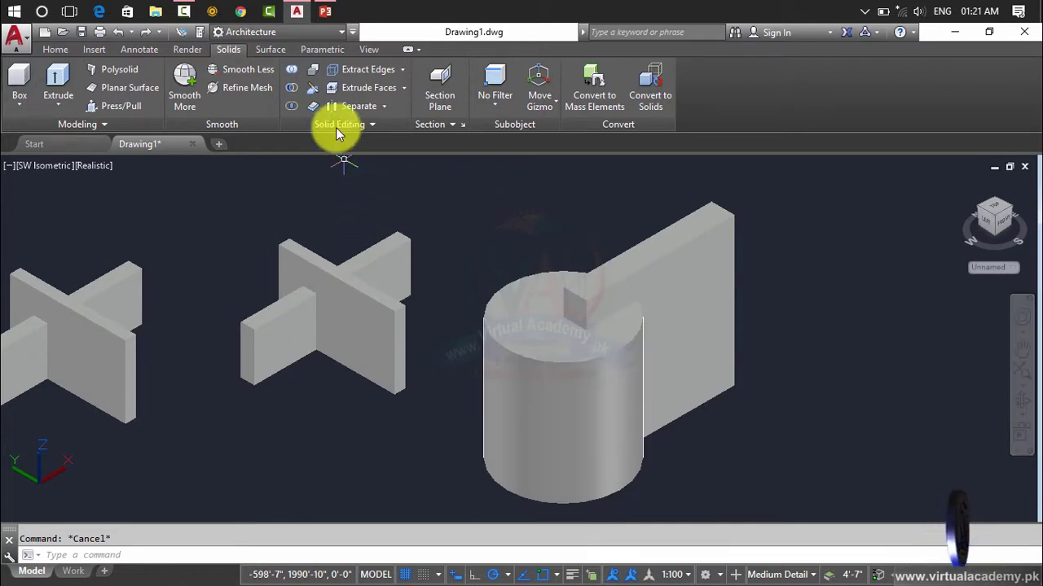
Subtract the thin box from the cylinder to cut a vertical slot through its wall
left_click(292, 87)
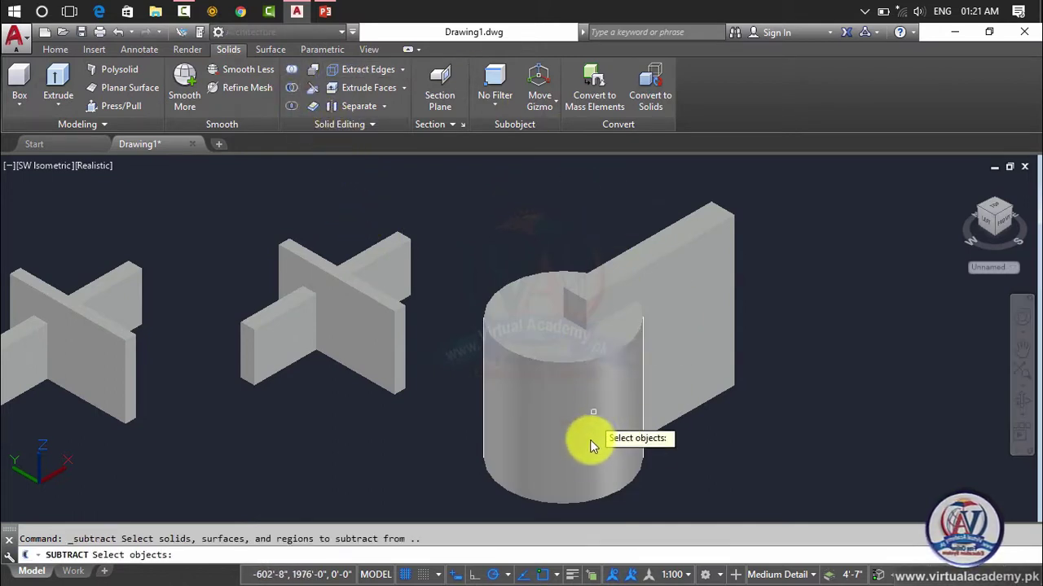
left_click(592, 503)
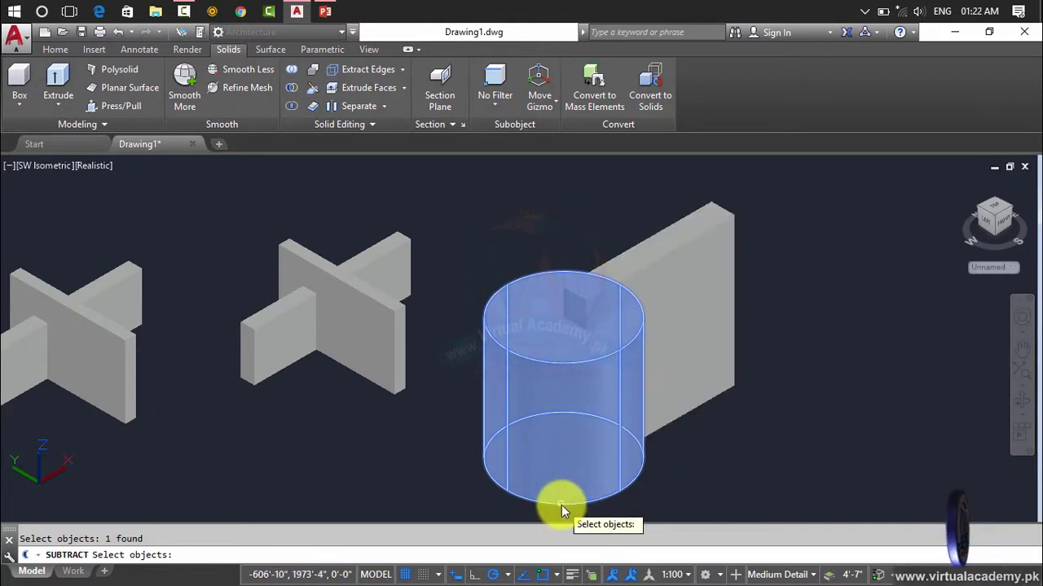
key("Return")
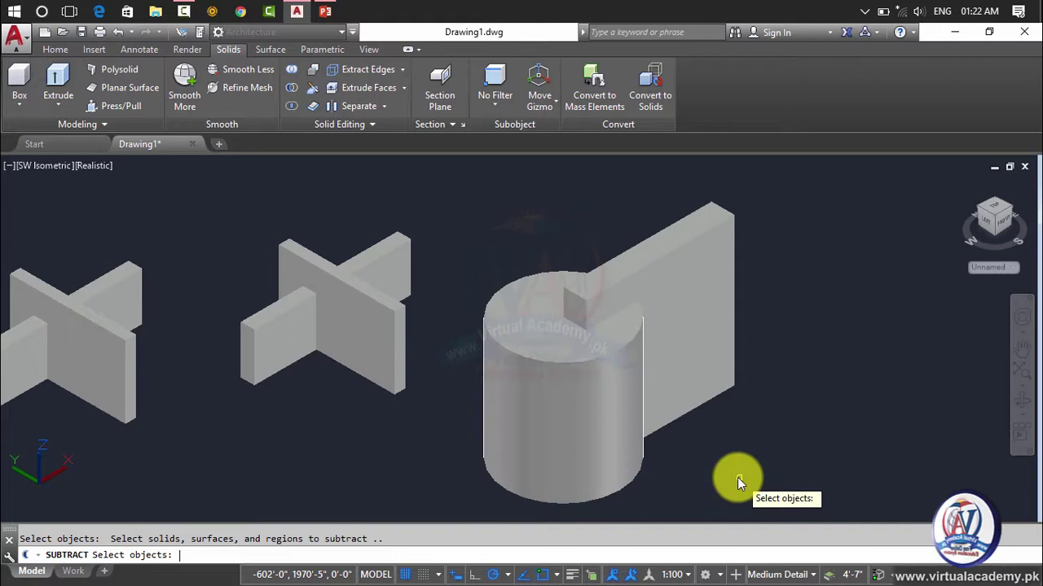
left_click(705, 402)
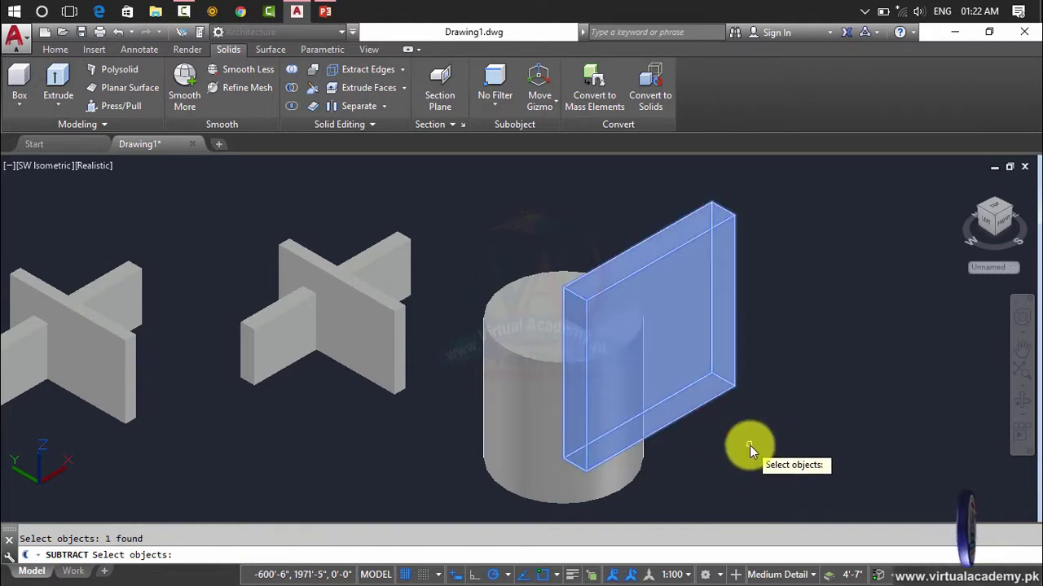
right_click(750, 445)
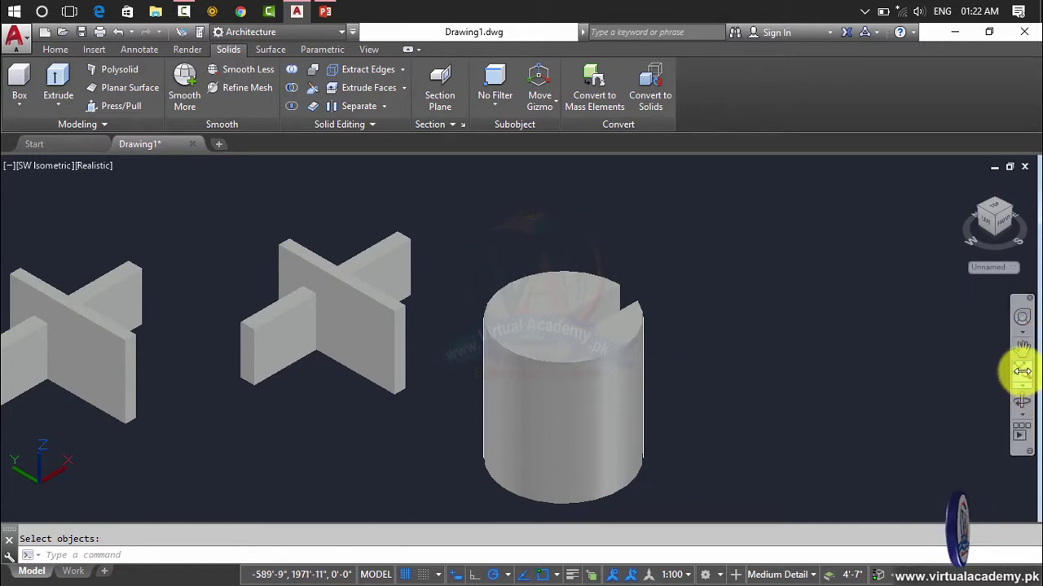
Orbit the model around to the slotted side of the cylinder to examine the cut
left_click(1021, 371)
mouse_move(750, 349)
left_mouse_down()
mouse_move(745, 358)
mouse_move(807, 350)
left_mouse_up()
left_click(1023, 377)
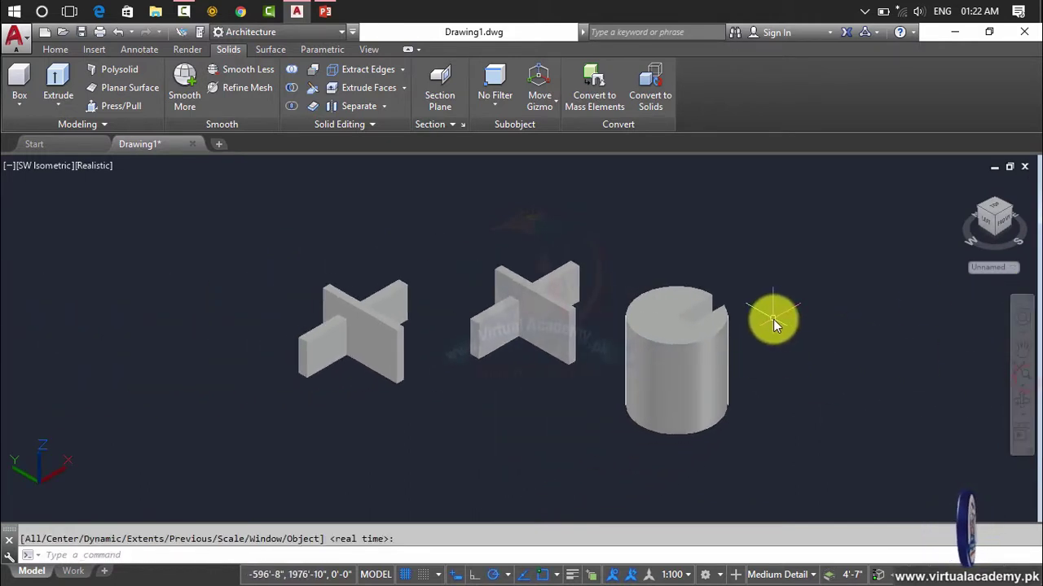
left_click(1023, 400)
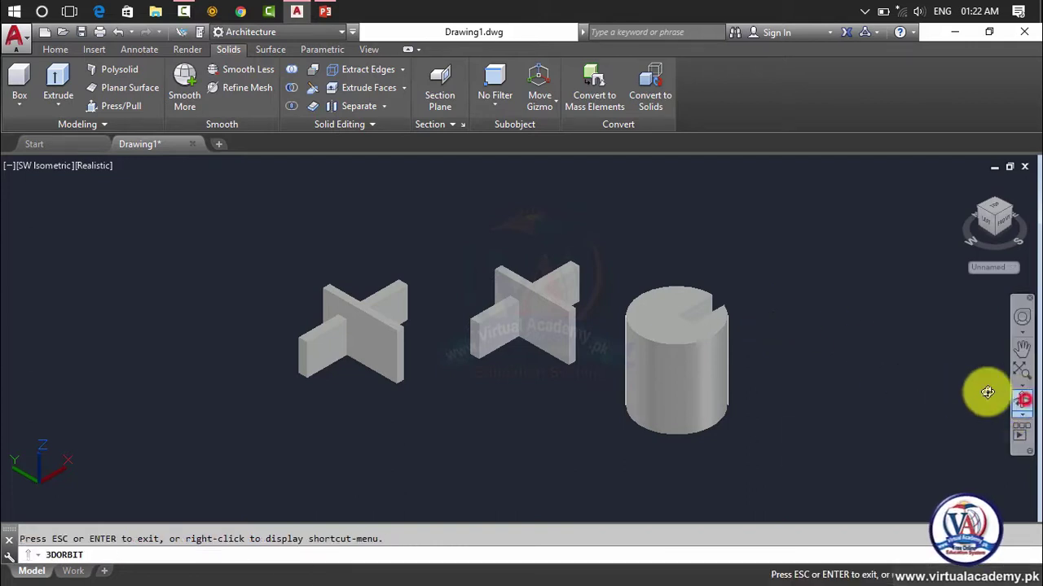
left_click_drag(724, 345, 458, 310)
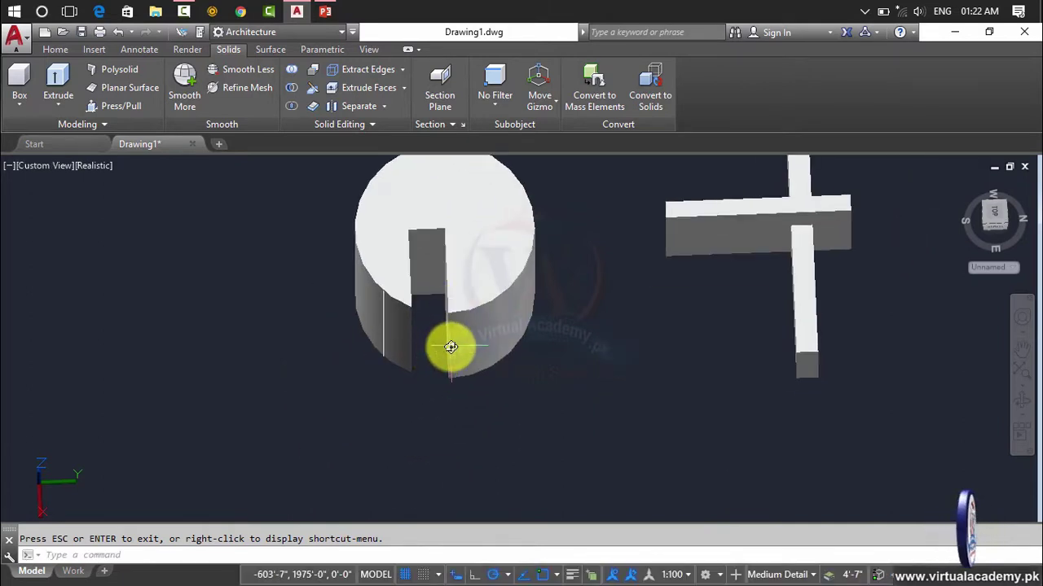
key("Escape")
Restore the SW Isometric view and inspect the slotted cylinder beside the crossing boxes
left_click(33, 165)
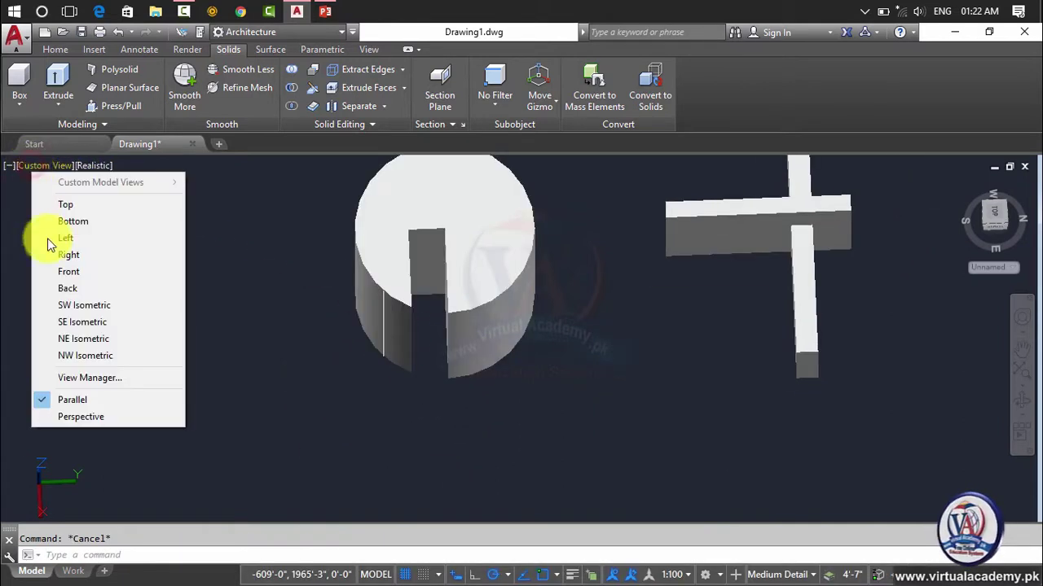
left_click(79, 306)
scroll(732, 339, "up", 2)
scroll(707, 330, "down", 2)
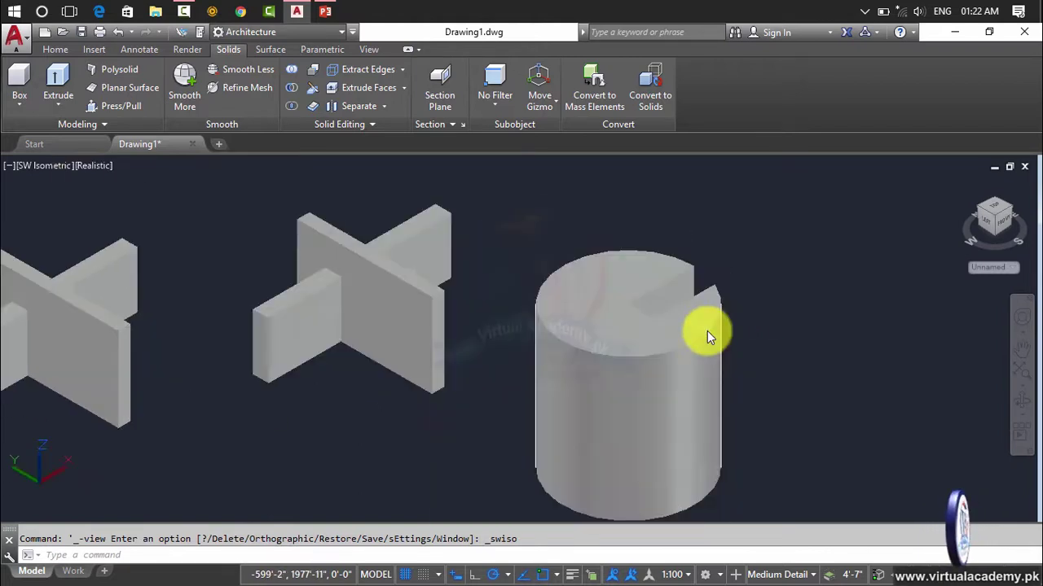
Draw a large rectangle in the empty area beside the slotted cylinder
middle_click_drag(707, 331, 265, 304)
scroll(261, 277, "down", 3)
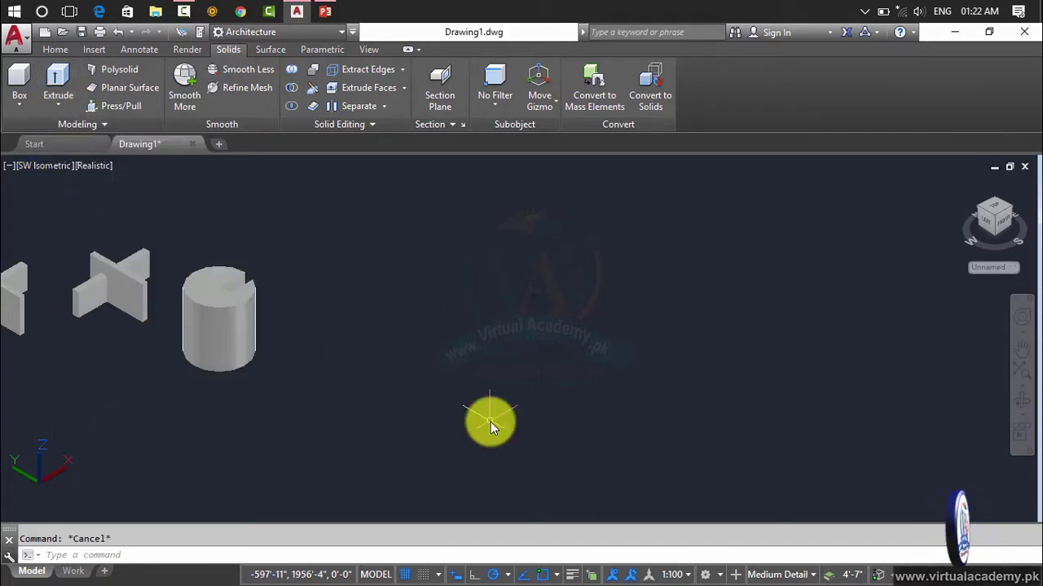
type("e")
type("ec")
key("Return")
left_click(410, 277)
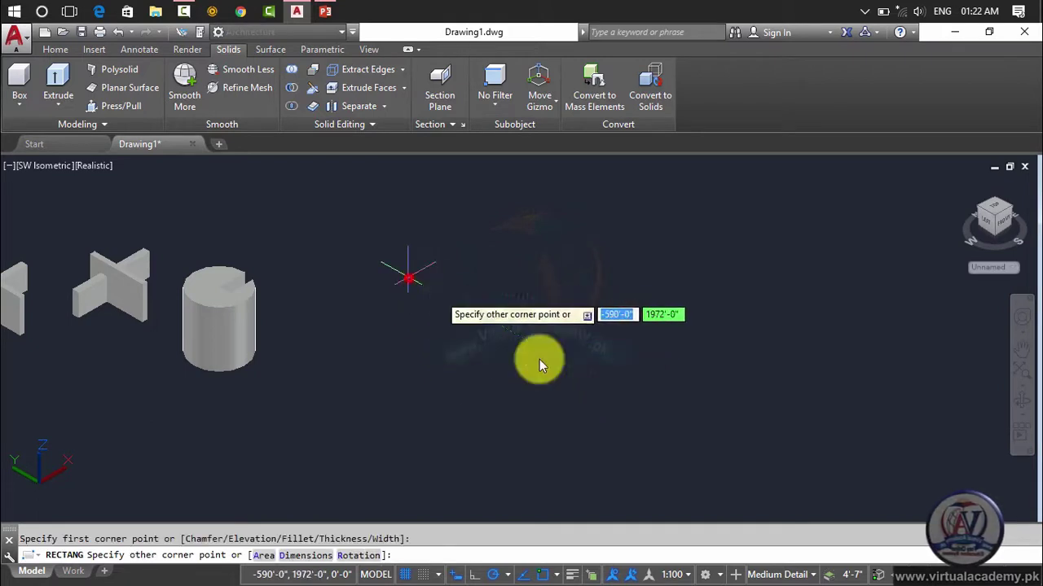
left_click(918, 357)
key("Return")
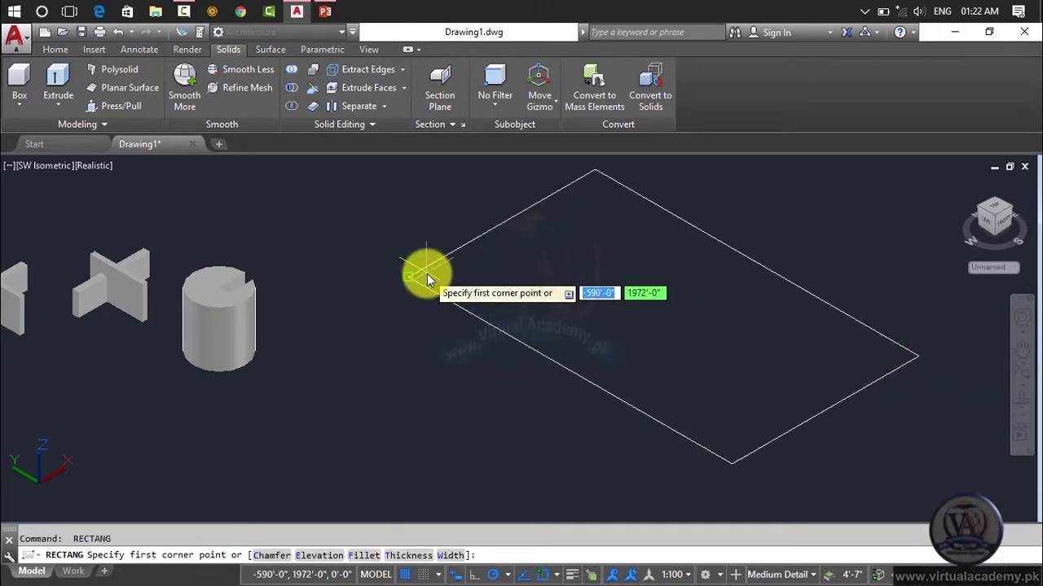
key("Escape")
Offset the large rectangle inward with the Through option to add a smaller concentric rectangle
type("o")
key("Return")
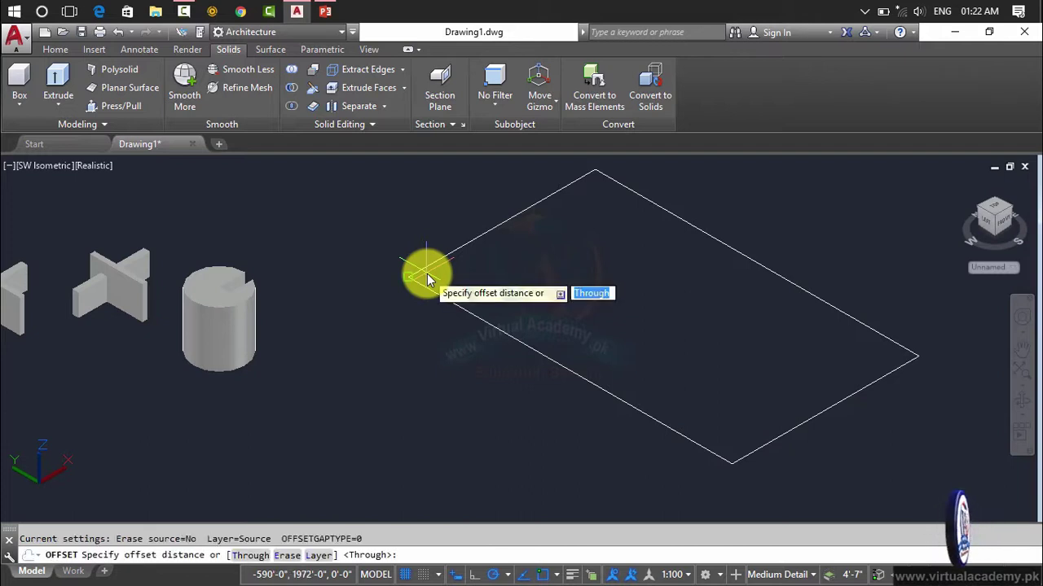
key("Return")
left_click(435, 263)
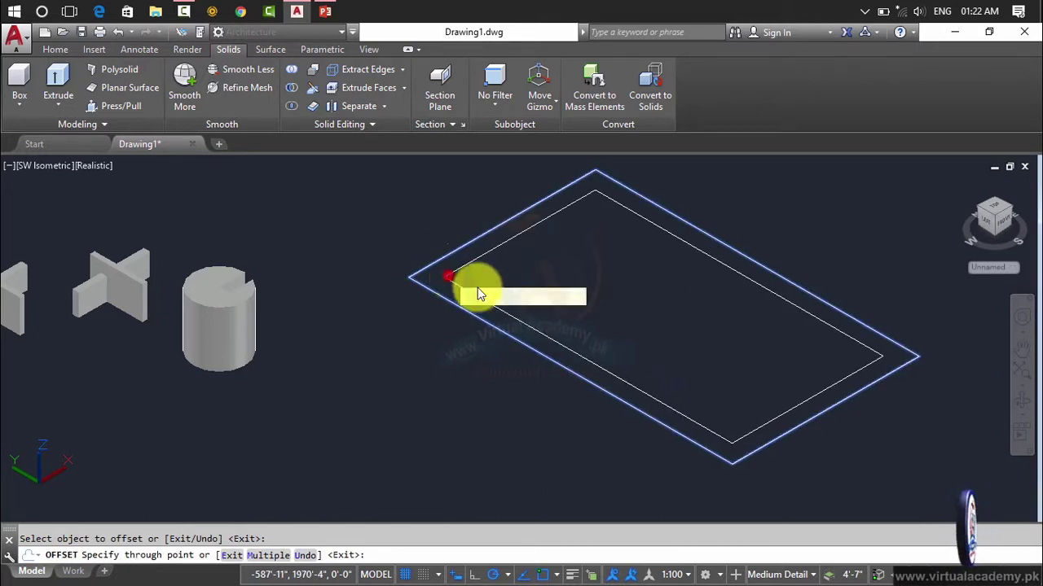
left_click(473, 291)
key("Escape")
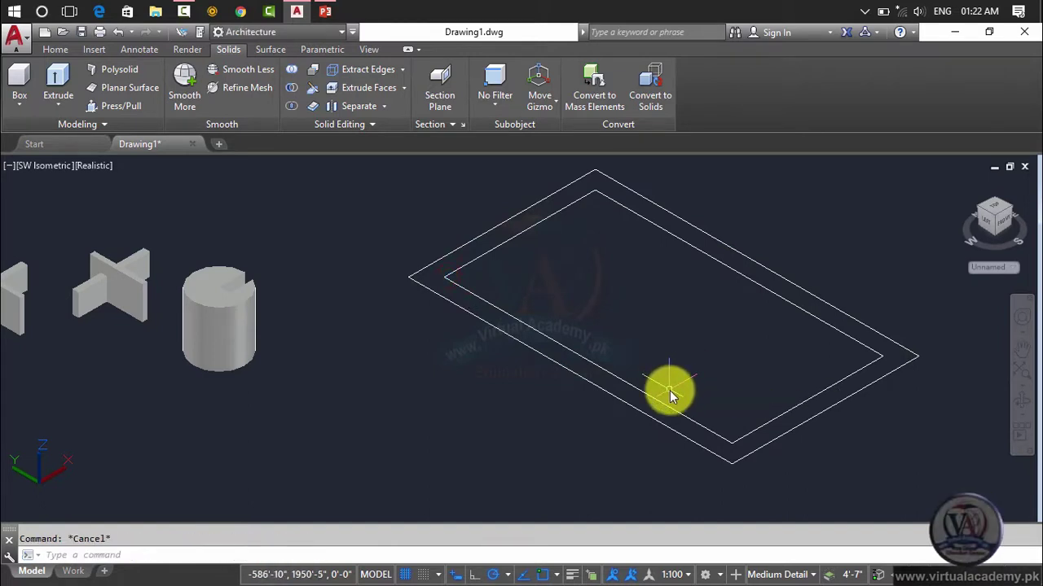
Extrude both nested rectangles upward together into two solid boxes of equal height
left_click(54, 77)
left_click(775, 217)
left_click(720, 323)
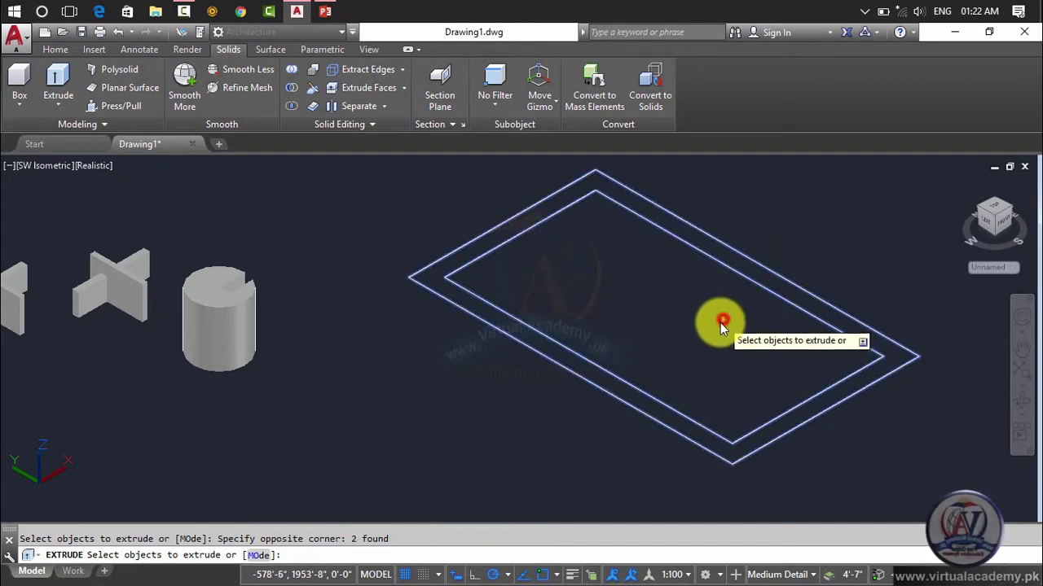
key("Return")
scroll(713, 313, "down", 3)
middle_click_drag(714, 302, 639, 377)
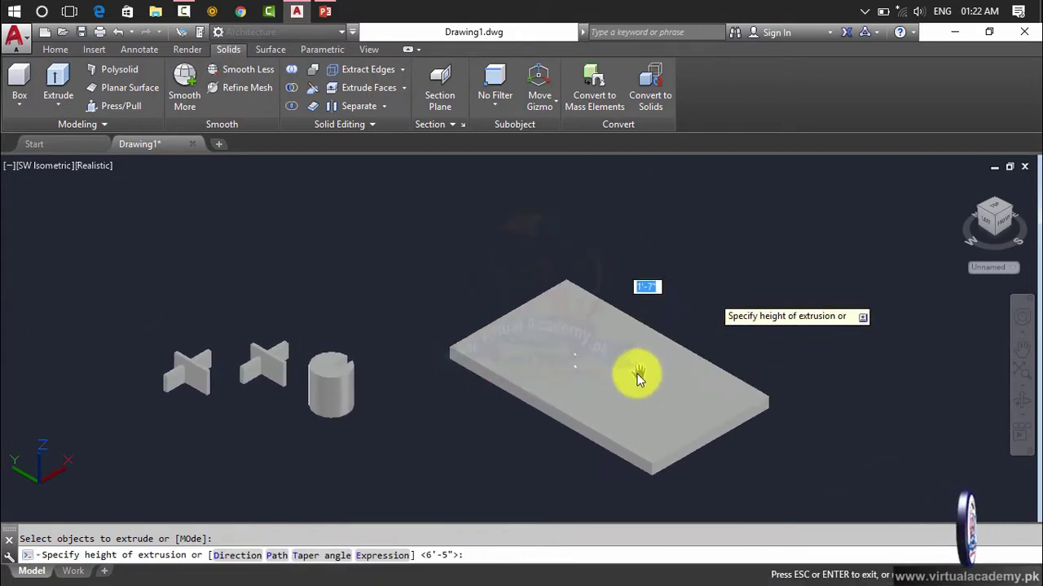
left_click(646, 326)
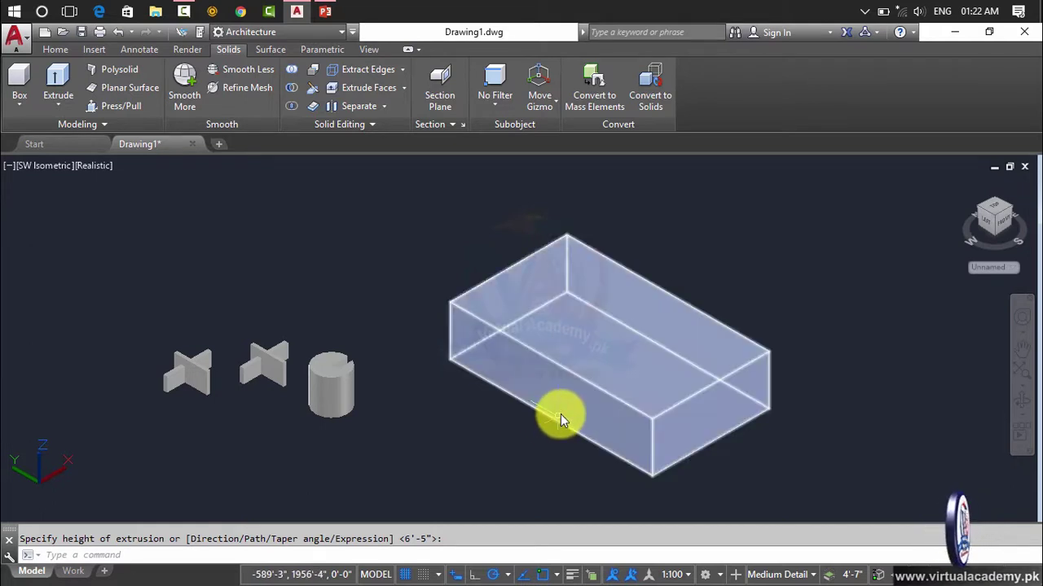
Select the inner box to inspect its position inside the outer box, and clear the selection
left_click(592, 370)
scroll(579, 360, "up", 2)
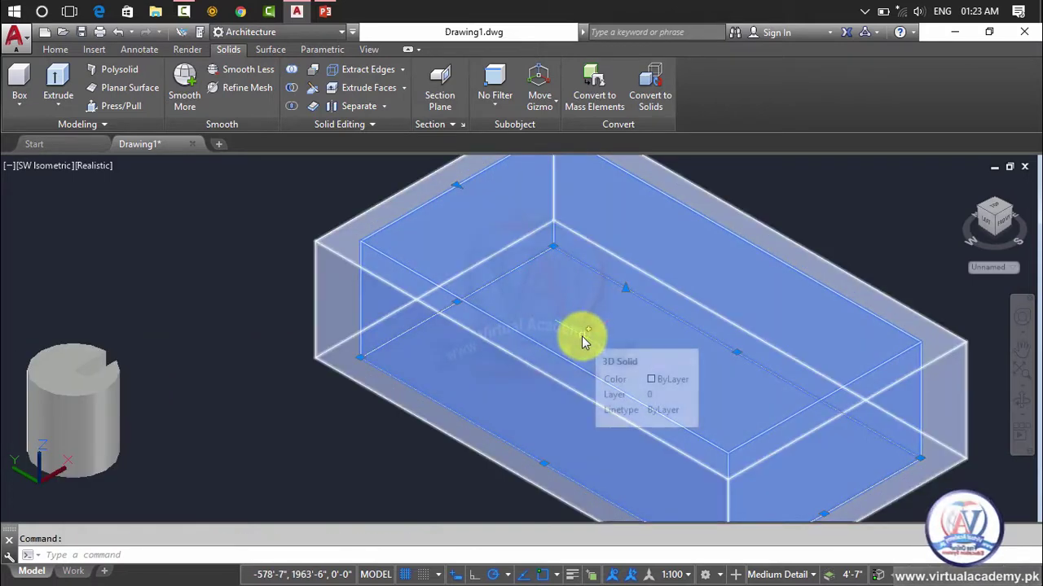
key("Escape")
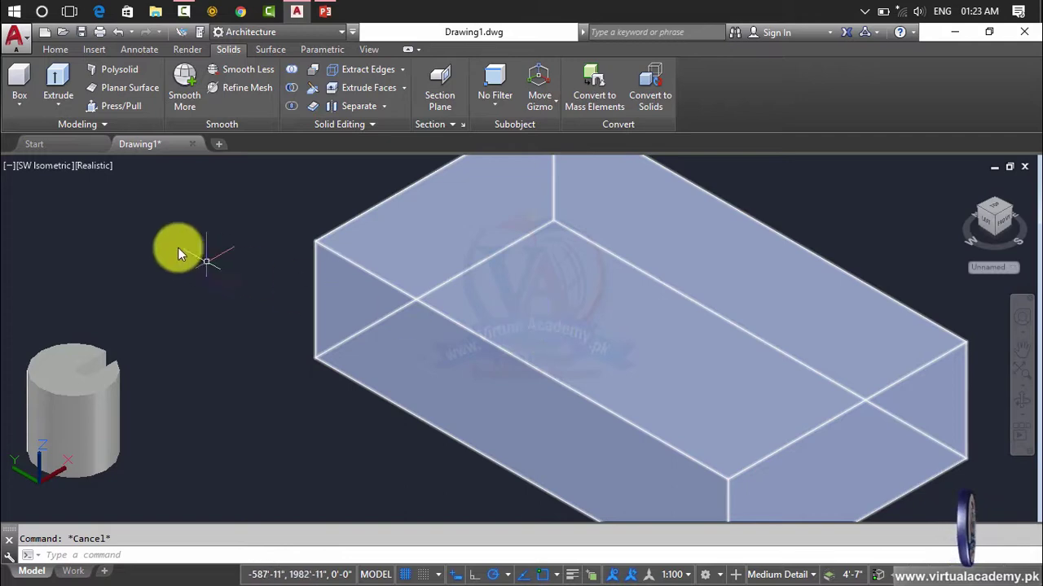
Switch the visual style to 2D Wireframe and check the edges of the inner box
left_click(100, 170)
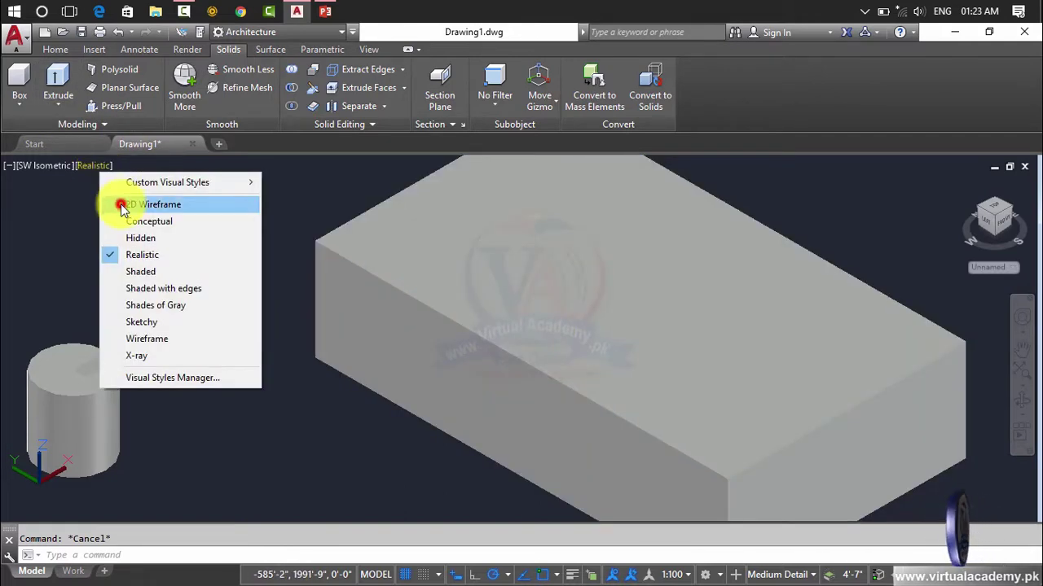
left_click(121, 204)
left_click(387, 260)
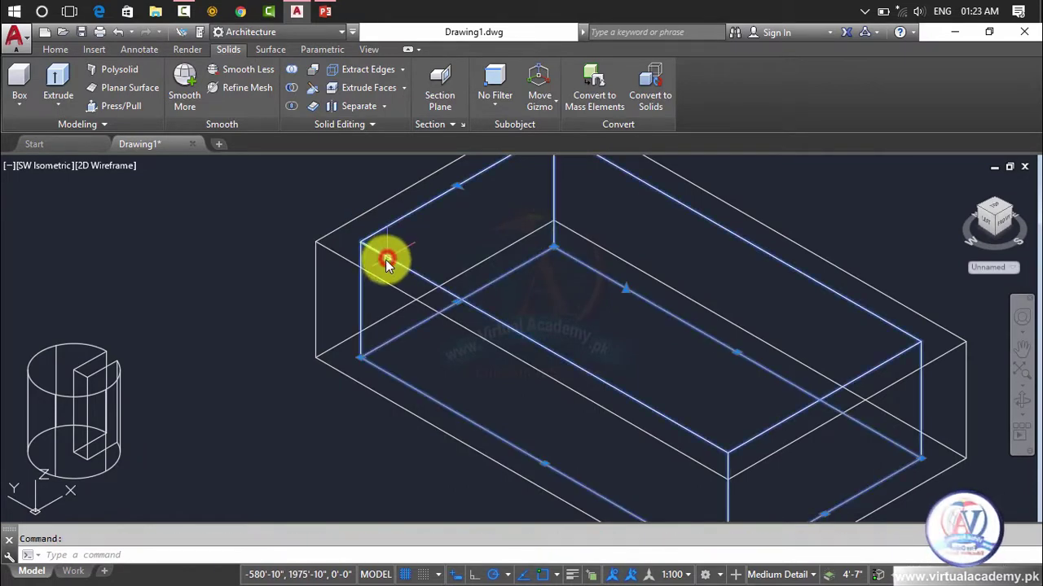
key("Escape")
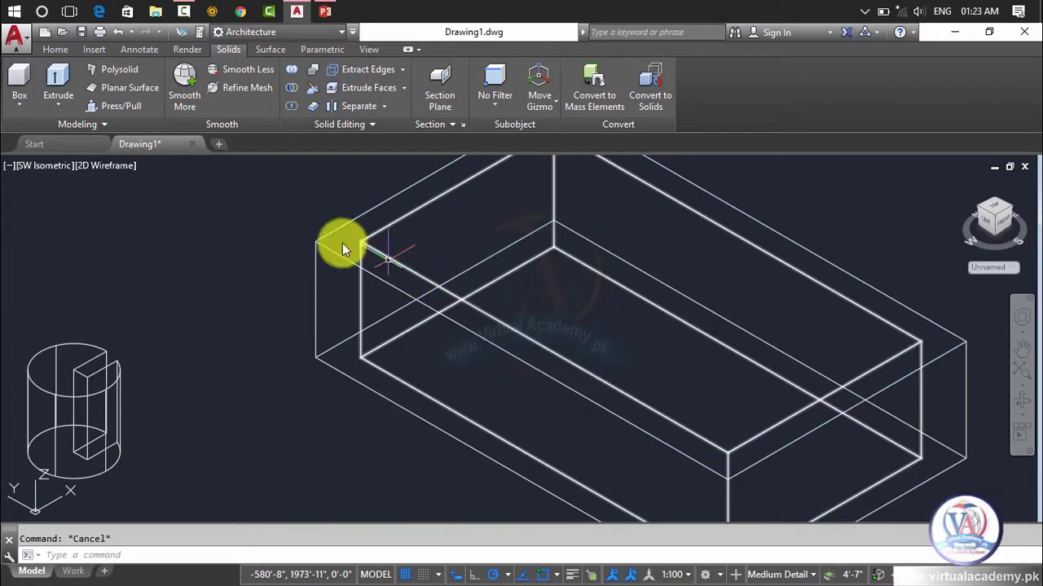
Subtract the inner box from the outer box to leave a hollow rectangular frame
left_click(294, 89)
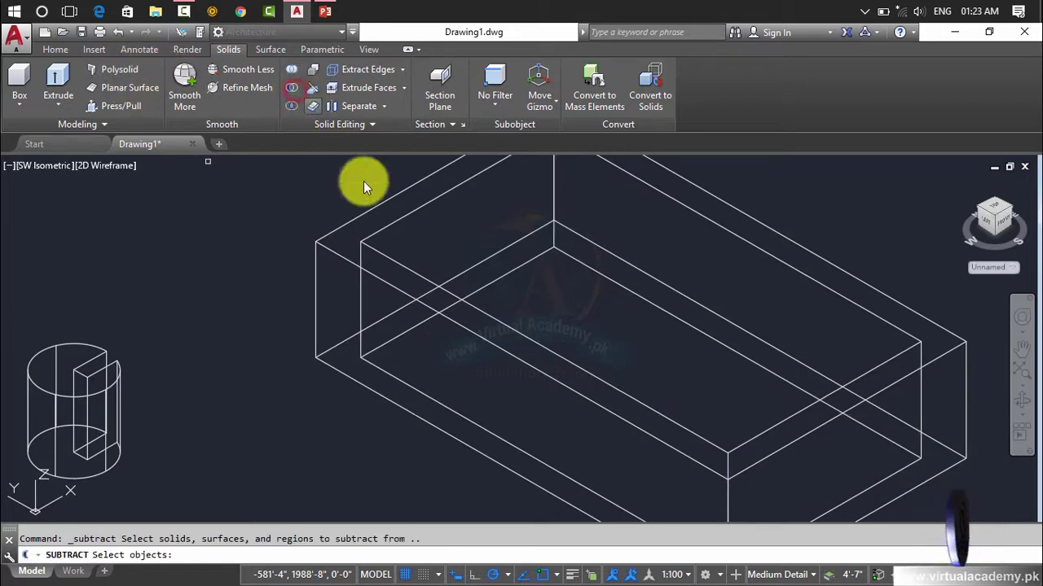
left_click(334, 367)
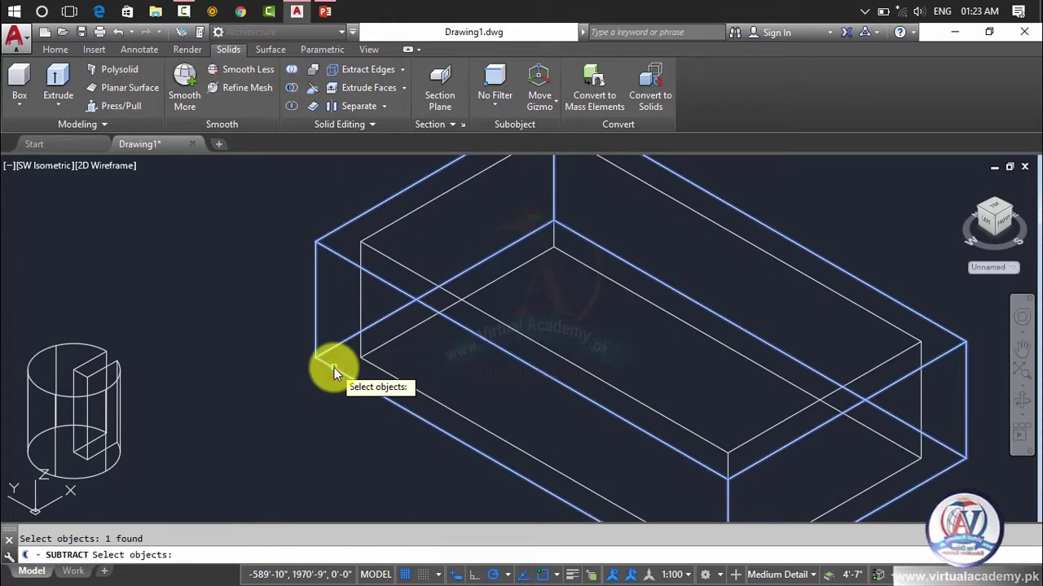
key("Return")
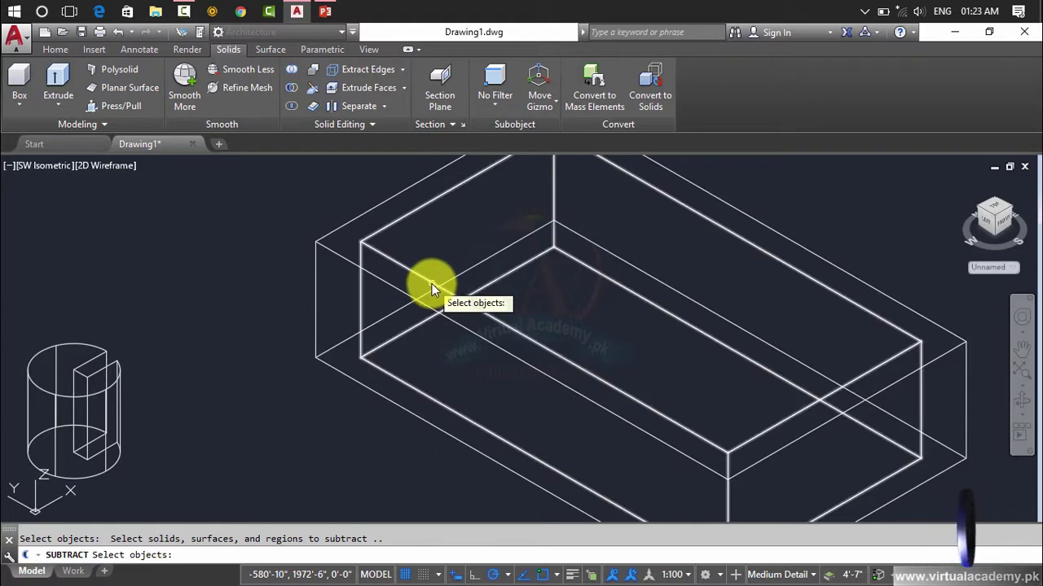
left_click(430, 285)
key("Return")
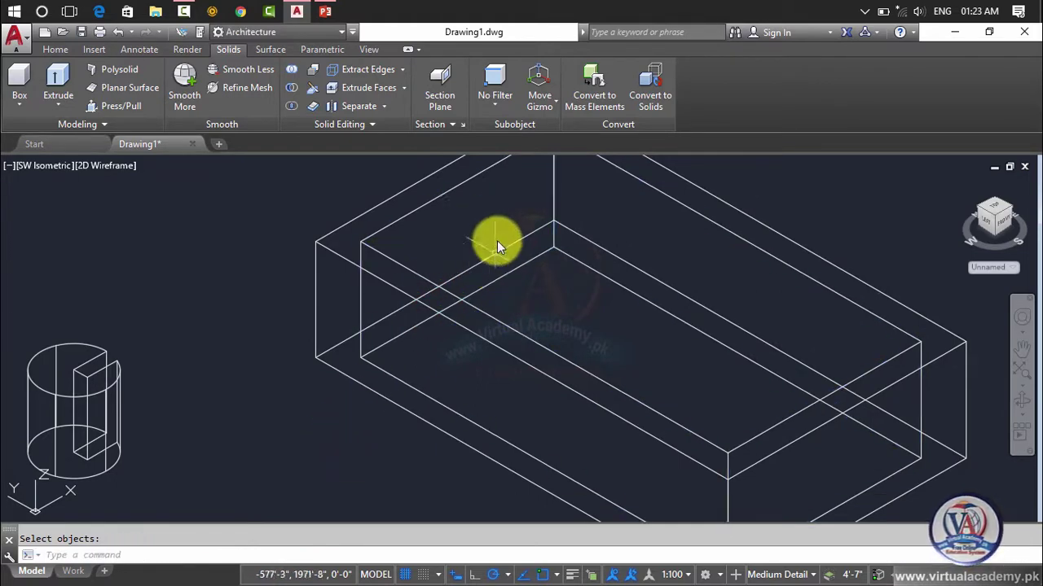
Set the visual style back to Realistic and view the hollow frame beside the other solids
left_click(113, 167)
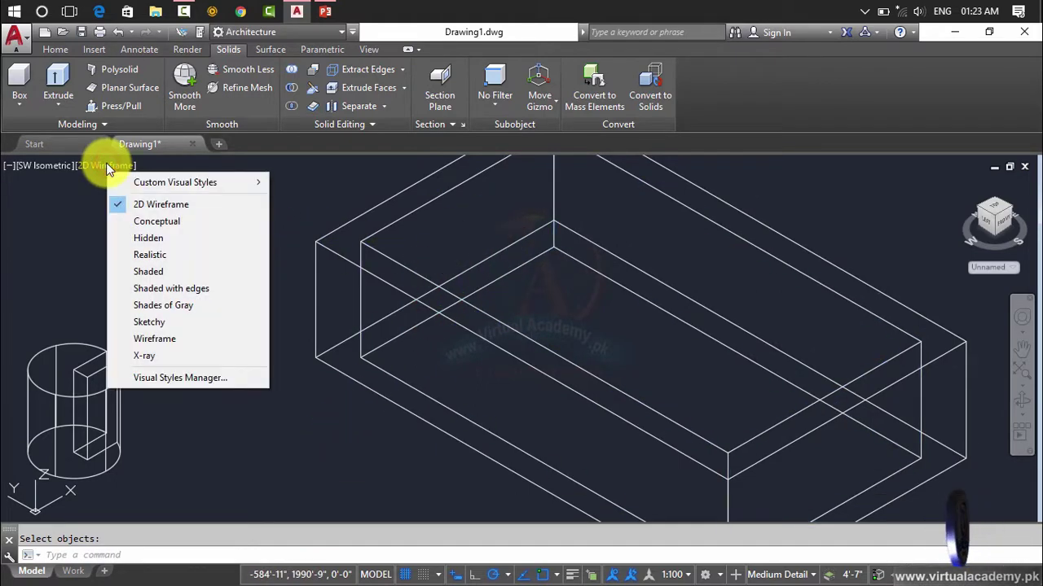
left_click(150, 255)
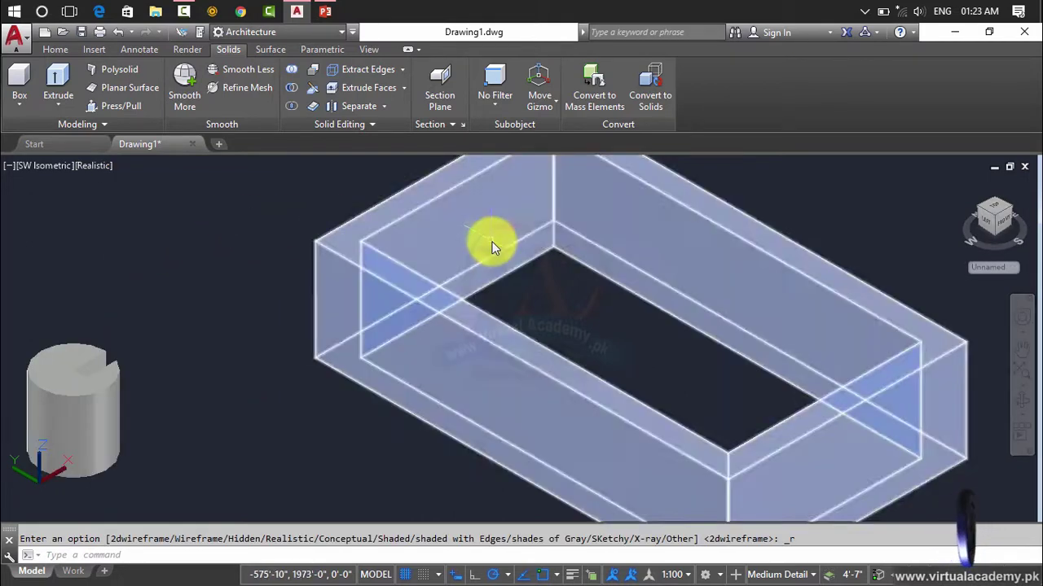
scroll(493, 247, "down", 4)
Erase the hollow rectangular frame
left_click(713, 216)
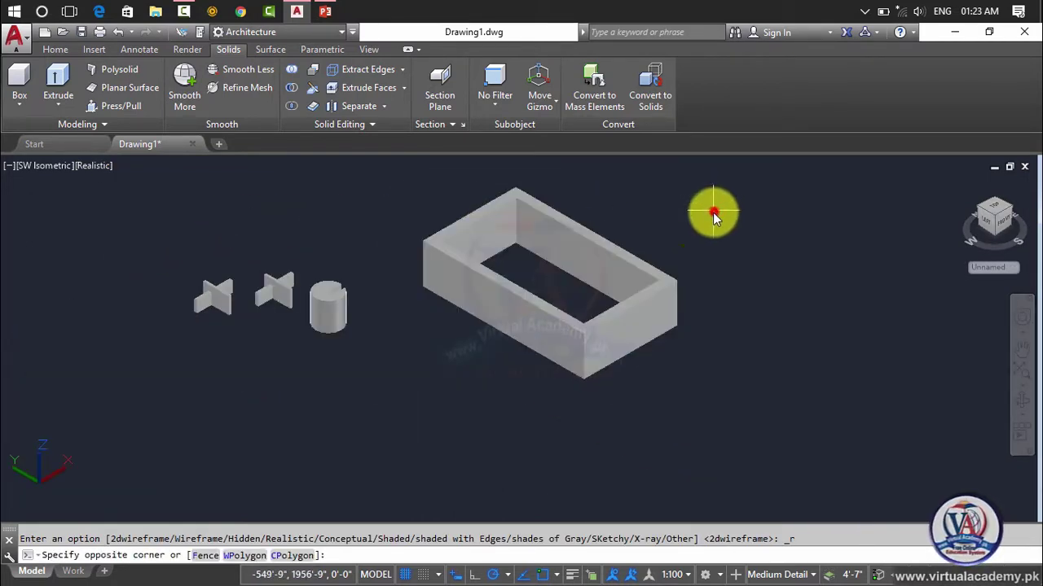
left_click(623, 308)
key("Delete")
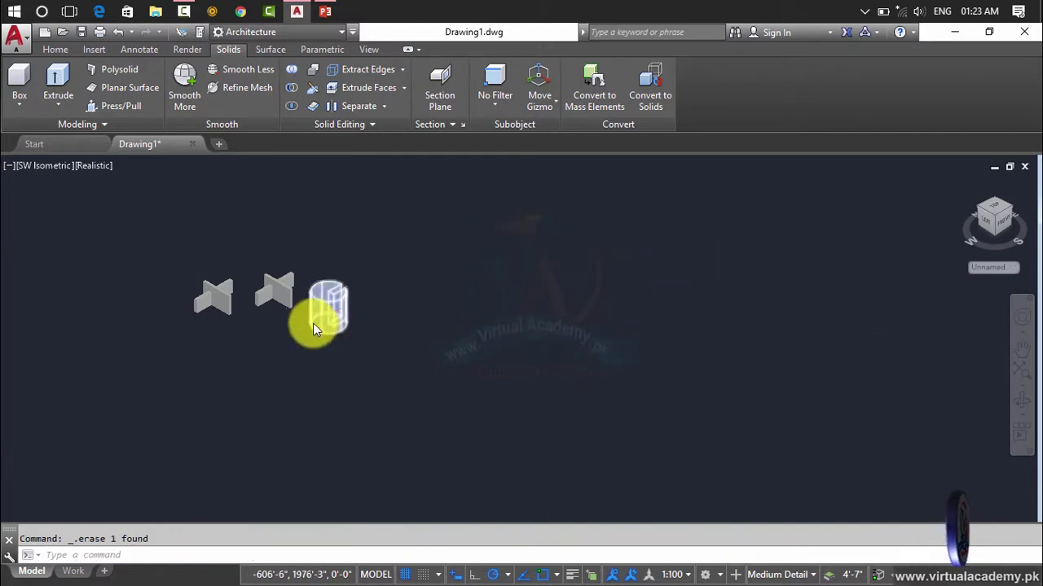
Erase the slotted cylinder and both sets of crossing boxes to empty the drawing
scroll(309, 297, "up", 6)
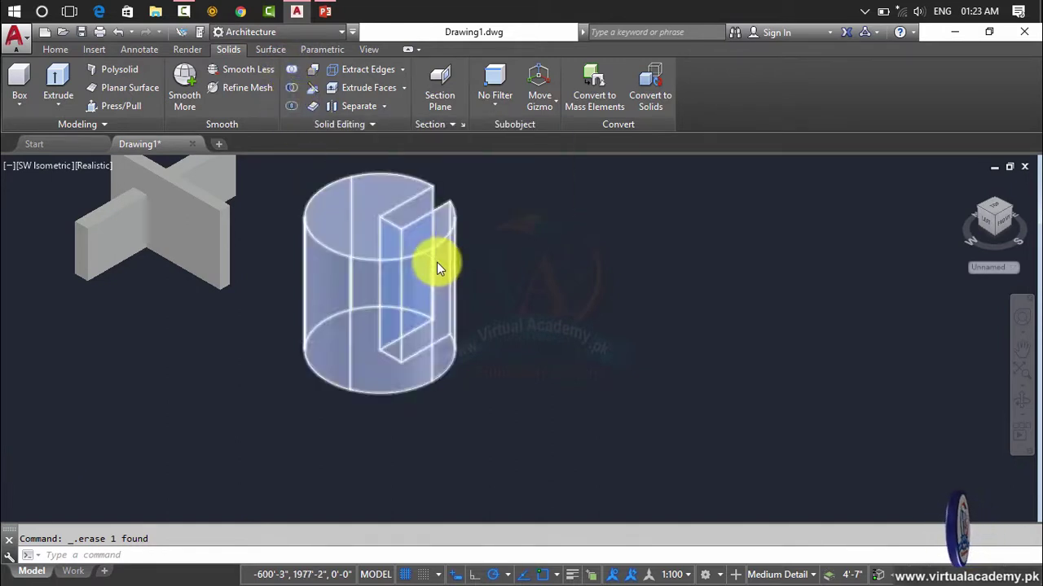
scroll(437, 262, "down", 5)
middle_click_drag(437, 262, 554, 253)
left_click(626, 207)
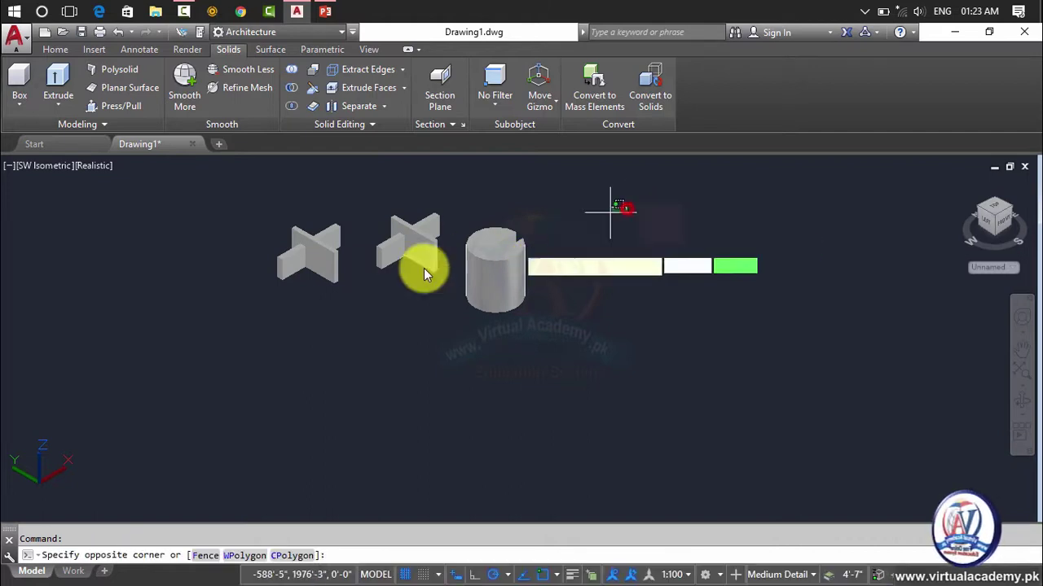
left_click(277, 321)
key("Delete")
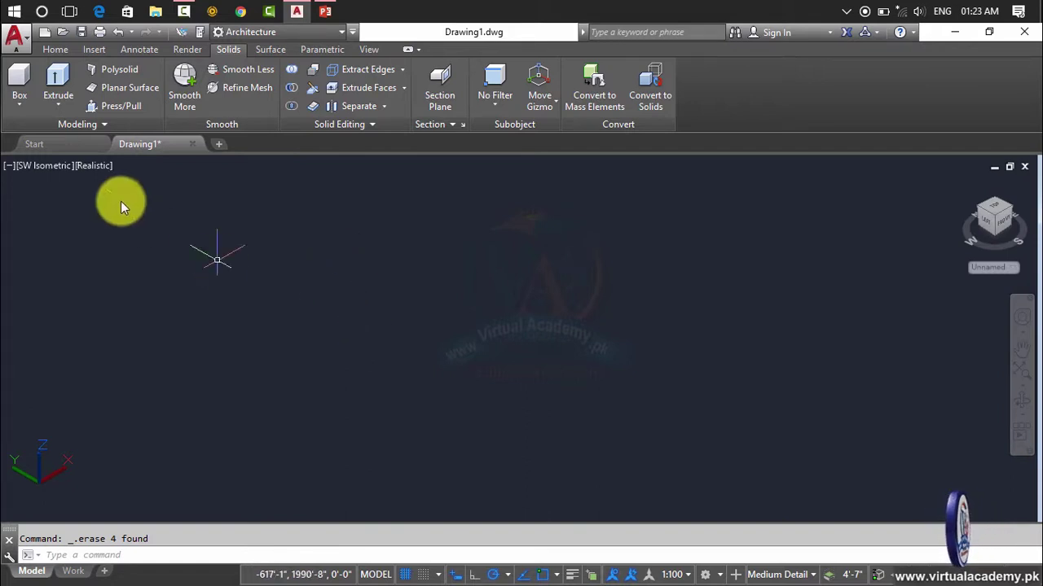
Draw a tall, thin wall-like box running along the X direction in the empty drawing
left_click(21, 80)
left_click(314, 331)
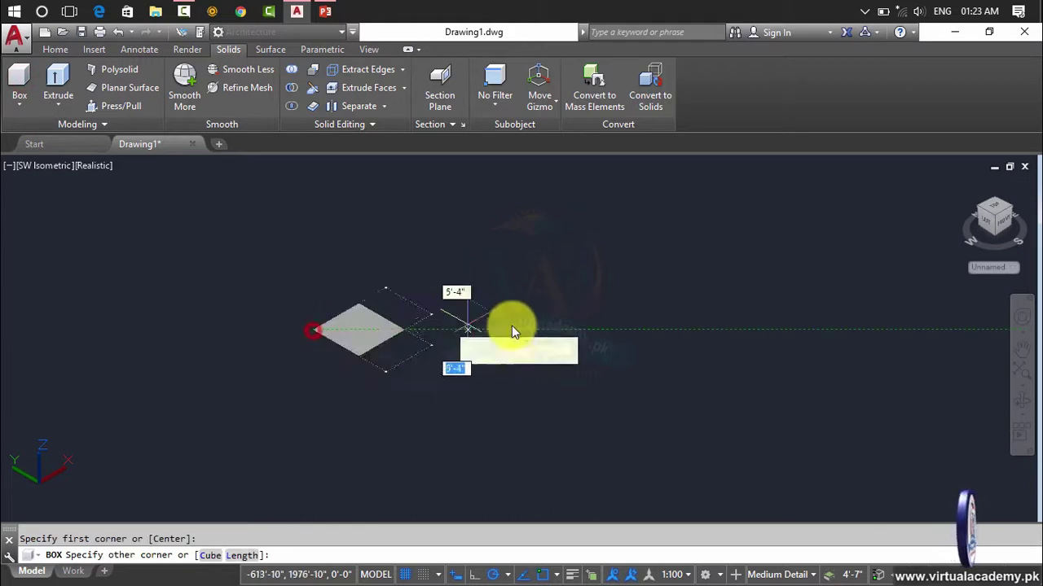
left_click(509, 241)
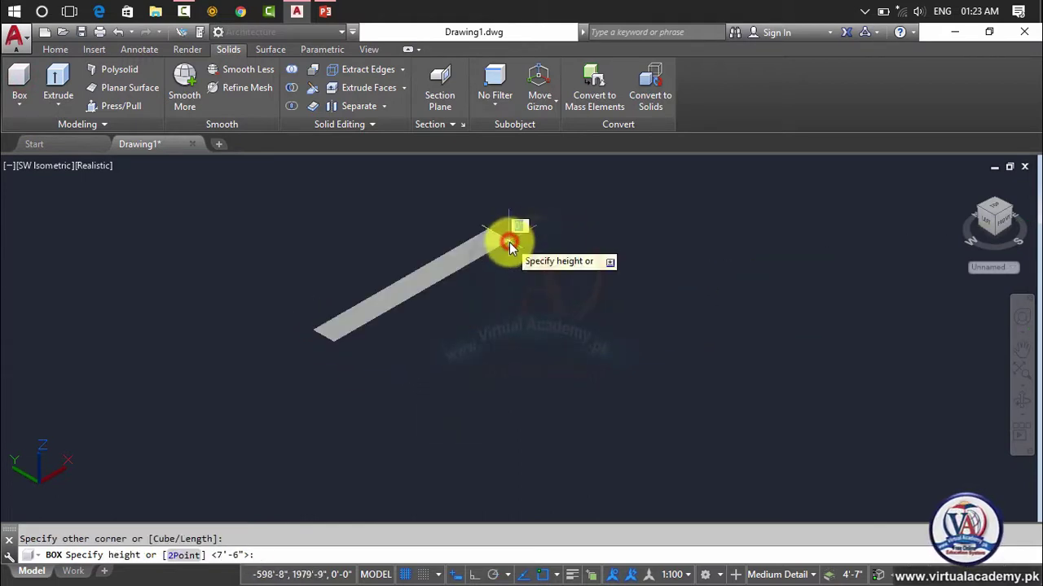
middle_click_drag(507, 237, 522, 319)
left_click(526, 178)
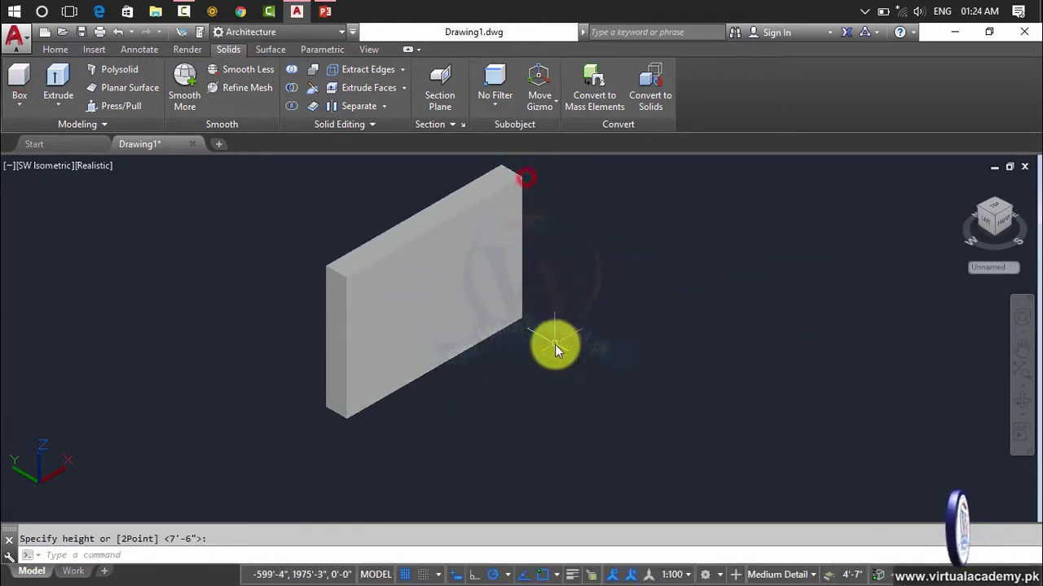
scroll(554, 345, "down", 2)
middle_click_drag(555, 346, 386, 354)
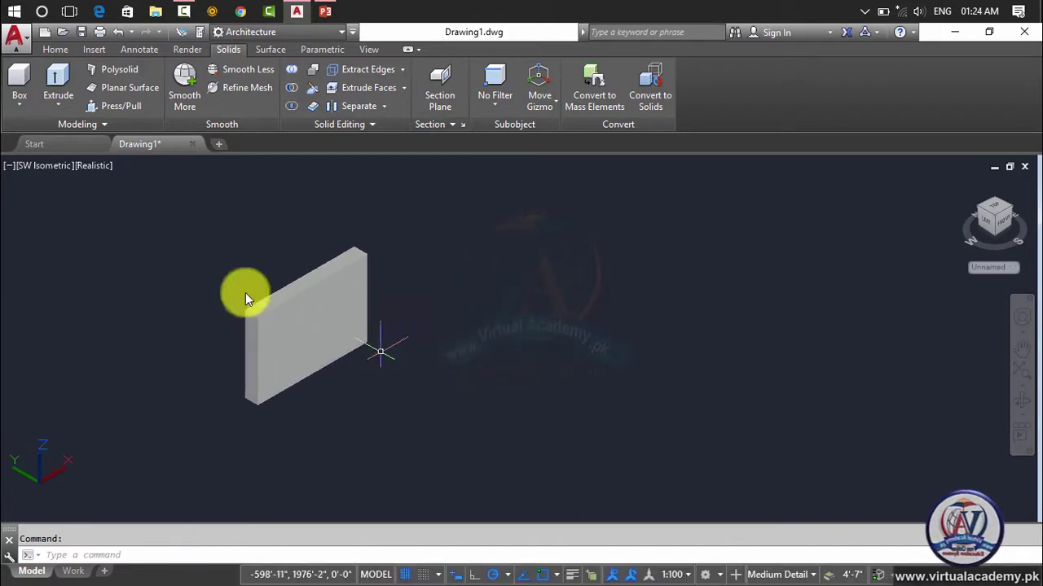
left_click(24, 104)
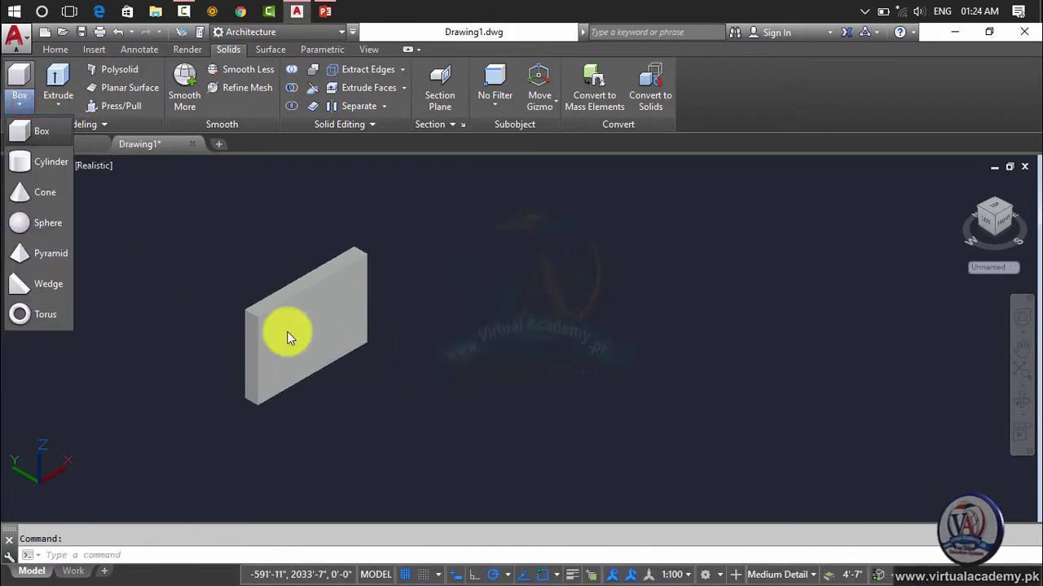
left_click(42, 132)
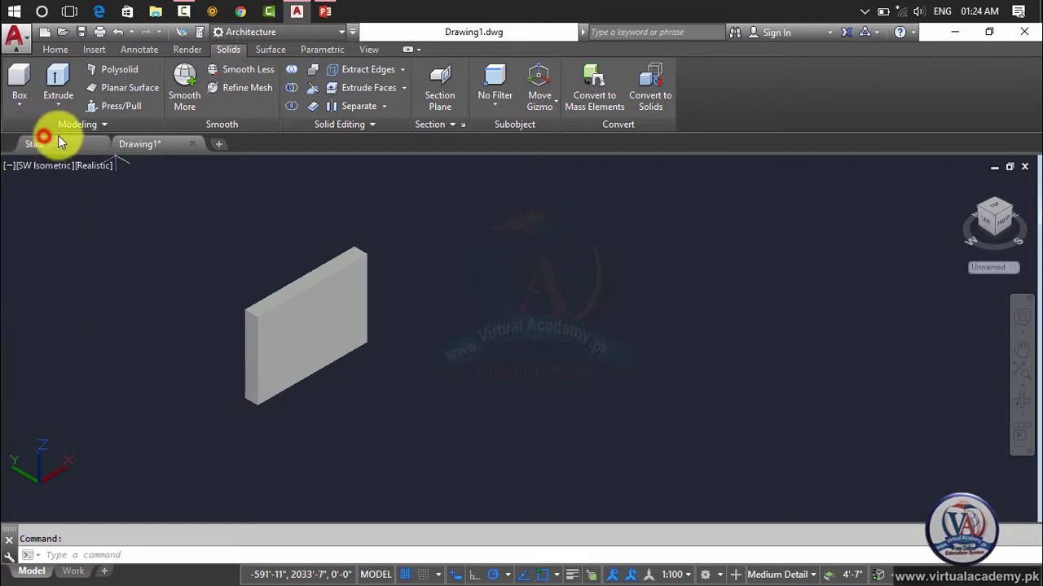
left_click(320, 372)
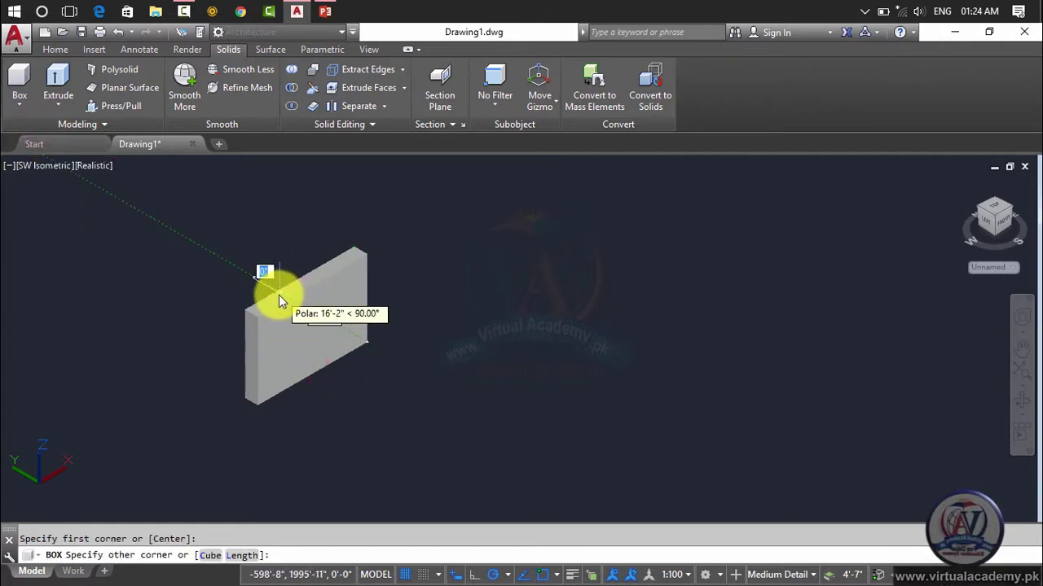
left_click(268, 287)
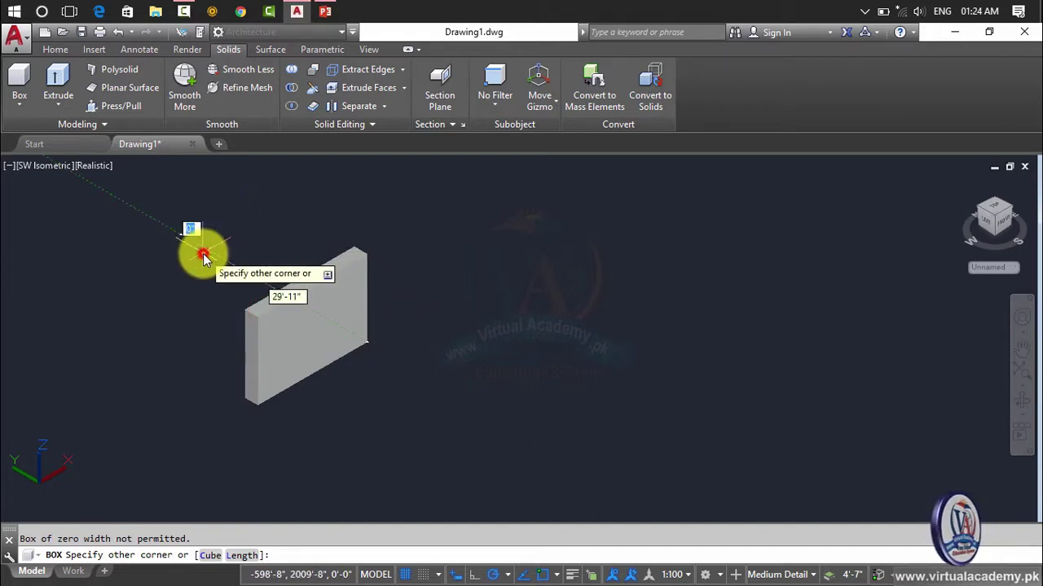
left_click(202, 251)
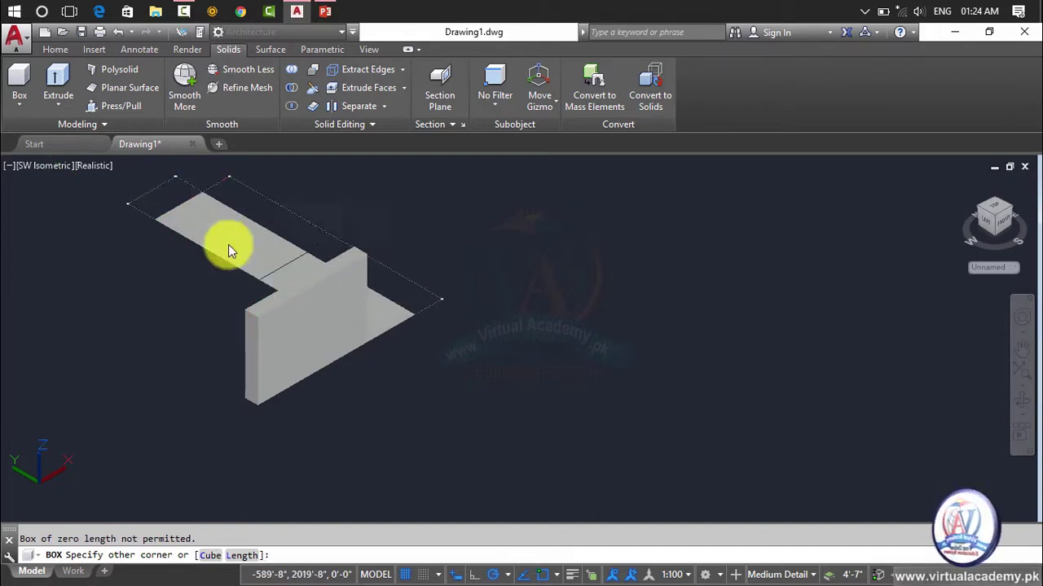
key("Escape")
middle_click_drag(285, 316, 381, 294)
scroll(385, 391, "up", 2)
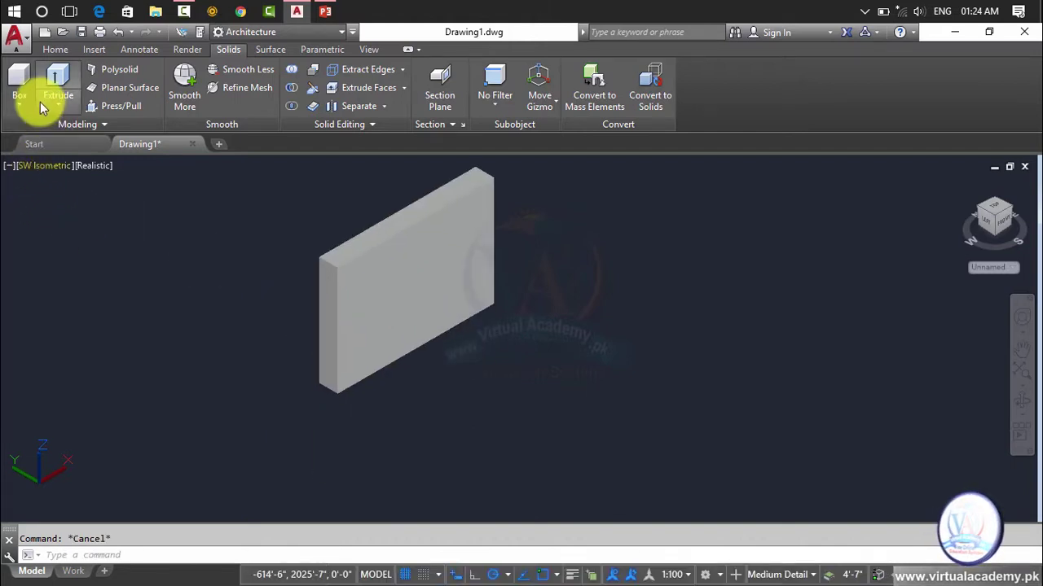
Draw a second wall-like box about 16'-11" high along the Y direction, crossing through the first wall-like box
left_click(20, 82)
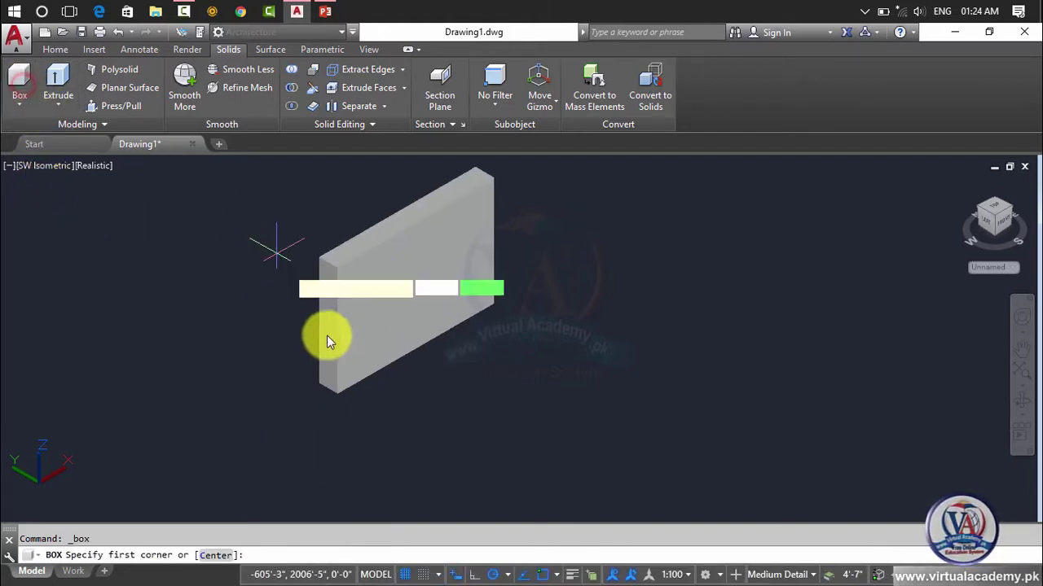
left_click(463, 394)
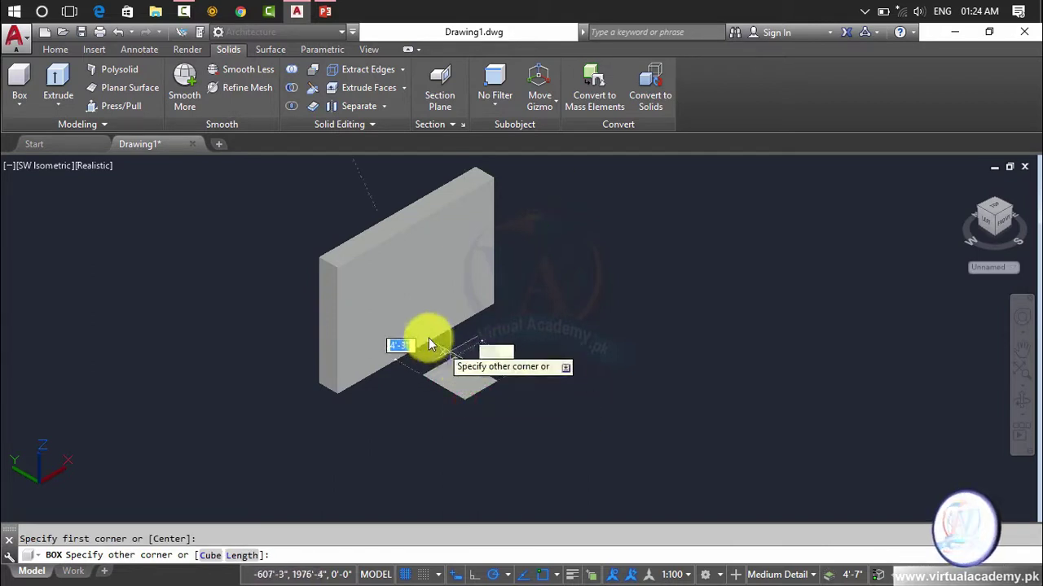
left_click(262, 251)
middle_click_drag(275, 192, 276, 298)
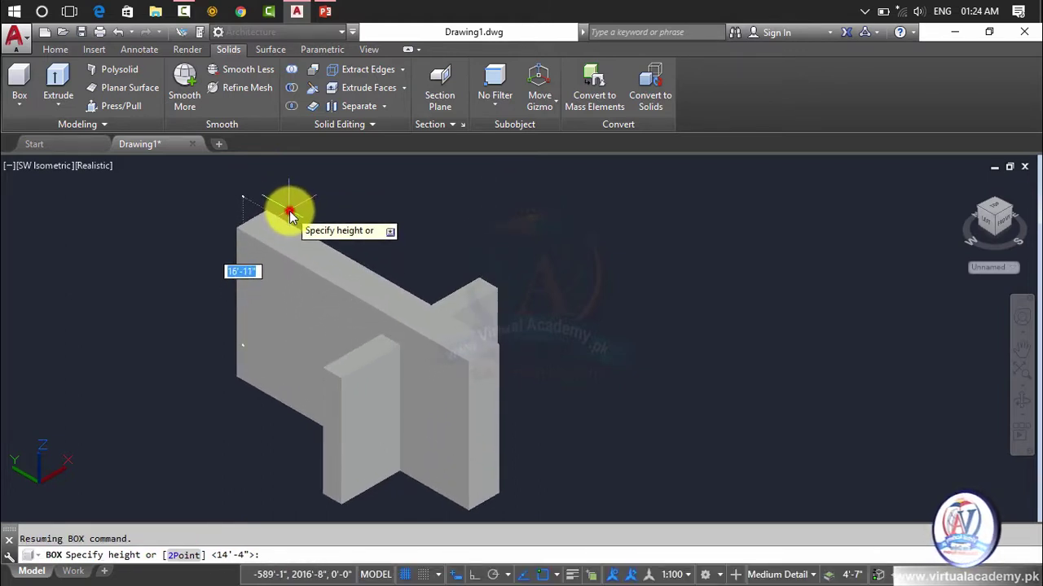
Intersect the two crossing boxes so that only their shared volume is kept
scroll(495, 403, "up", 5)
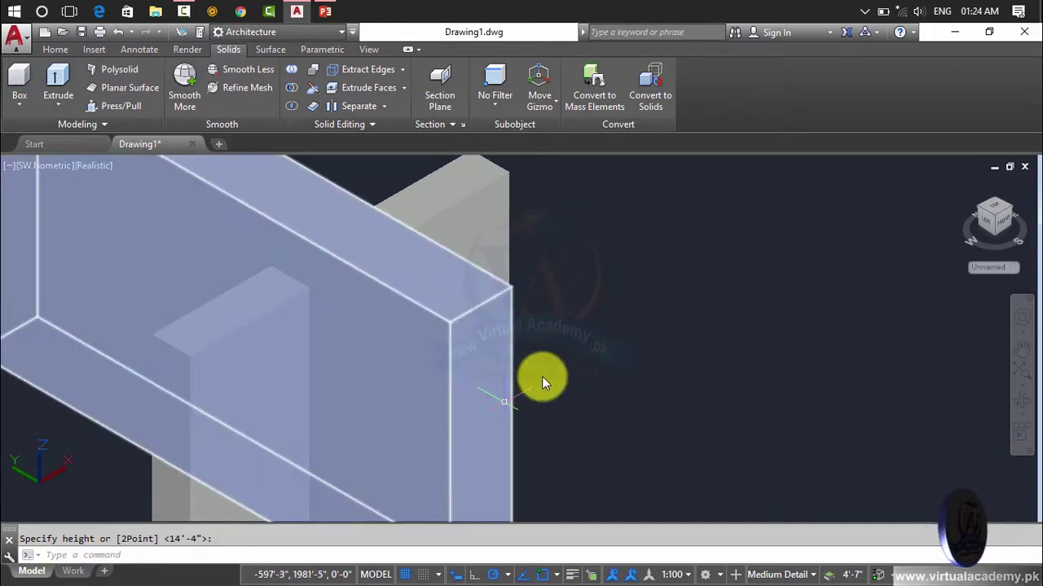
left_click(619, 334)
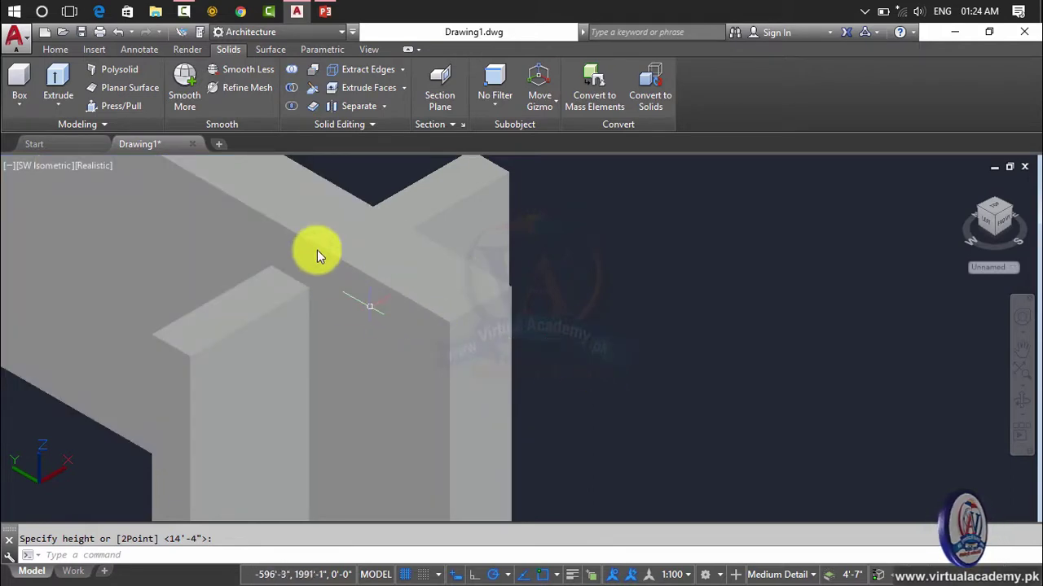
left_click(289, 105)
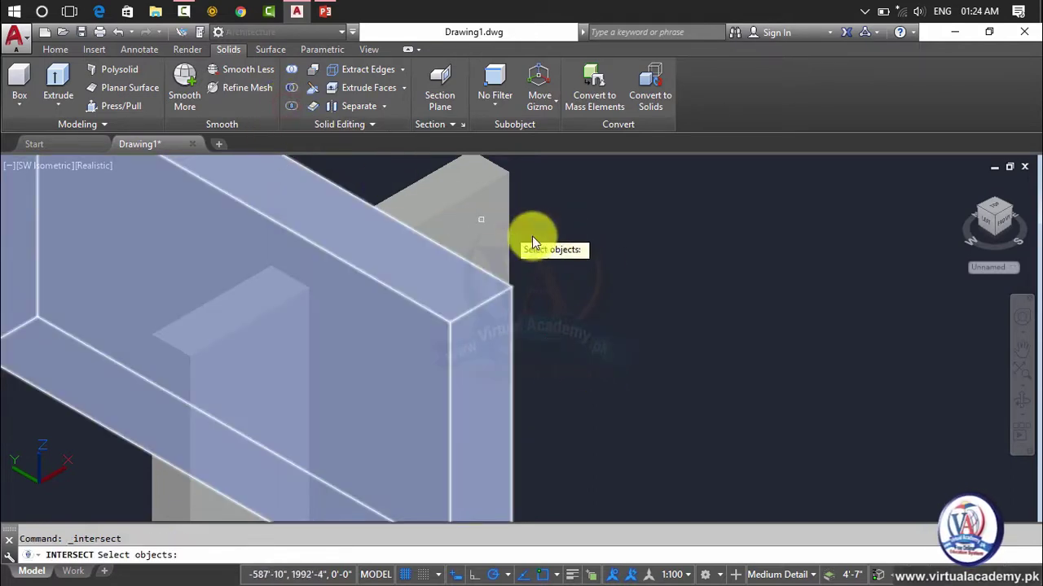
left_click(673, 210)
left_click(231, 417)
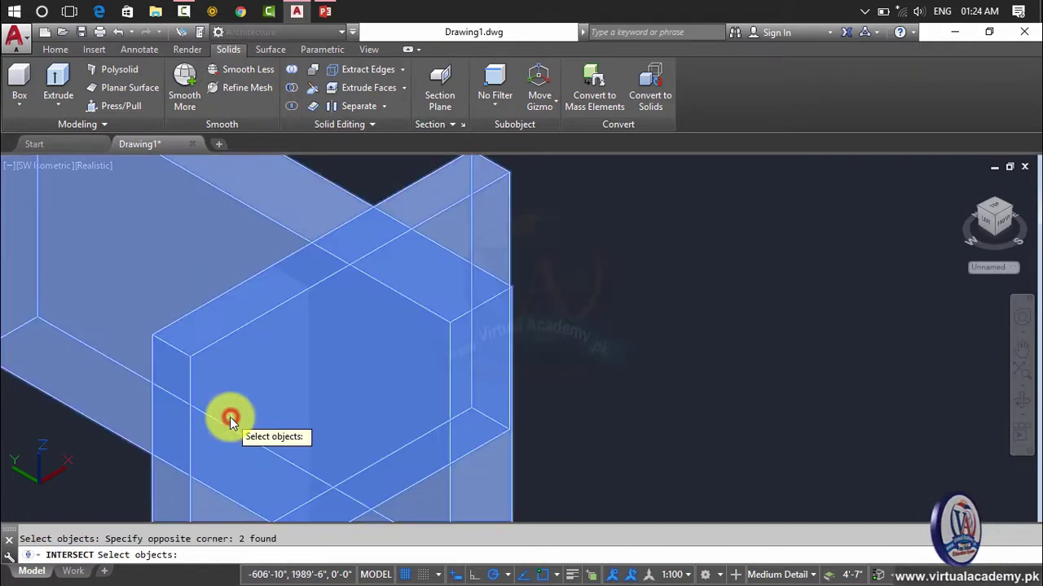
key("Return")
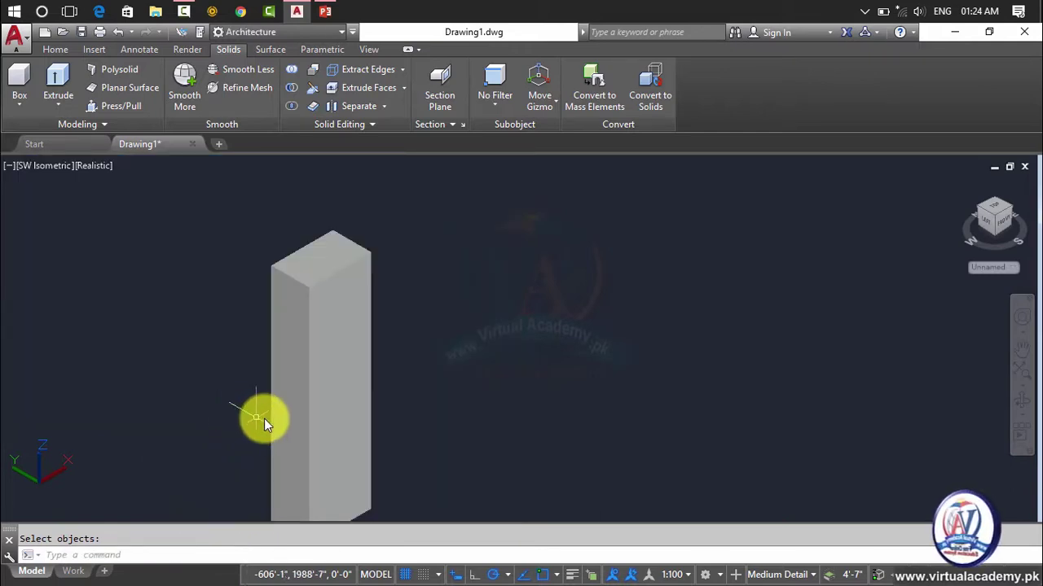
Erase the column left from the box intersection to empty the drawing
scroll(273, 413, "down", 4)
scroll(284, 406, "up", 3)
middle_click_drag(285, 405, 351, 319)
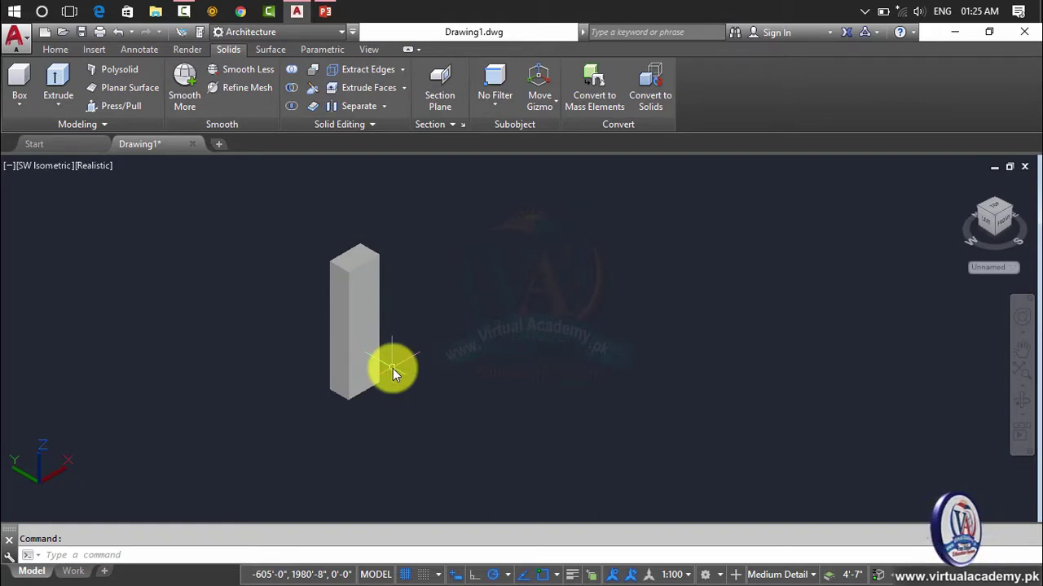
left_click(390, 343)
left_click(361, 307)
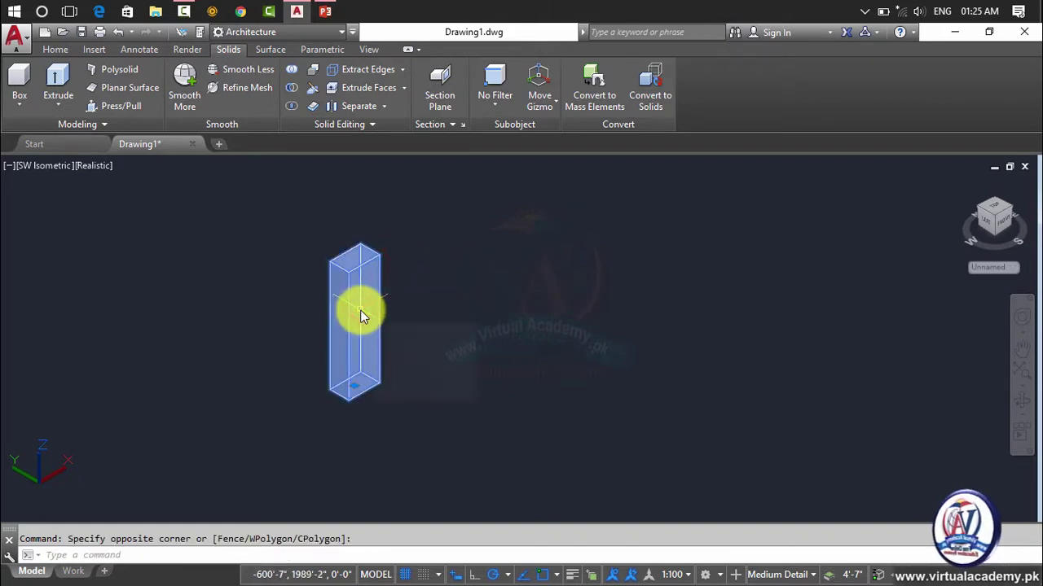
key("Delete")
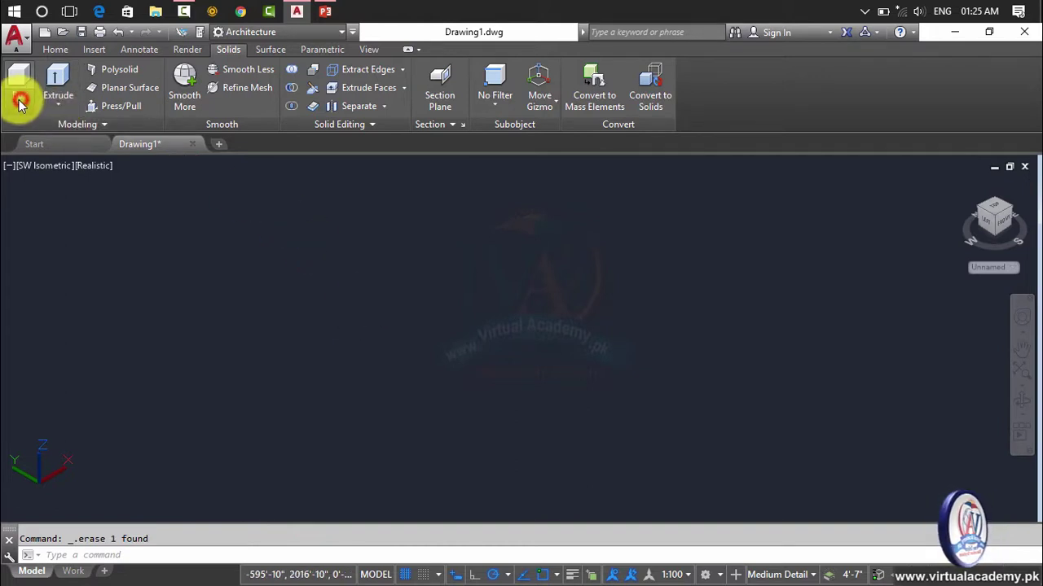
Draw a vertical cylinder about 34'-3" high in the empty drawing
left_click(21, 101)
left_click(30, 163)
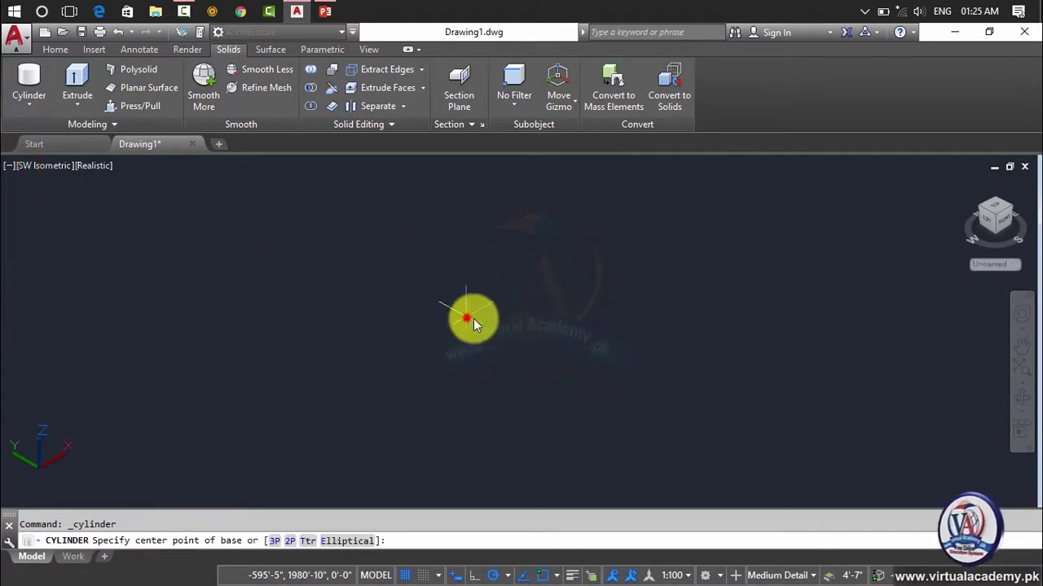
left_click(471, 319)
left_click(561, 351)
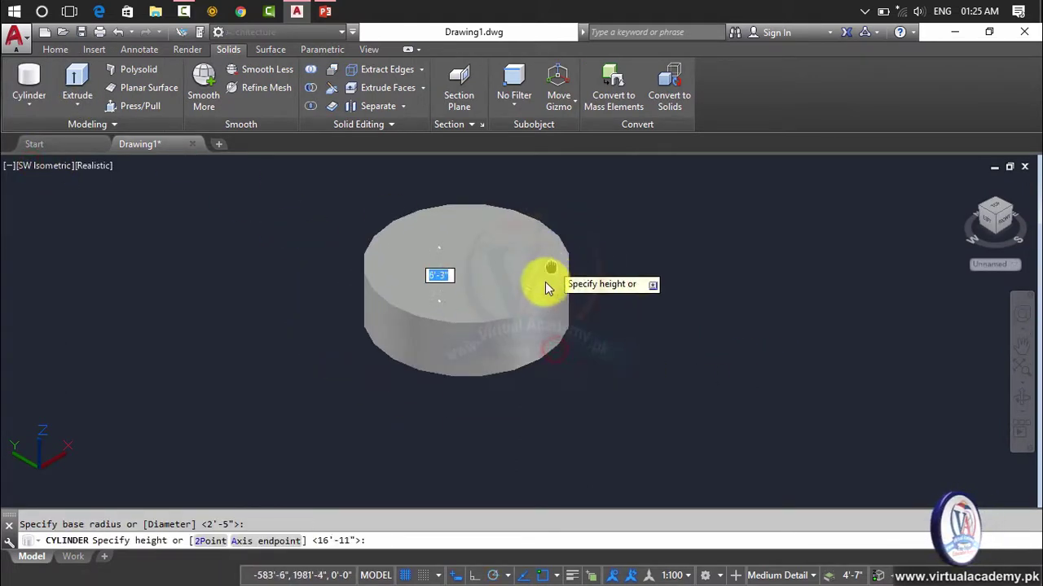
scroll(519, 226, "down", 1)
scroll(512, 295, "down", 1)
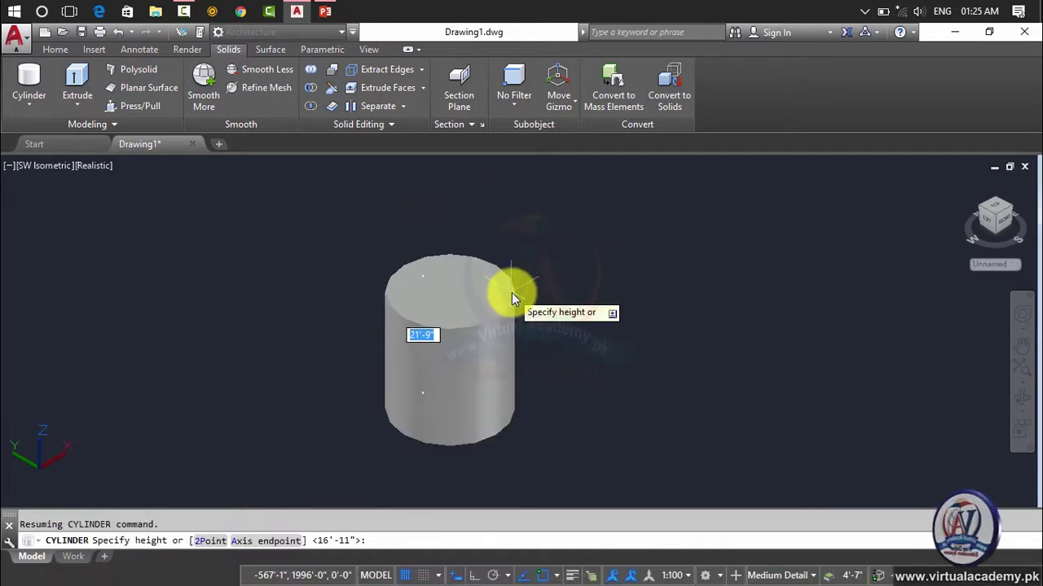
left_click(509, 222)
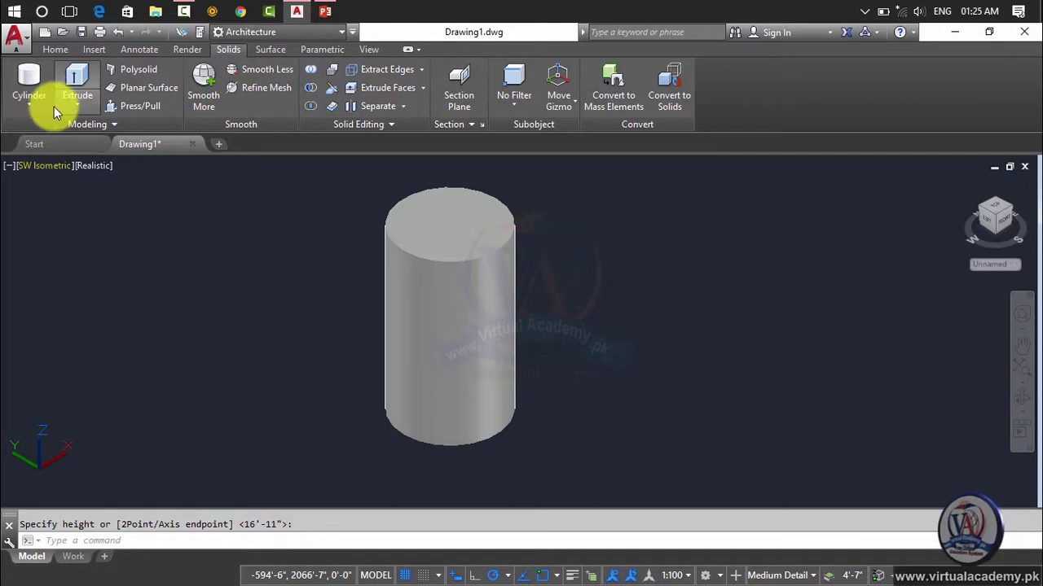
Draw a narrow upright box shorter than the cylinder, partly overlapping its front side
left_click(33, 104)
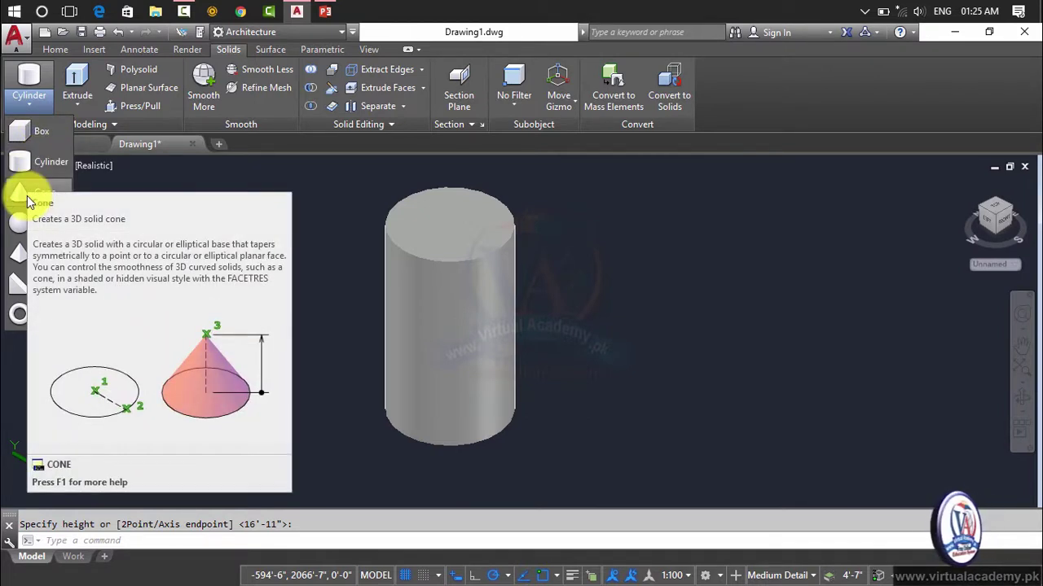
left_click(33, 131)
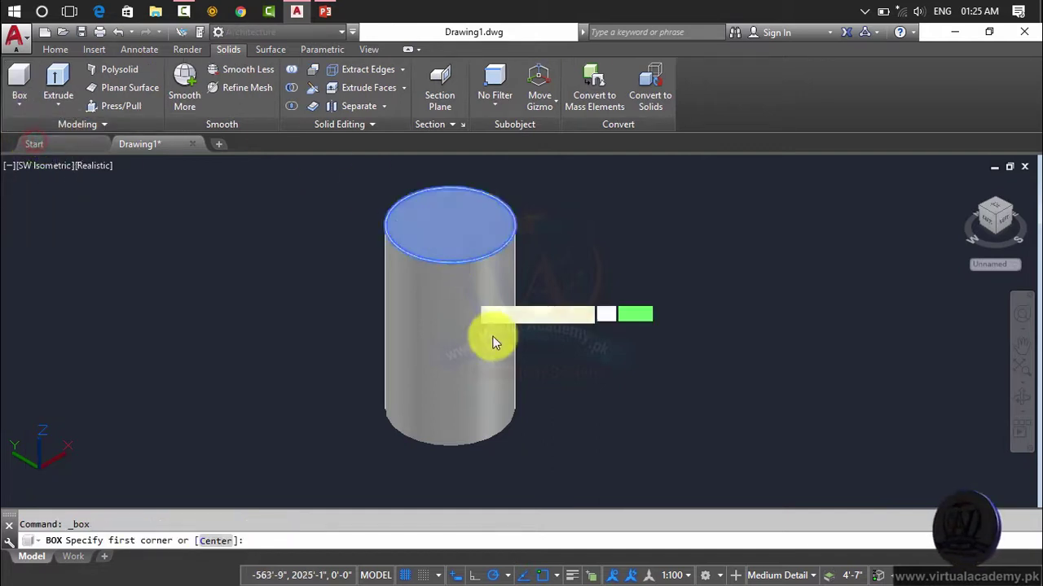
left_click(525, 422)
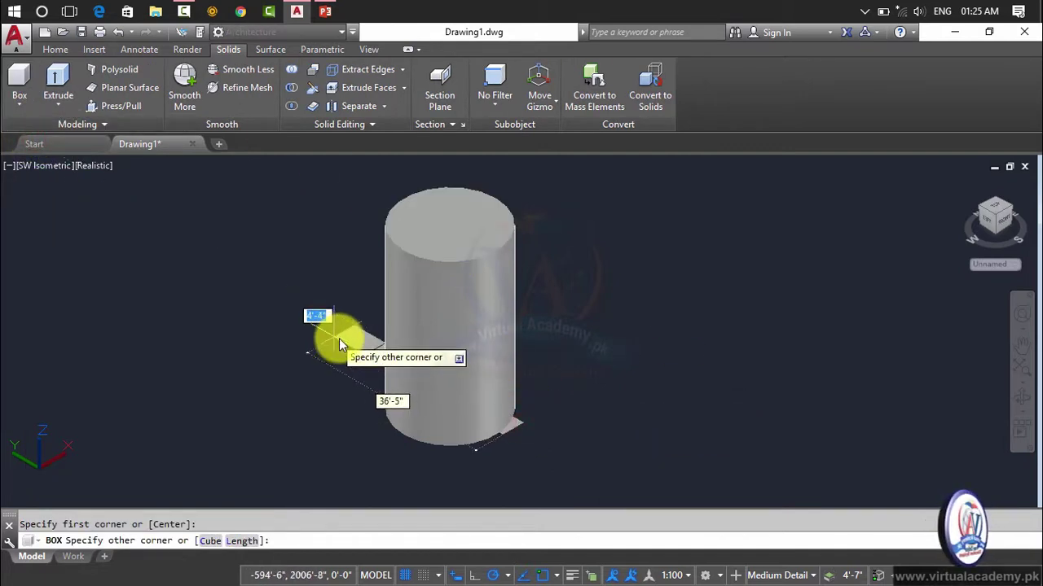
left_click(470, 423)
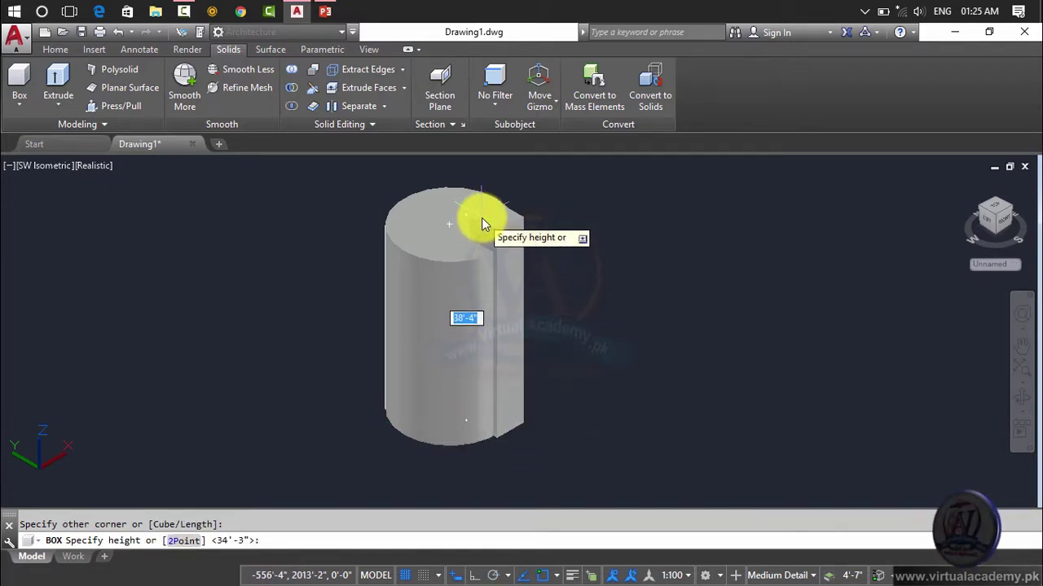
left_click(529, 267)
Examine where the narrow box overlaps the cylinder near the box's upper end
scroll(515, 316, "up", 2)
middle_click_drag(512, 313, 489, 362)
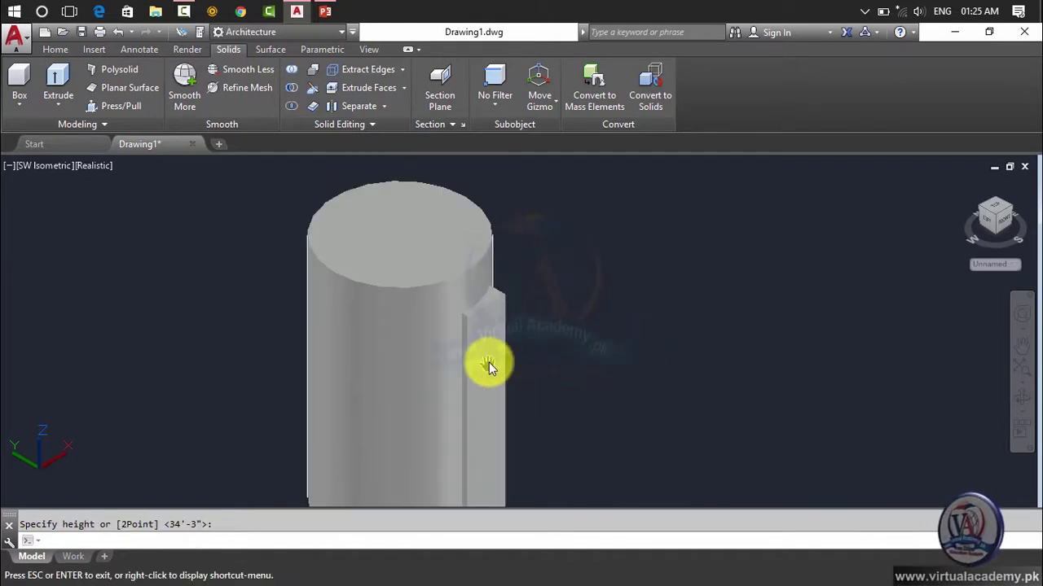
key("Escape")
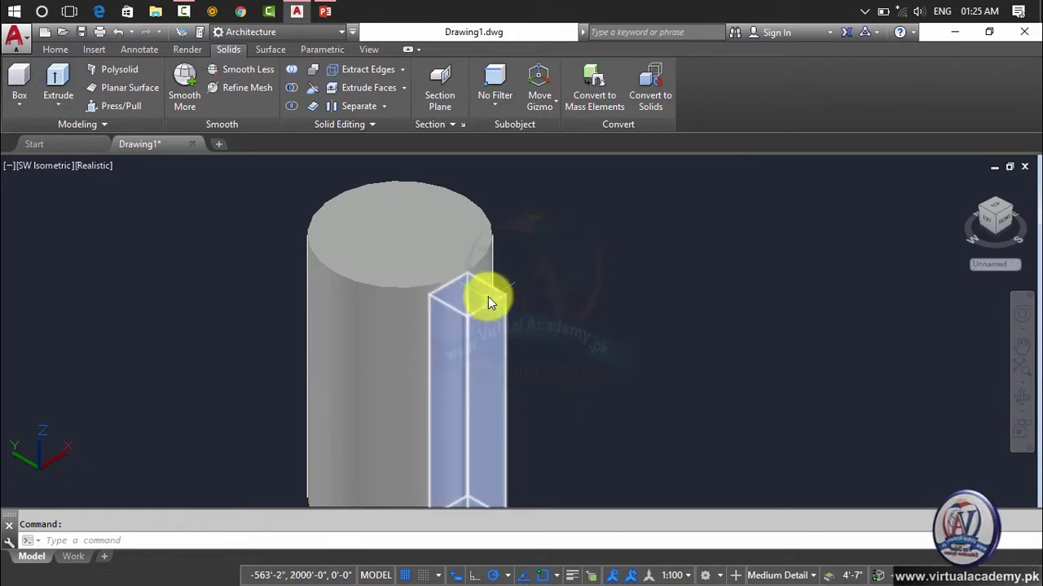
scroll(490, 289, "up", 3)
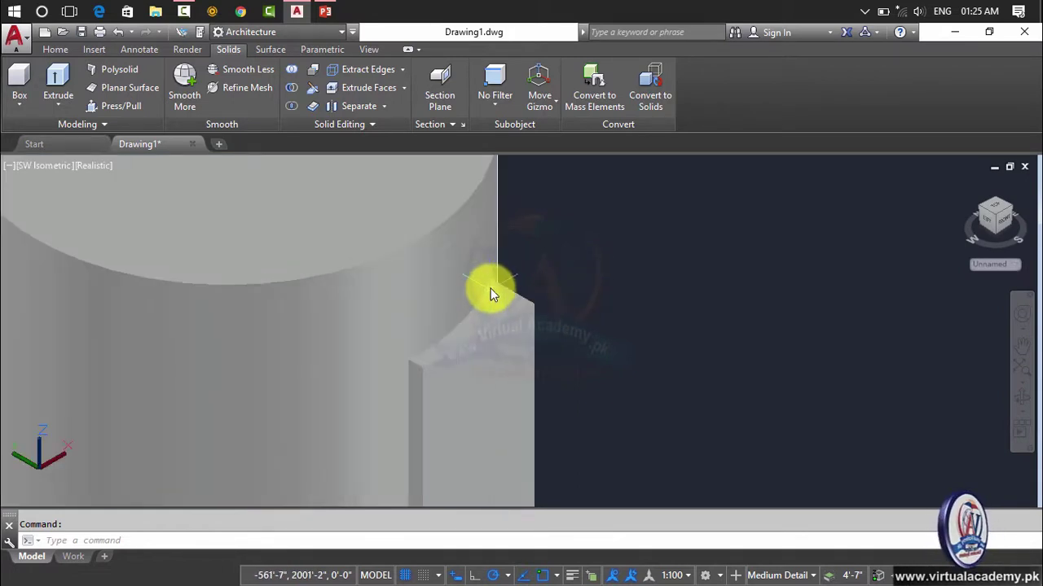
scroll(490, 292, "down", 3)
scroll(407, 357, "up", 3)
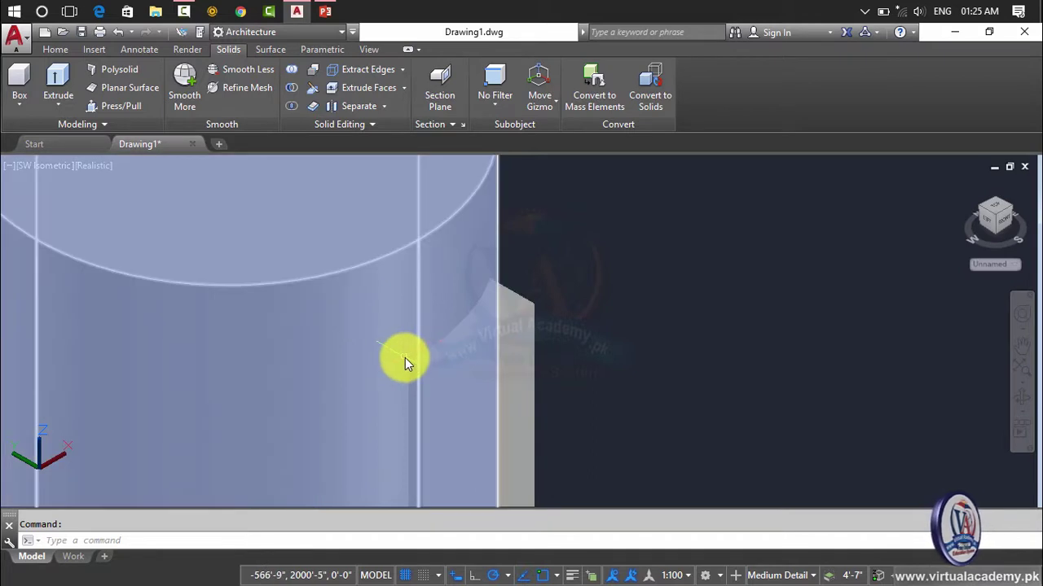
scroll(499, 289, "down", 3)
scroll(490, 288, "up", 3)
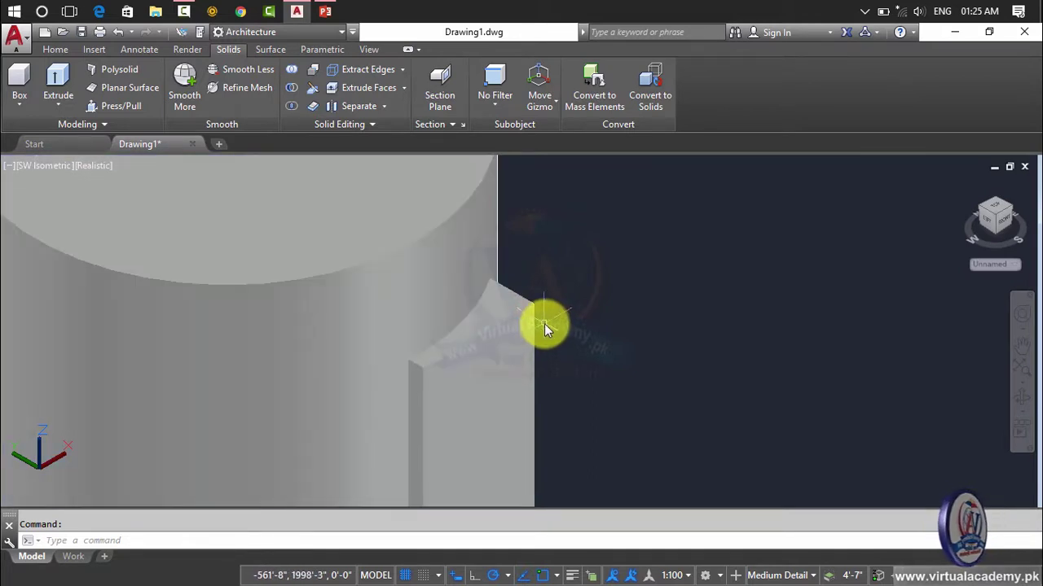
scroll(544, 324, "down", 3)
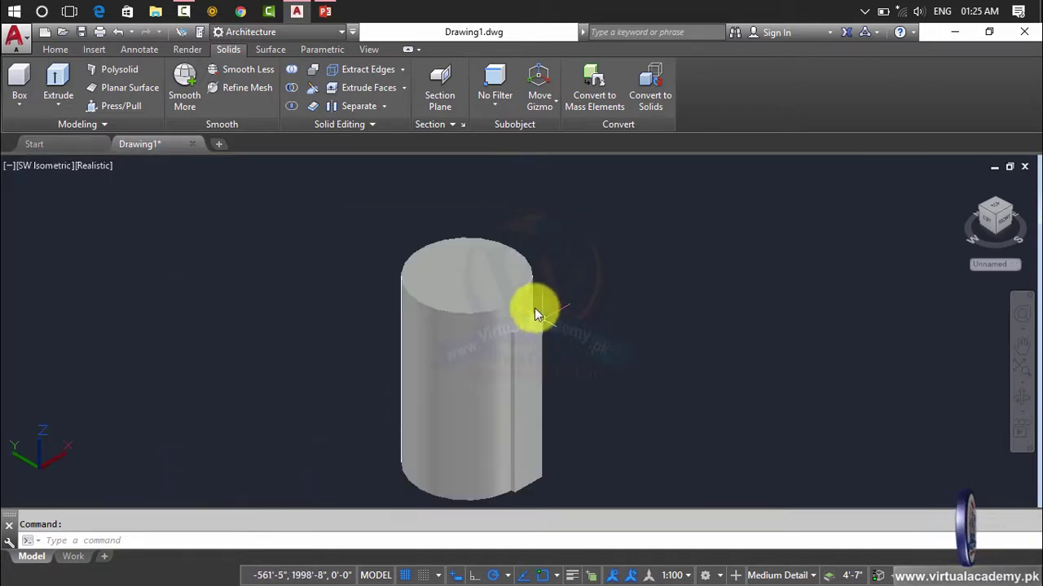
Intersect the cylinder and the narrow box to keep their common volume, and inspect its curved face
left_click(294, 107)
left_click(728, 247)
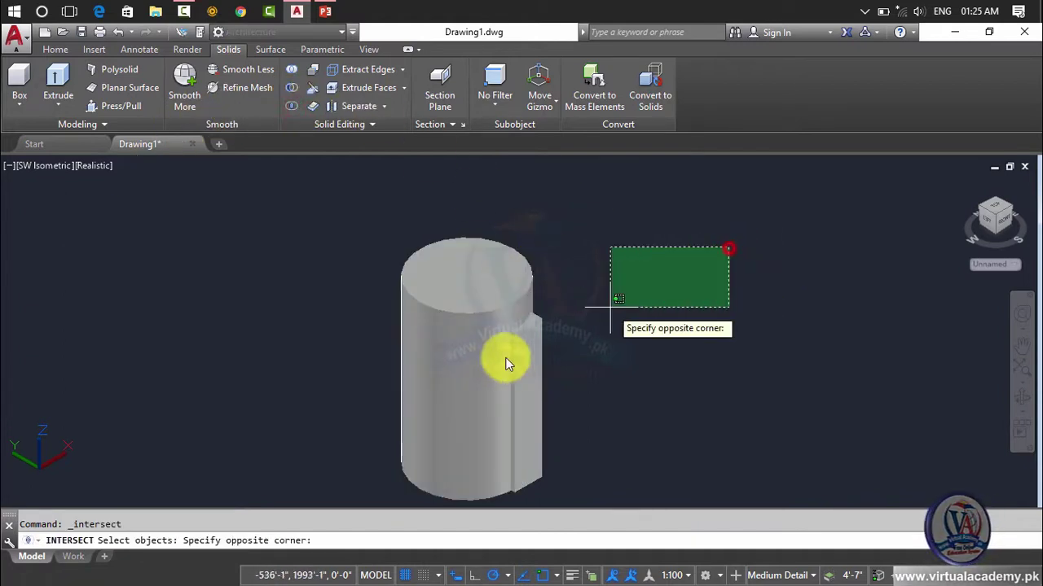
left_click(335, 413)
key("Return")
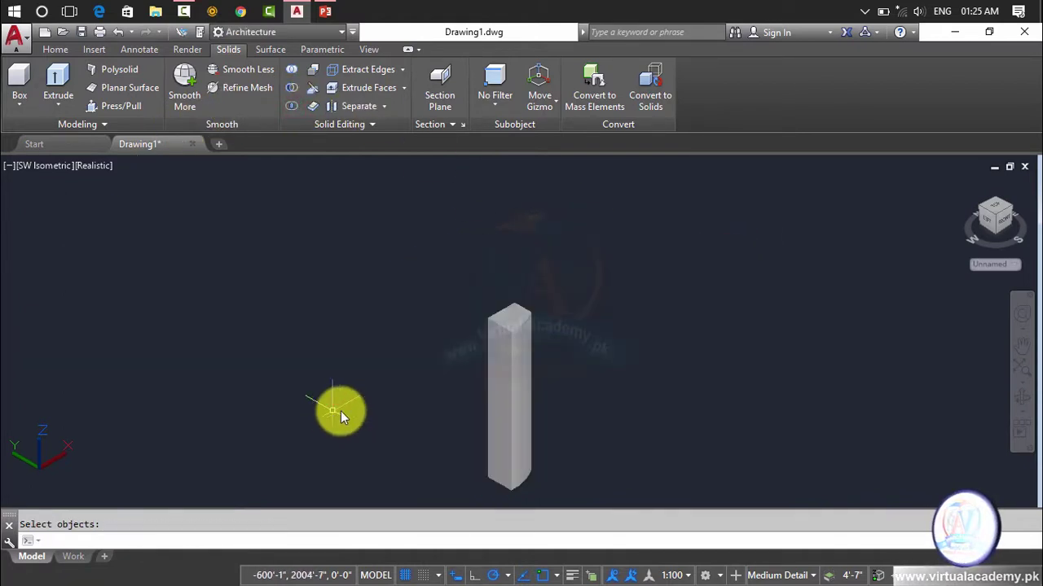
scroll(447, 302, "up", 5)
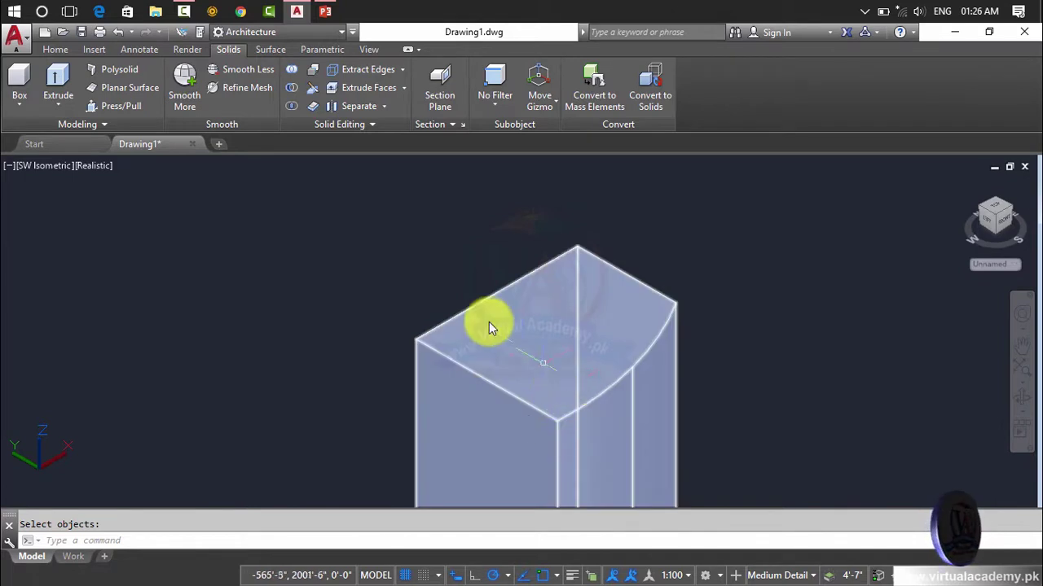
scroll(600, 325, "up", 5)
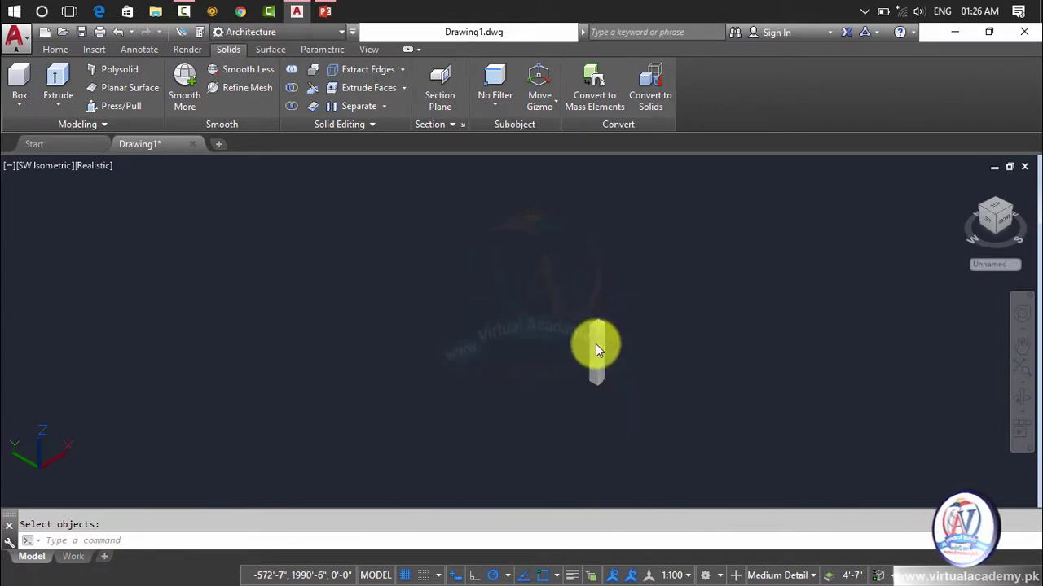
middle_click_drag(596, 344, 519, 308)
scroll(519, 308, "up", 6)
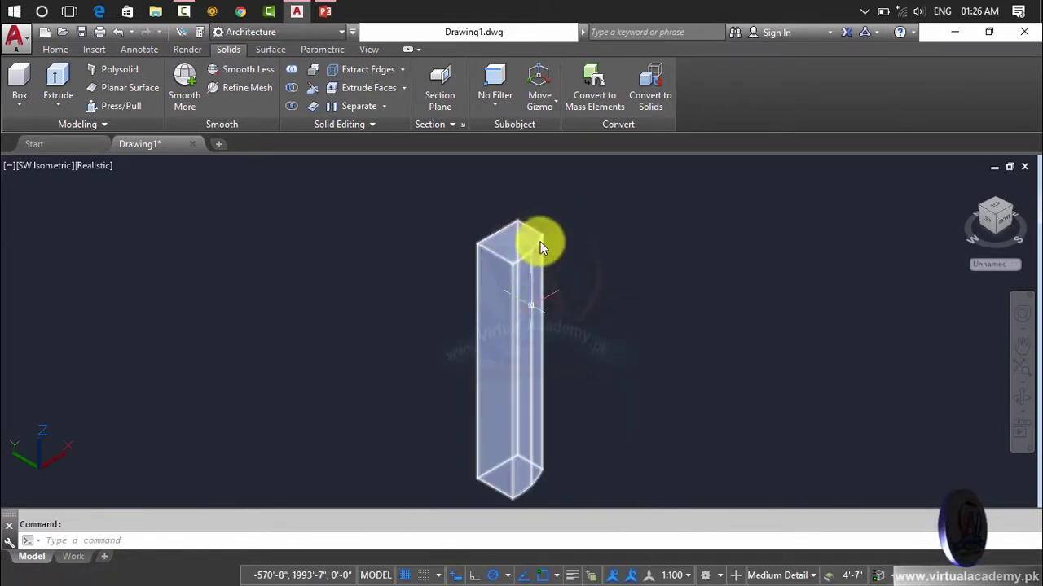
key("Escape")
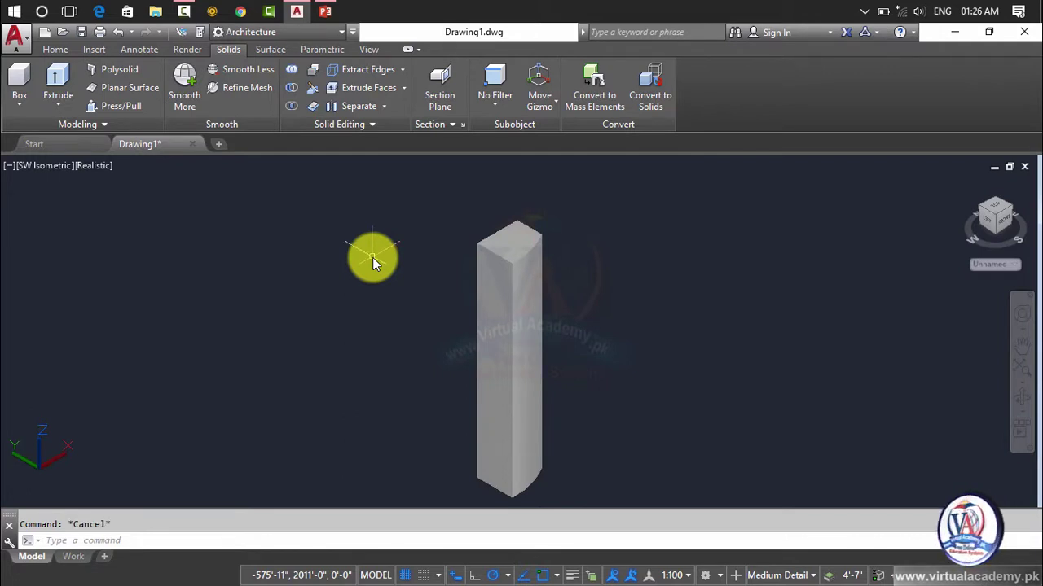
Look up the command names IN (INTERSECT), UNI (UNION) and SUBTRACT without running them
type("in")
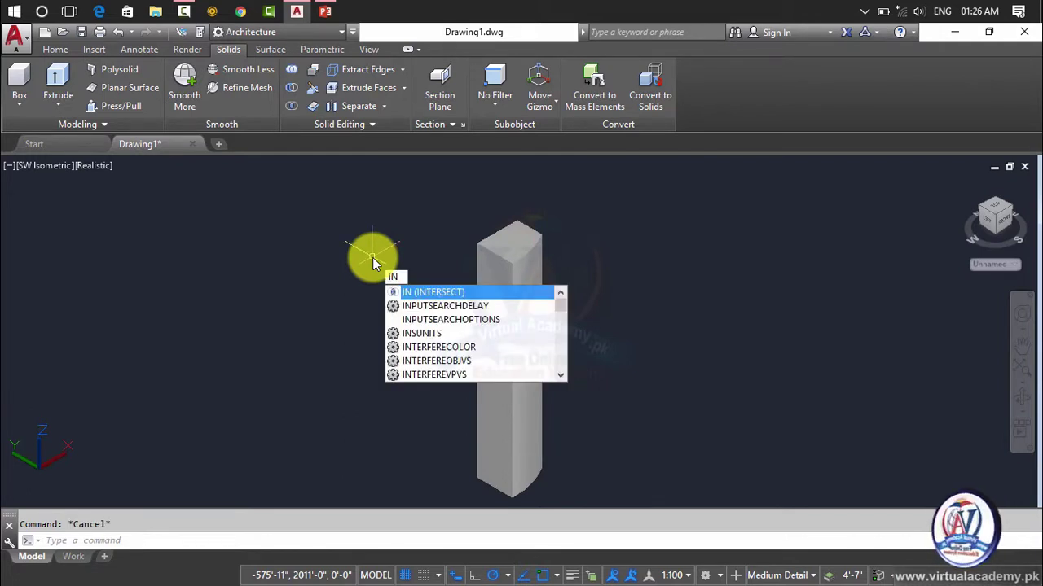
key("Escape")
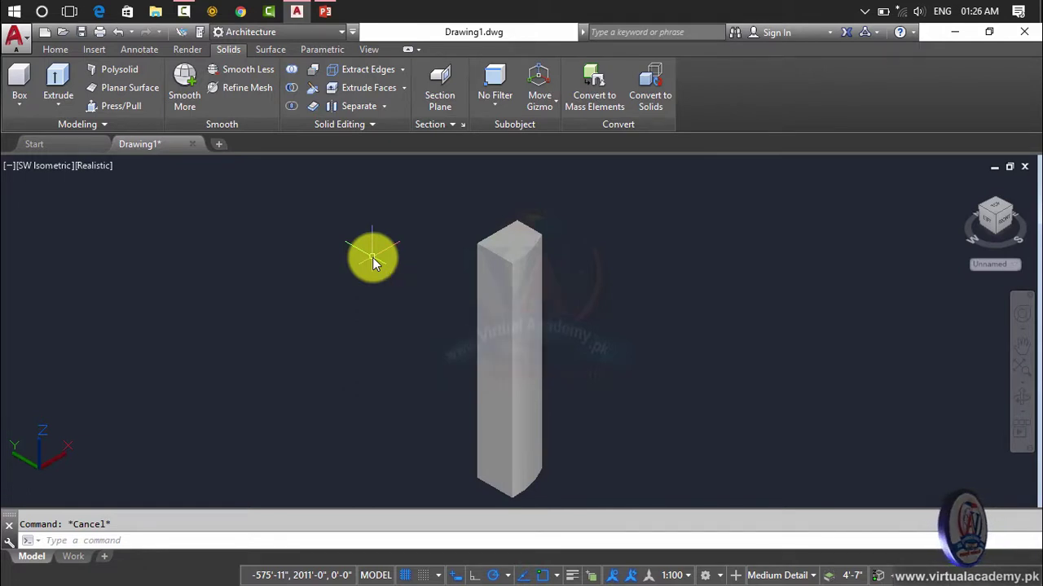
type("uni")
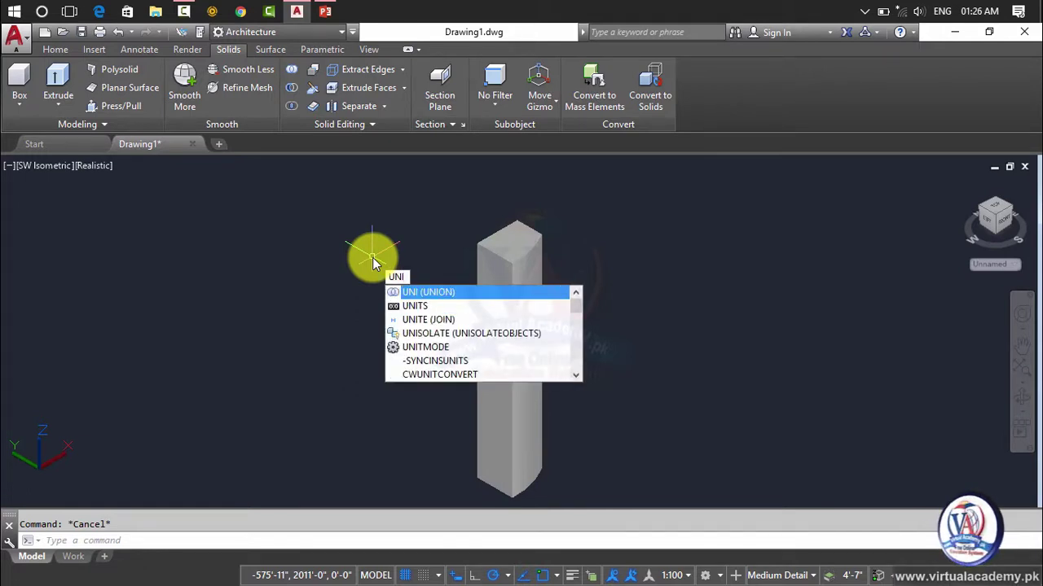
key("Escape")
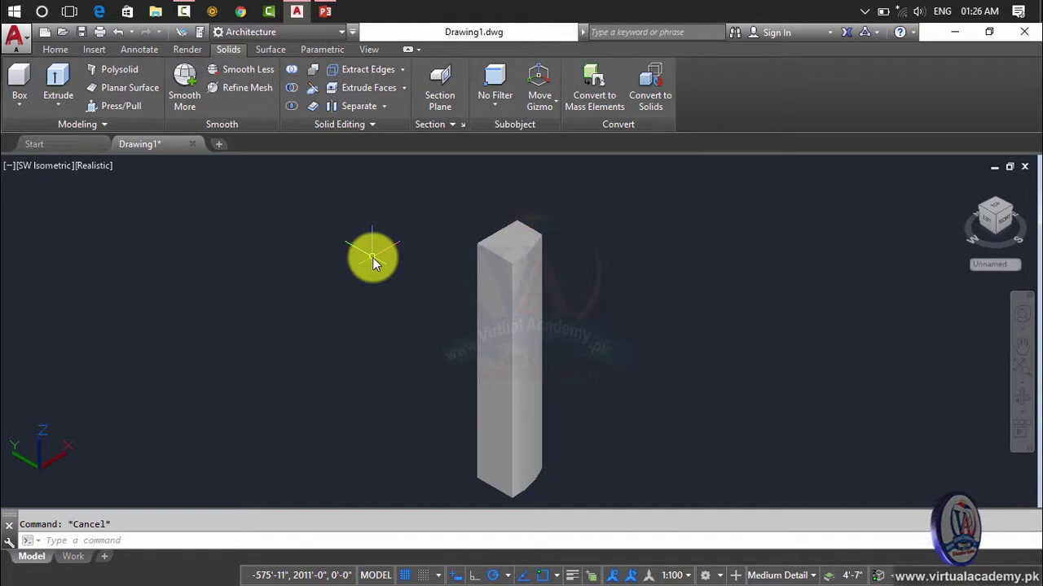
type("sub")
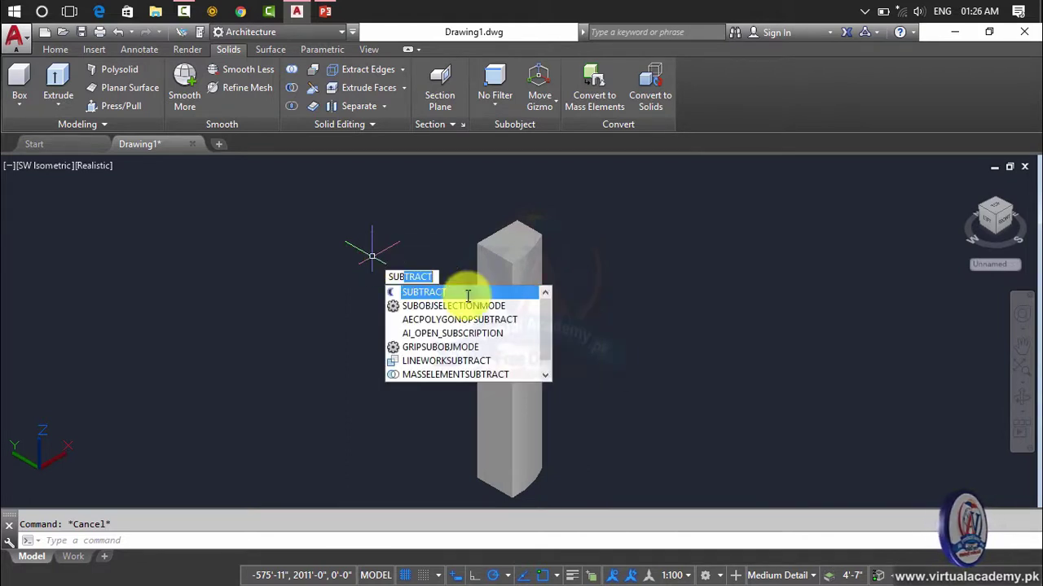
key("Escape")
Erase the column with the curved face to empty the drawing
left_click(667, 229)
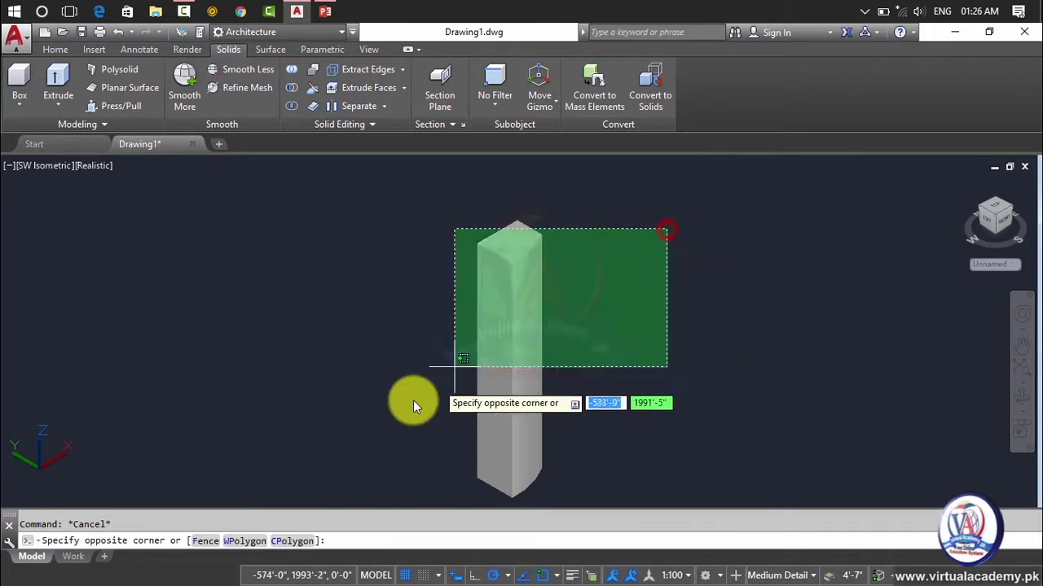
left_click(409, 401)
key("Delete")
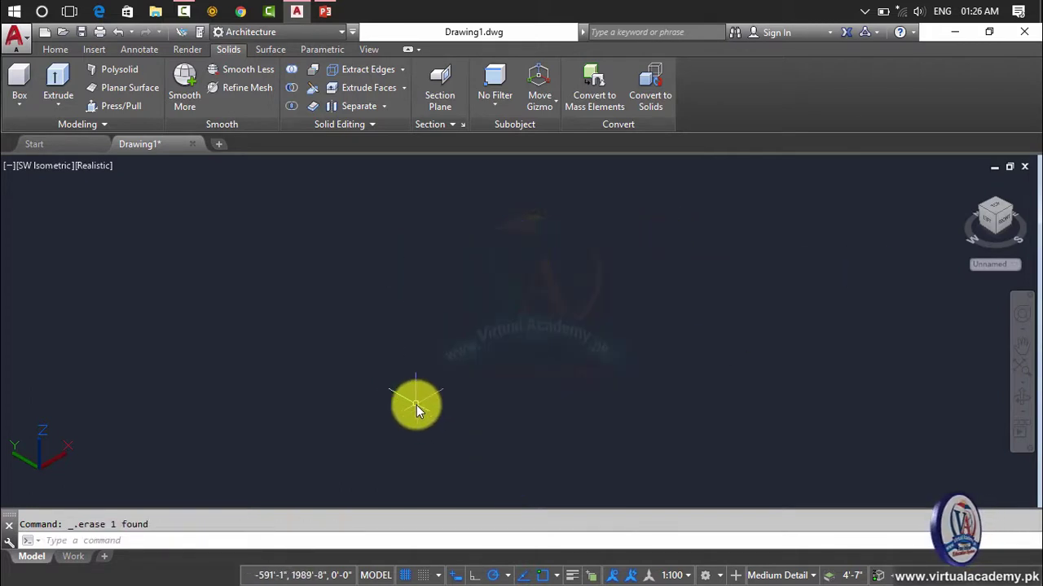